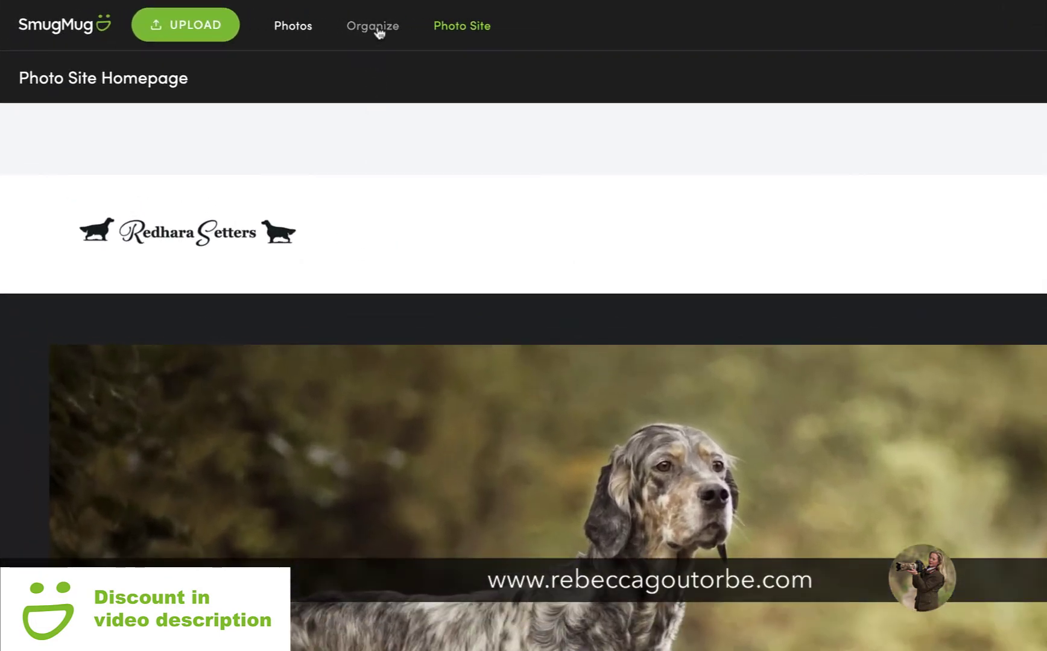
Step: Start creating a new web page under the Photo Site Homepage in the site organizer
click(379, 33)
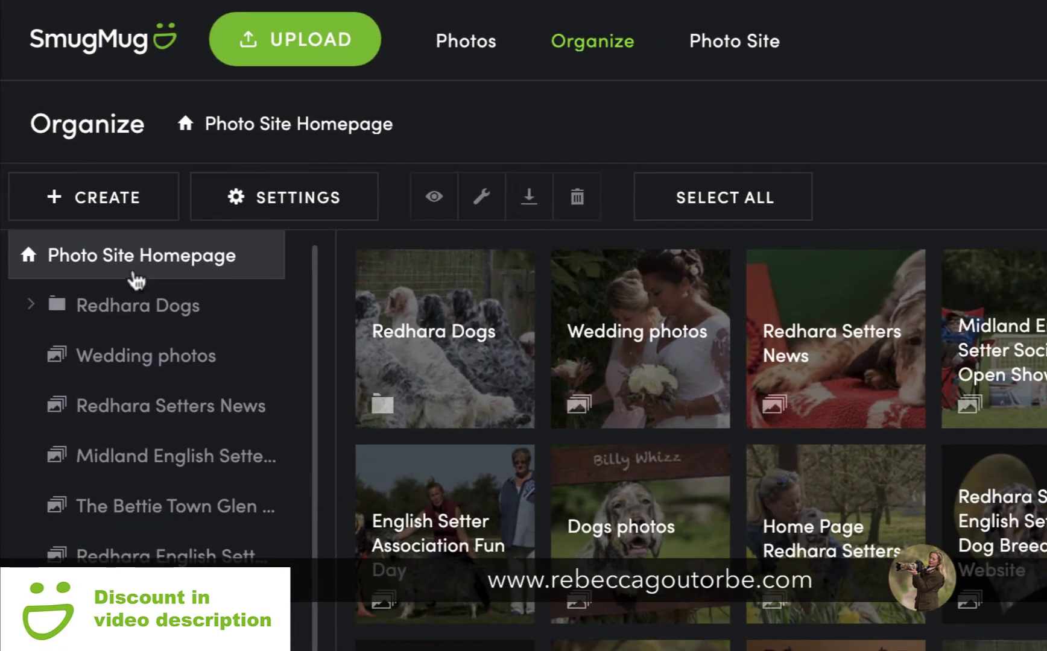
click(122, 208)
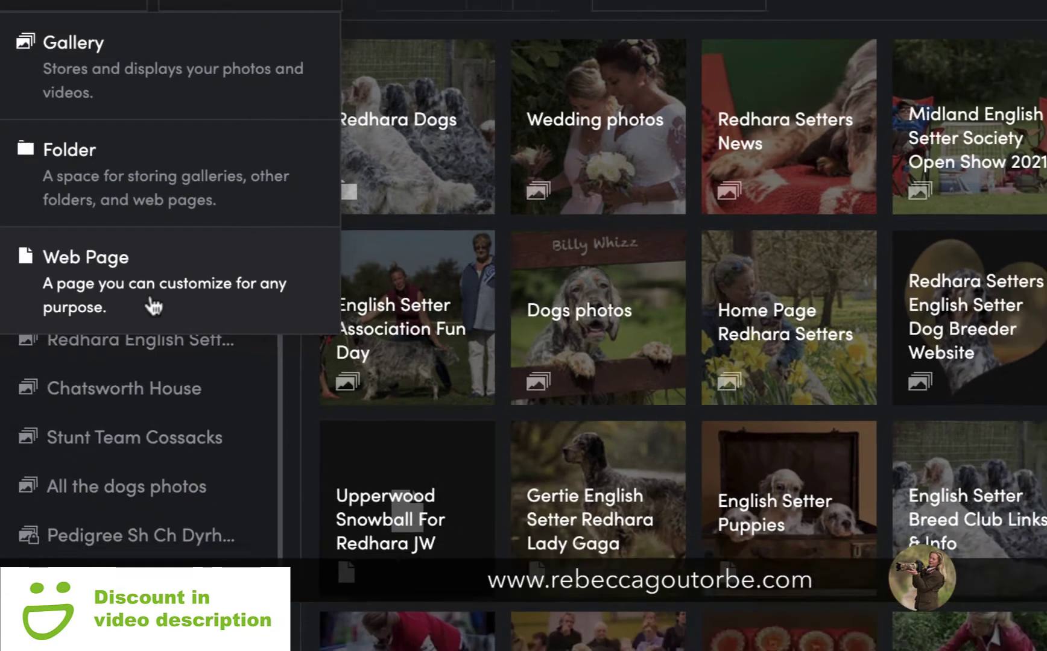
click(178, 313)
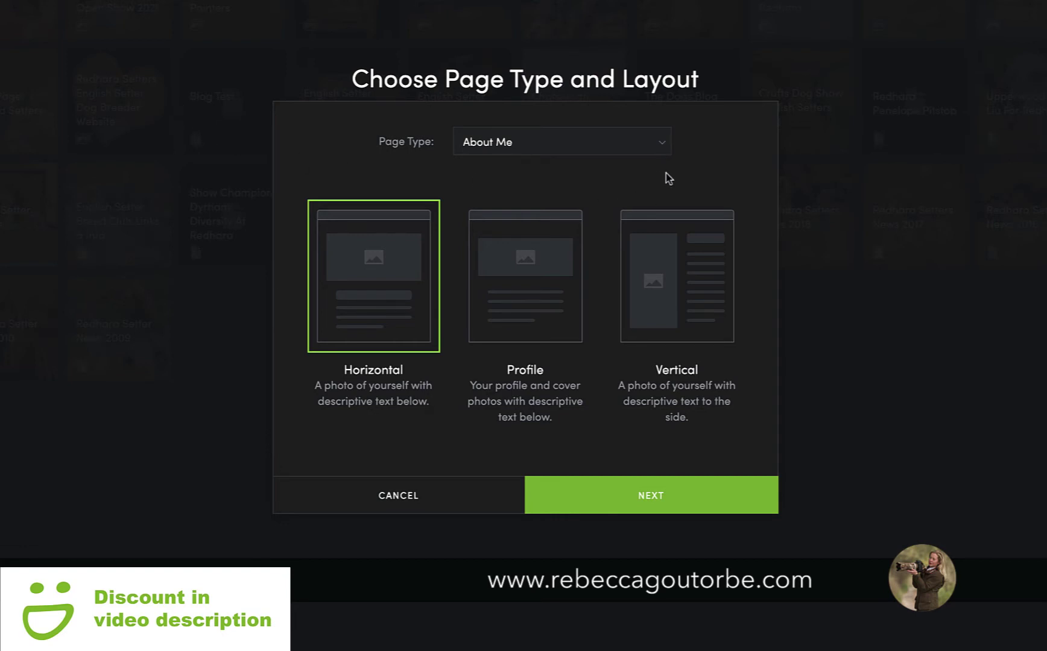
Step: Look through the layouts offered for the Custom, Portfolio and Pricing page types, including the Pricing List layout
click(664, 147)
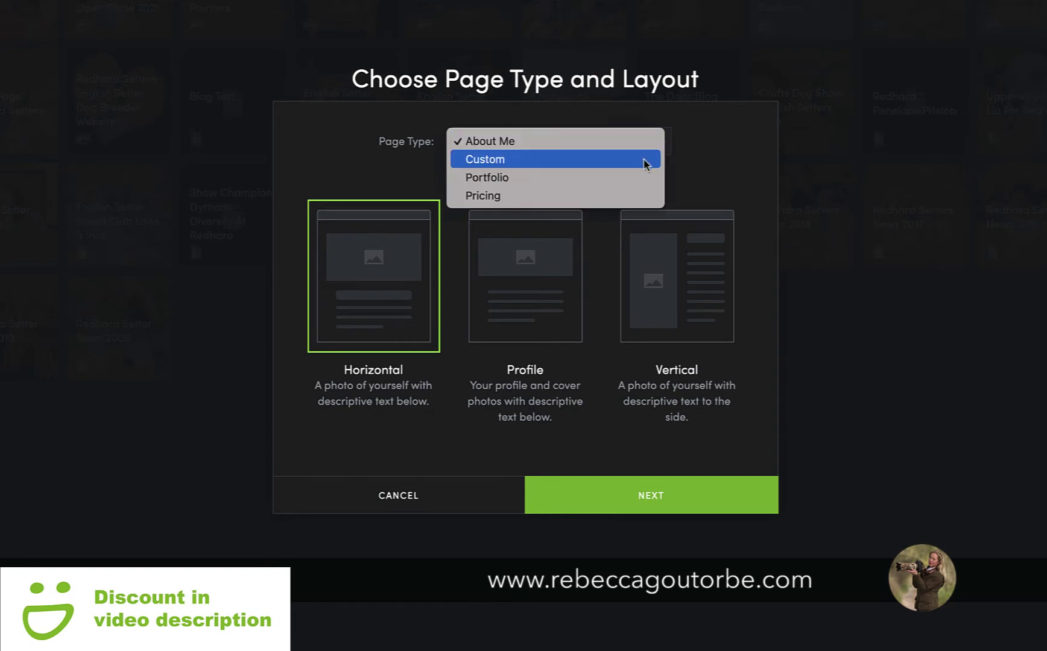
click(644, 160)
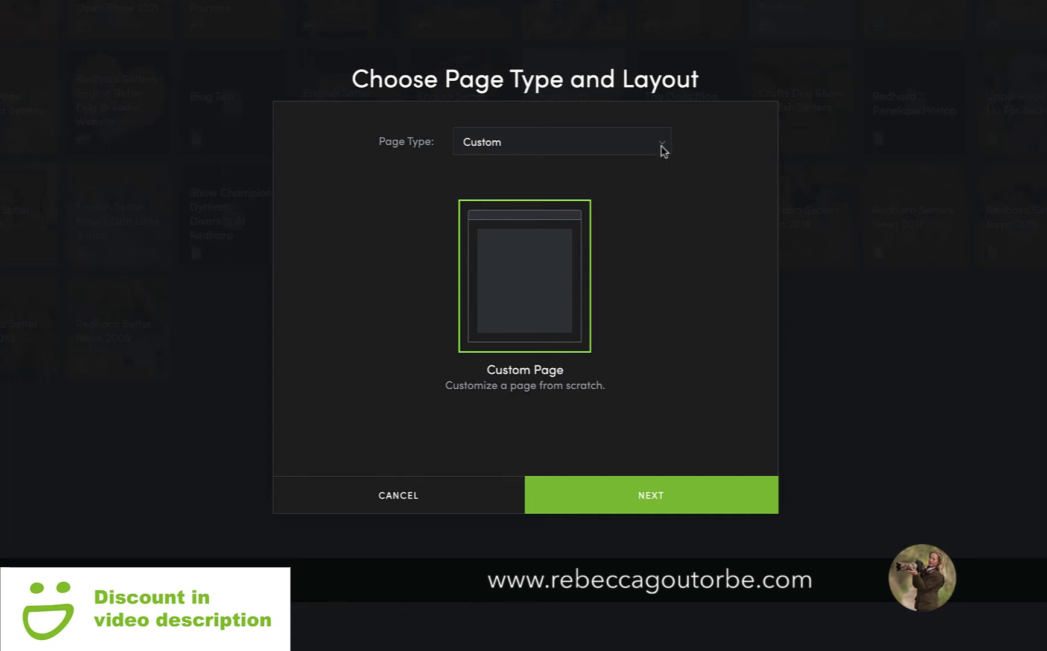
click(662, 150)
click(652, 159)
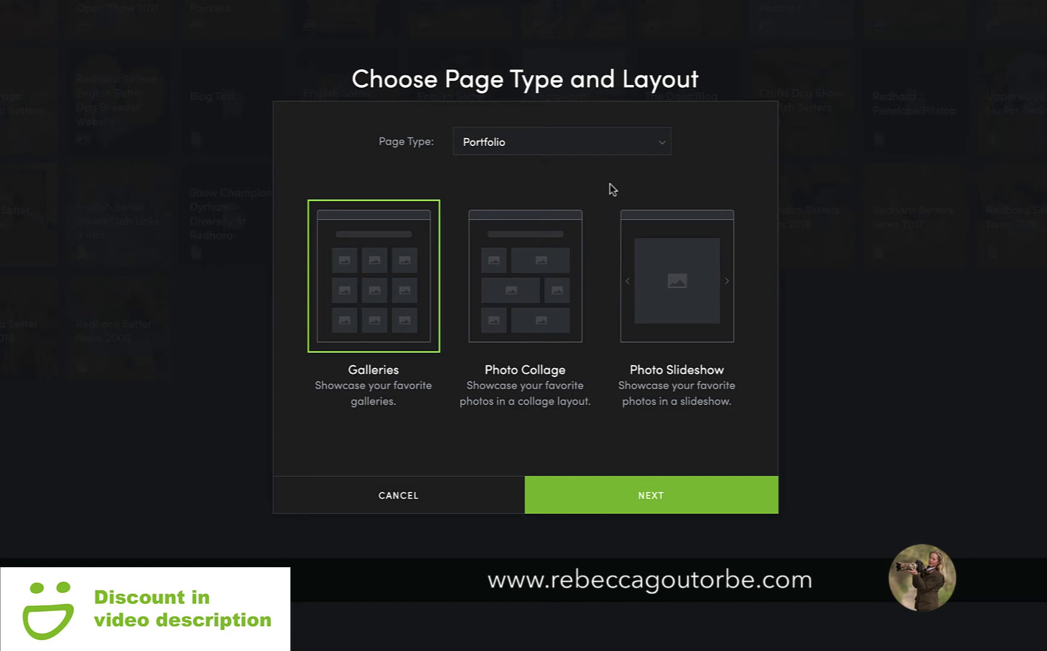
click(662, 147)
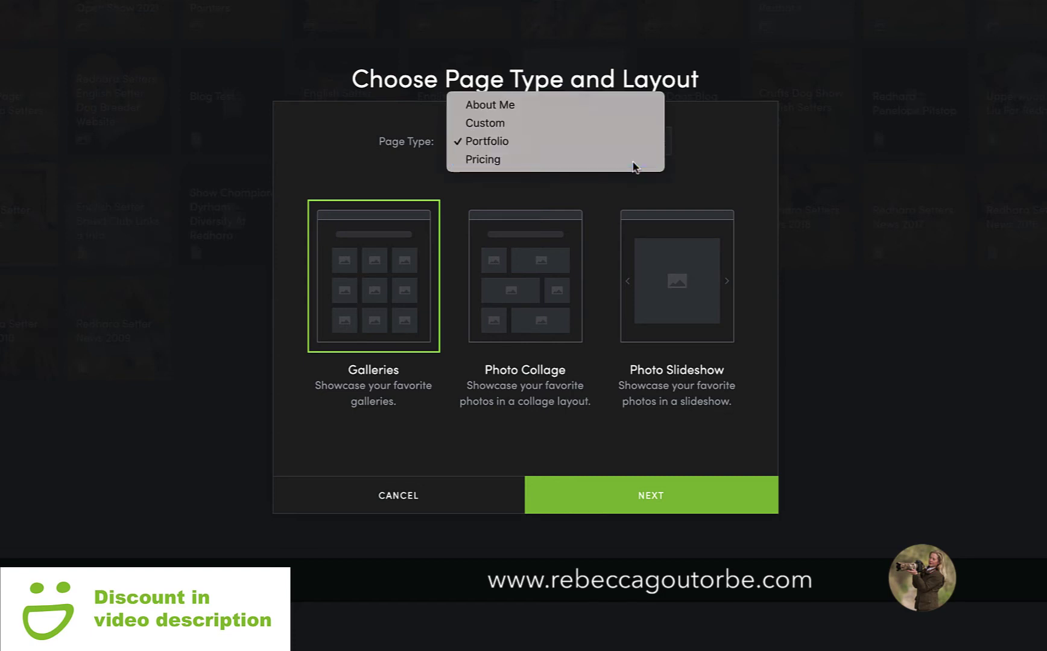
click(633, 162)
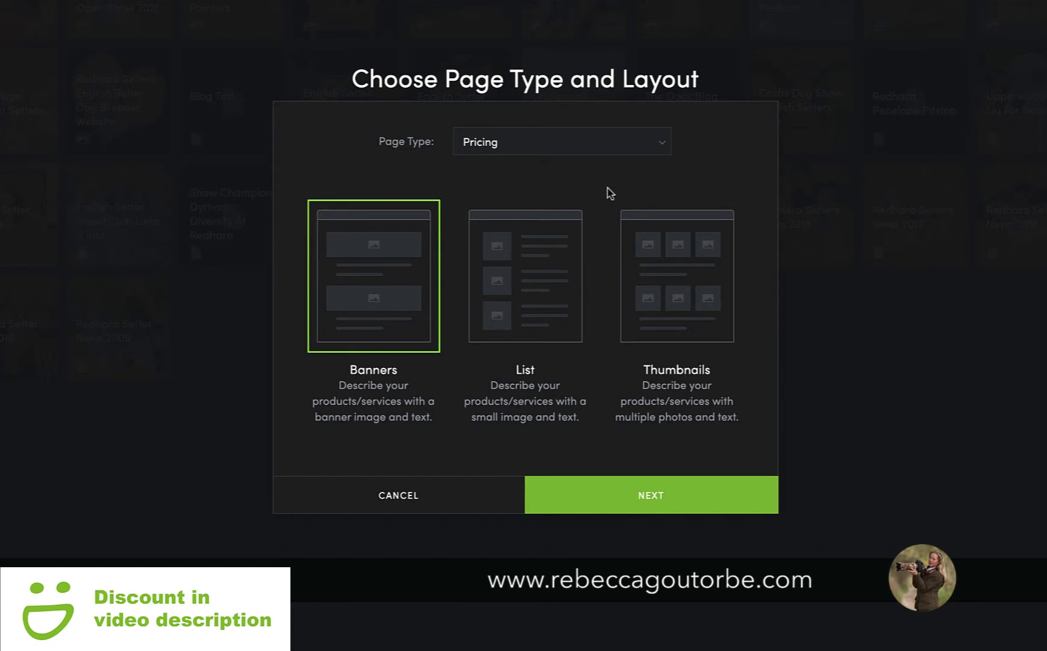
click(543, 269)
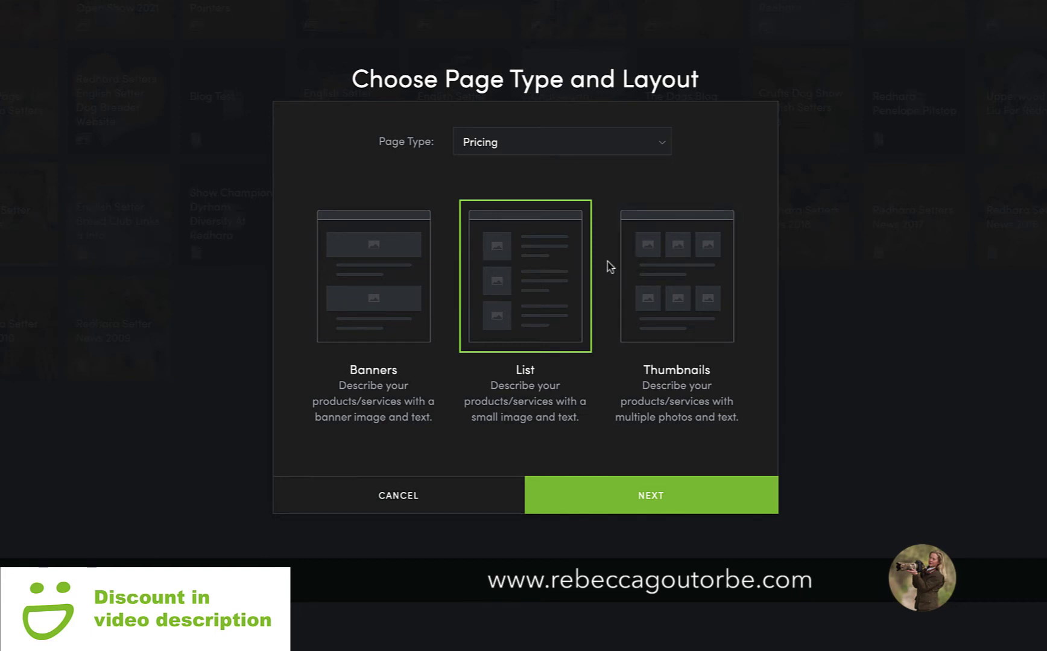
Step: Choose the Custom page type with the Custom Page layout and title the new page "test"
click(662, 144)
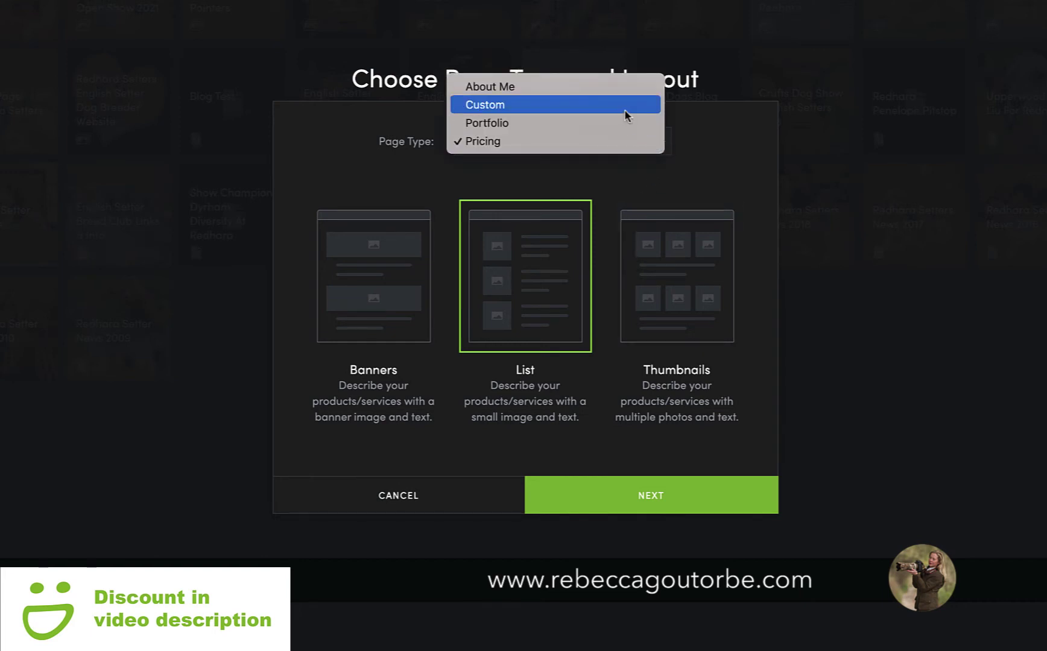
click(624, 109)
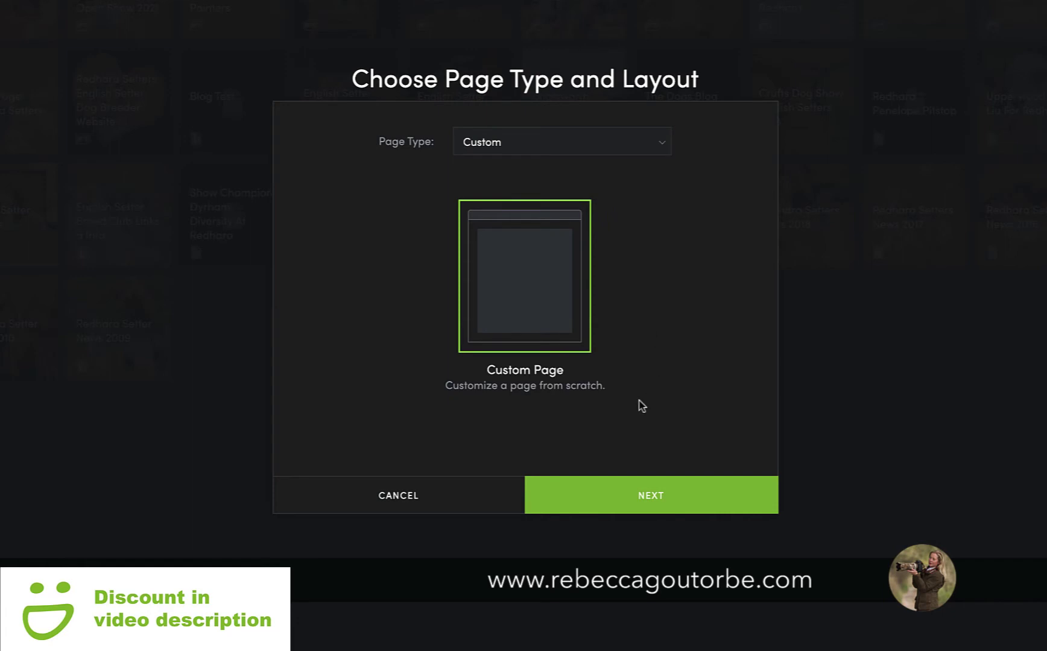
click(640, 496)
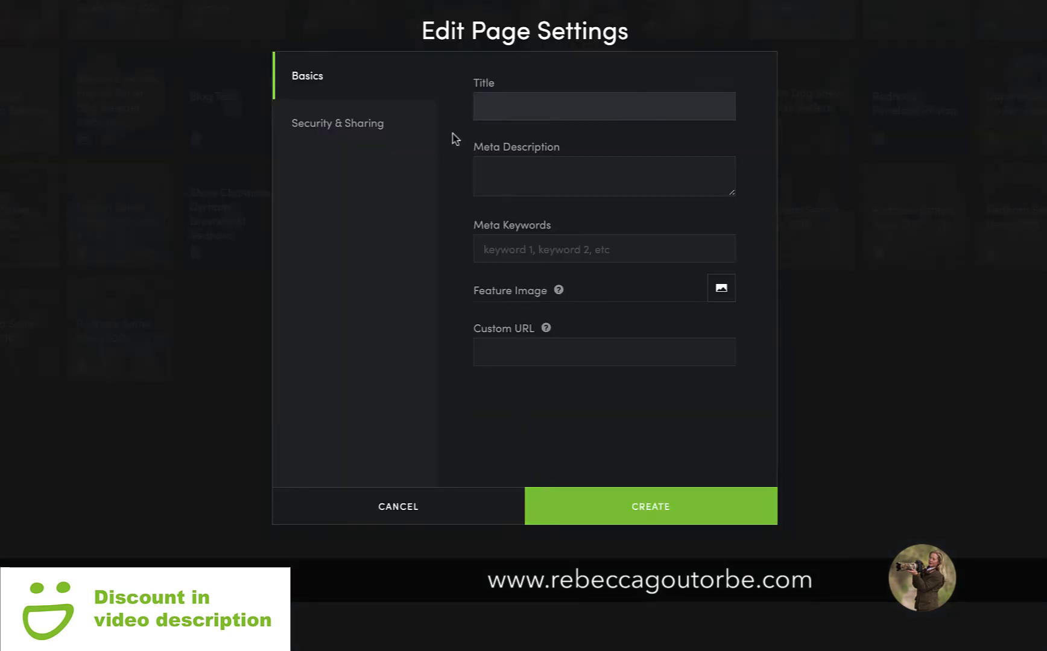
text(Test)
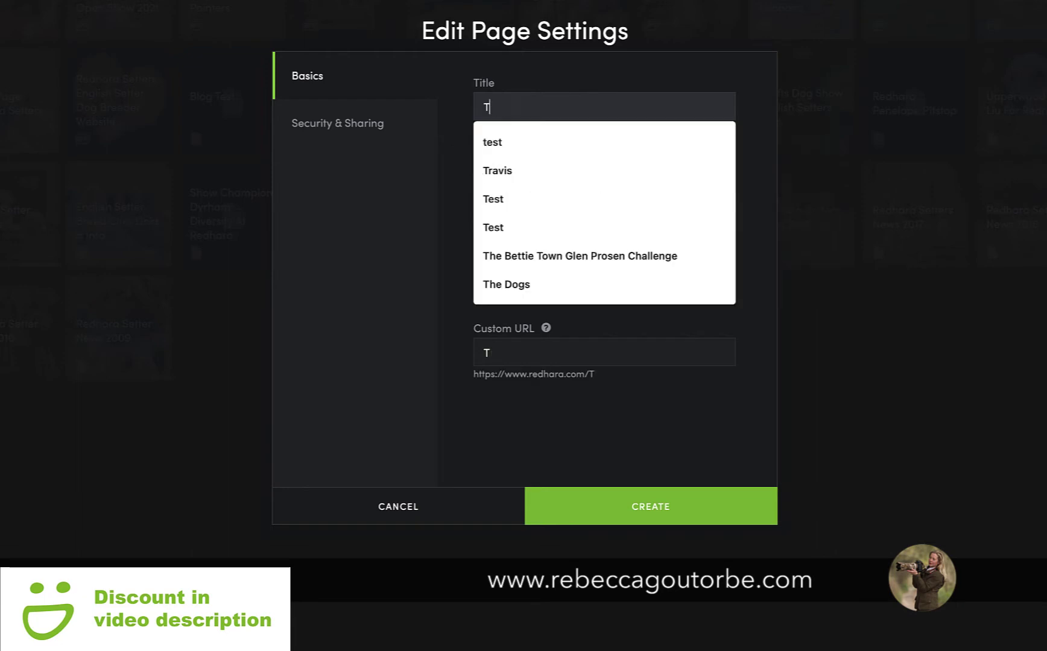
click(494, 142)
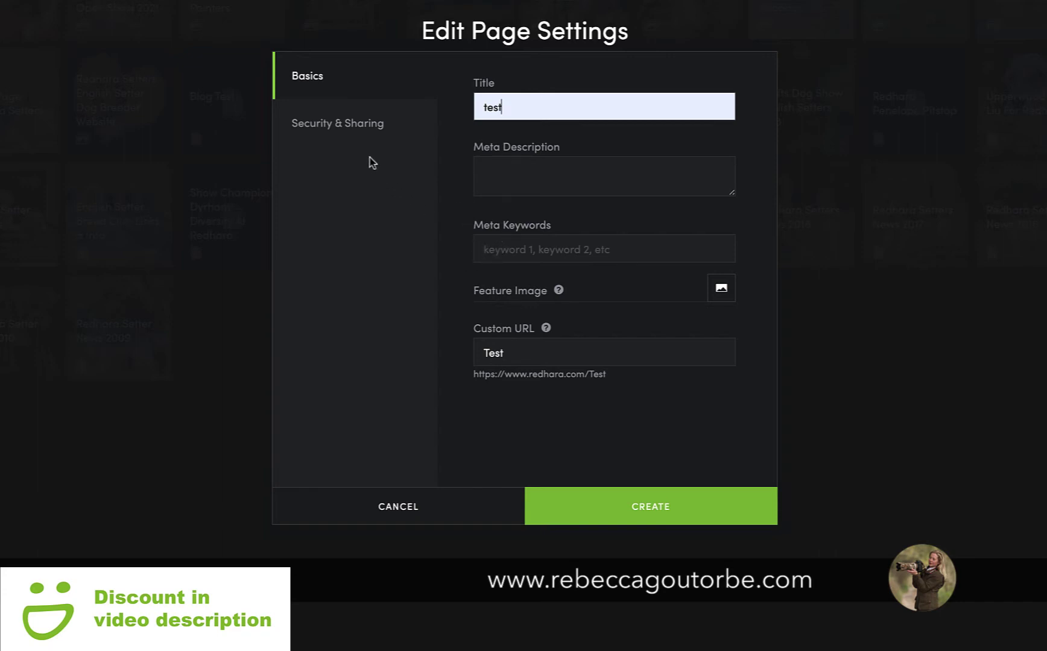
Step: Keep the page's visibility at Public (Anyone) and create the page
click(371, 129)
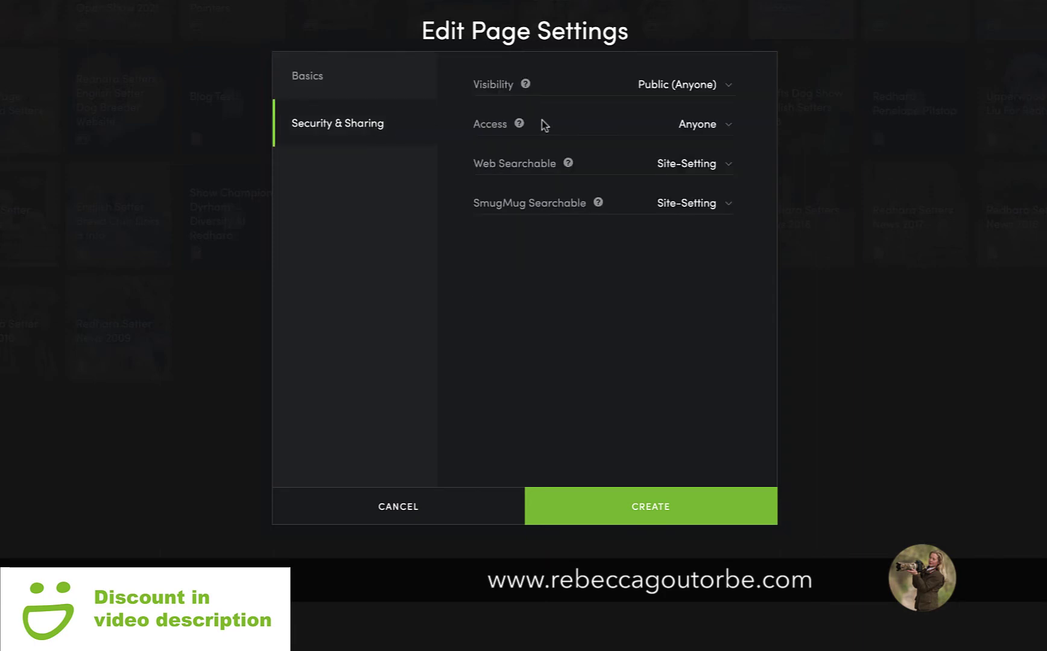
click(728, 89)
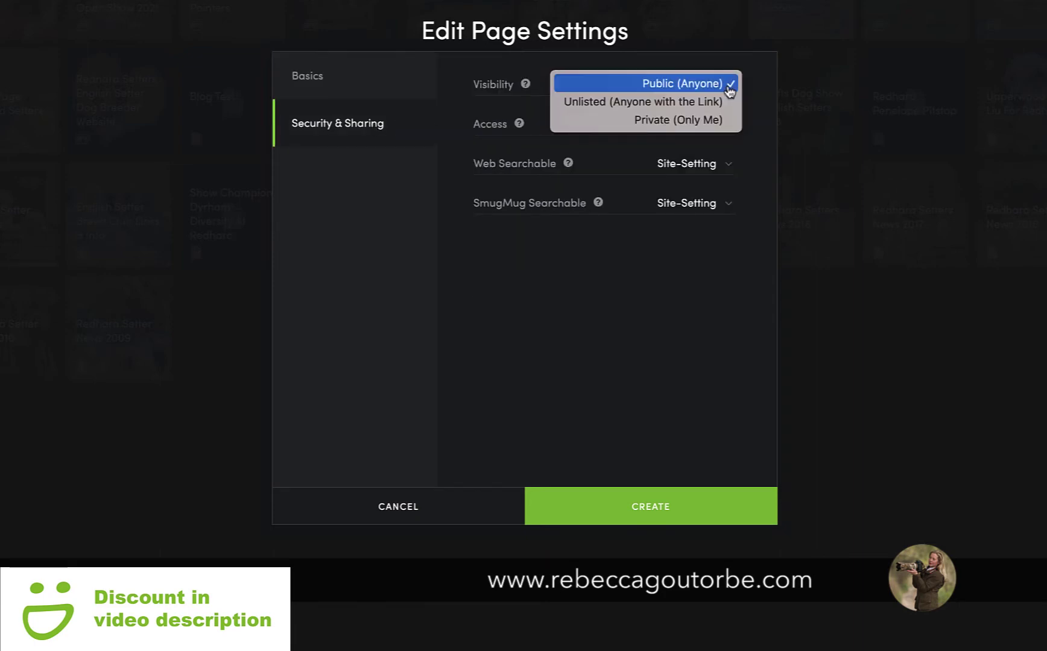
click(730, 88)
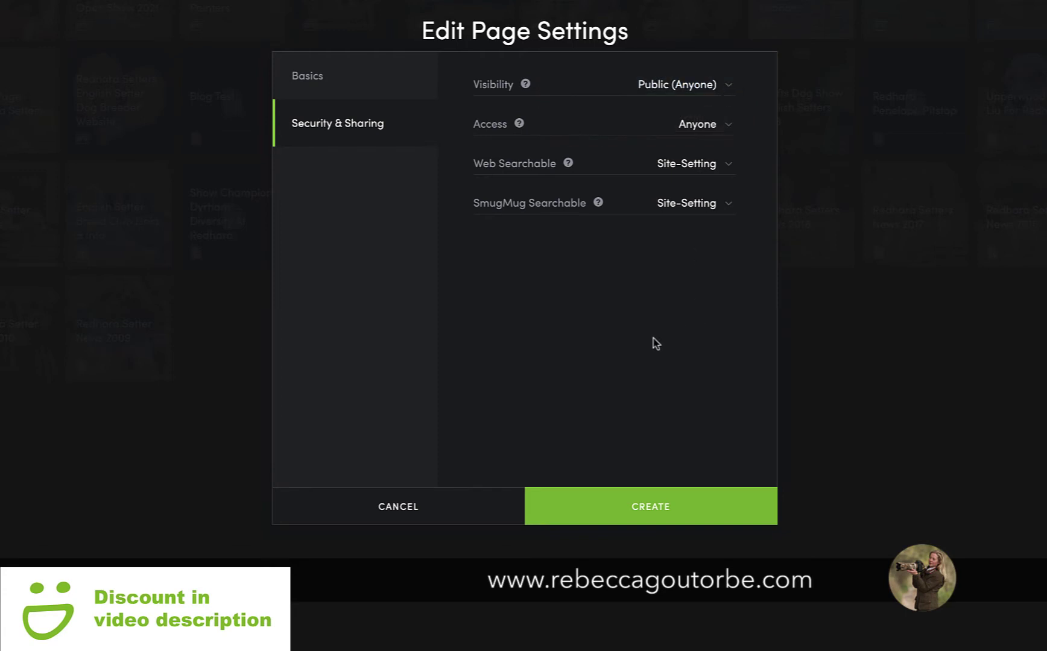
click(626, 509)
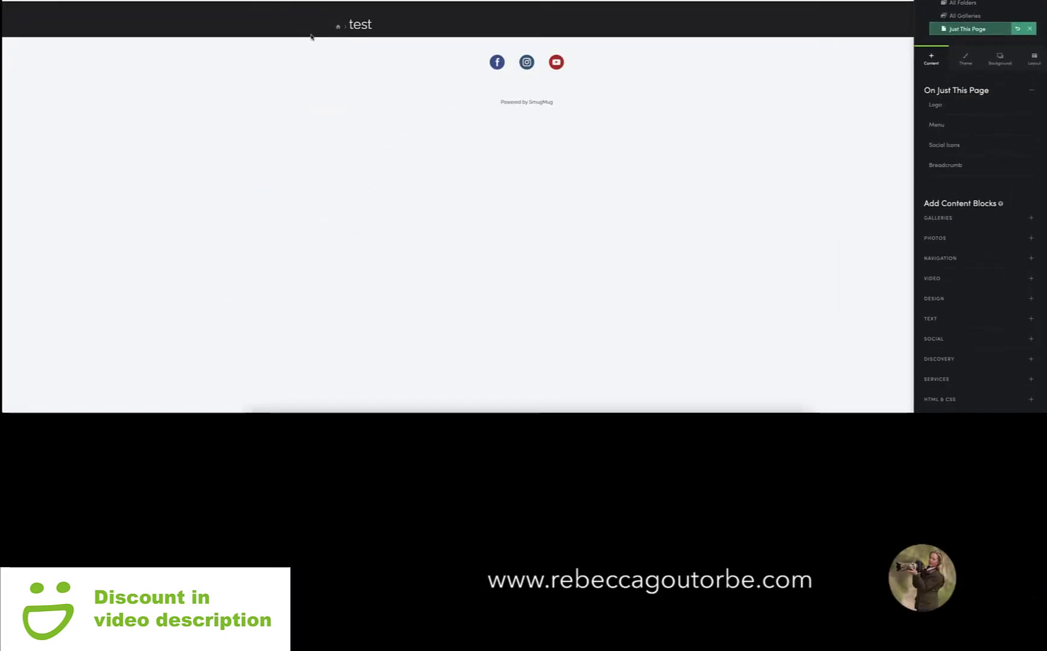
Step: Review the display settings of the page's breadcrumb block without changing them
mouse_move(330, 27)
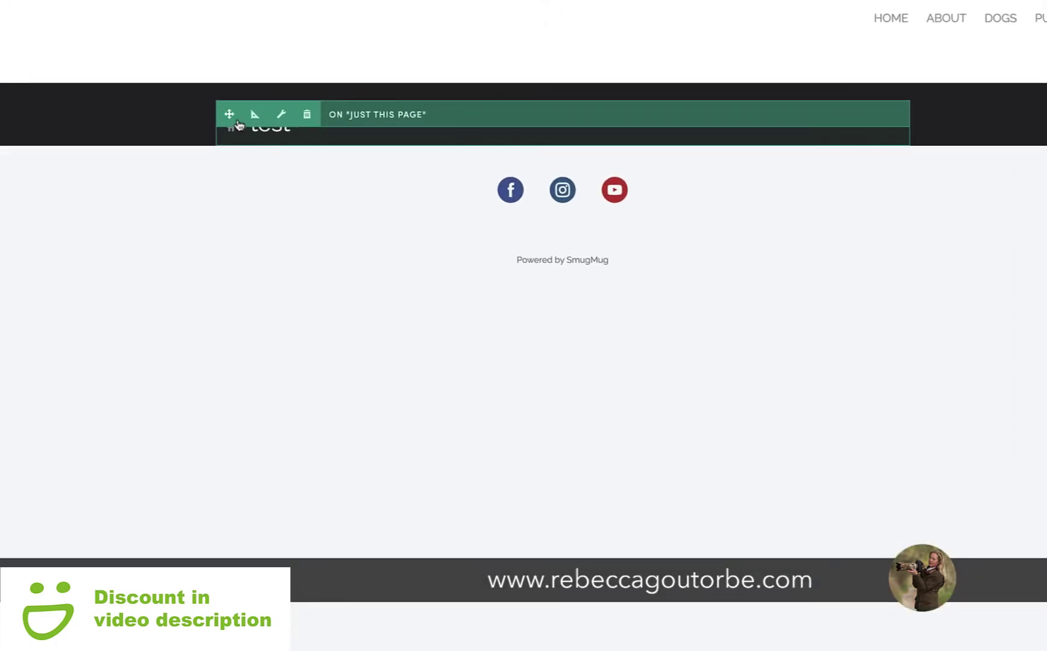
click(278, 115)
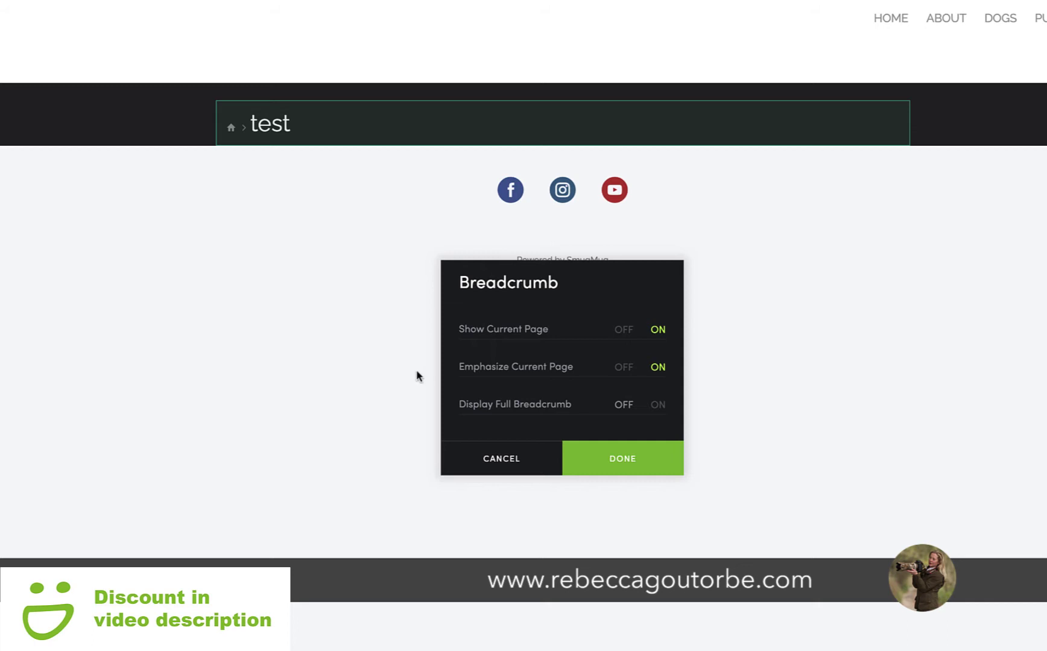
click(492, 461)
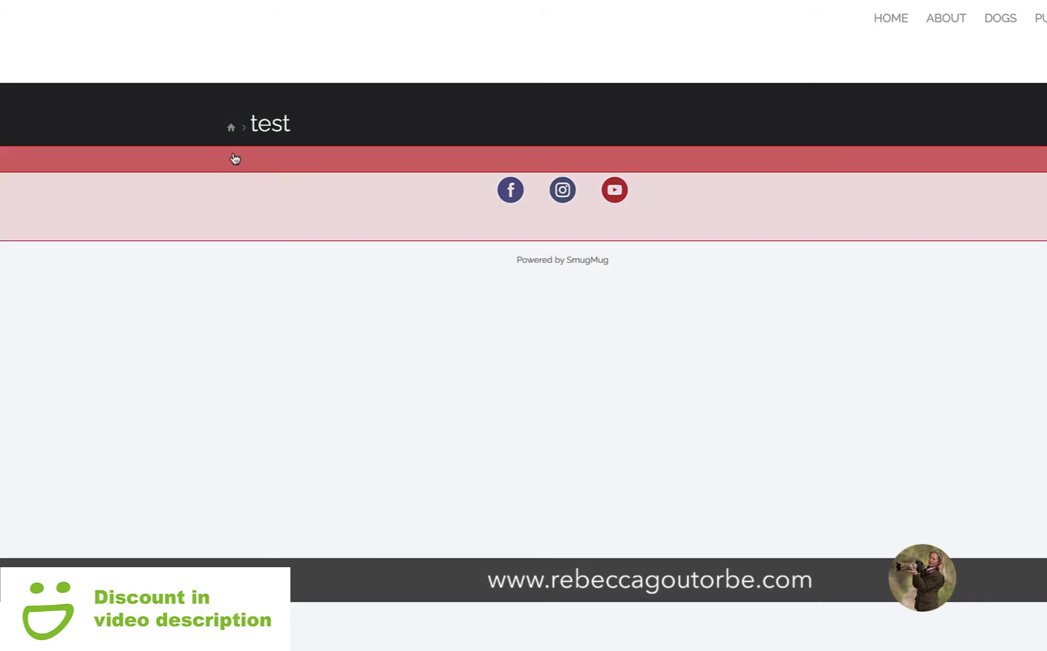
Step: Remove the breadcrumb content block from the test page
mouse_move(236, 123)
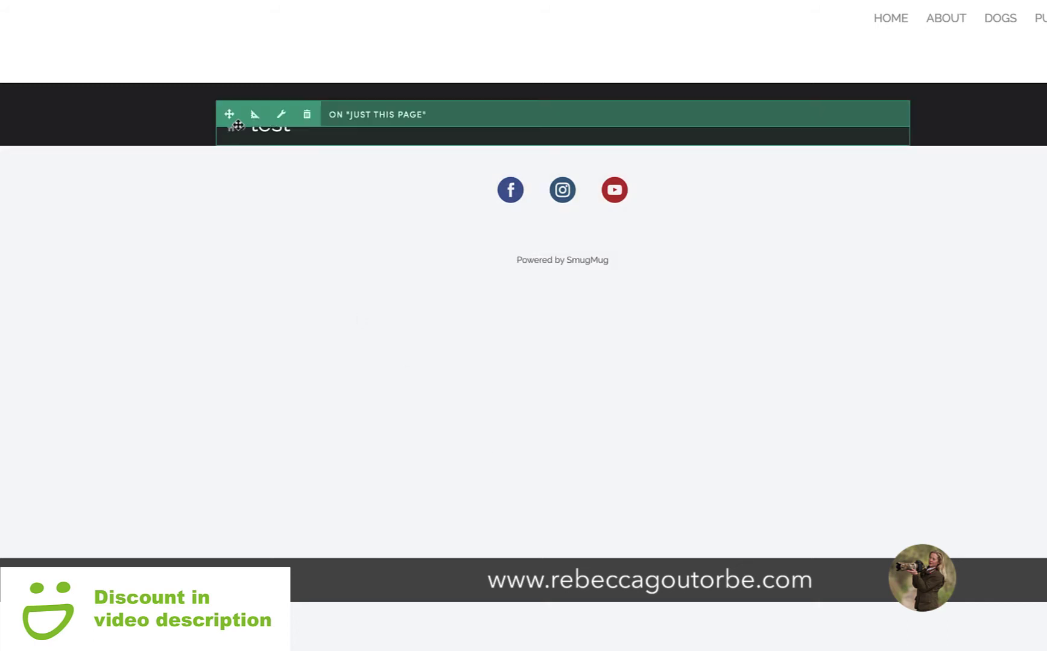
click(307, 116)
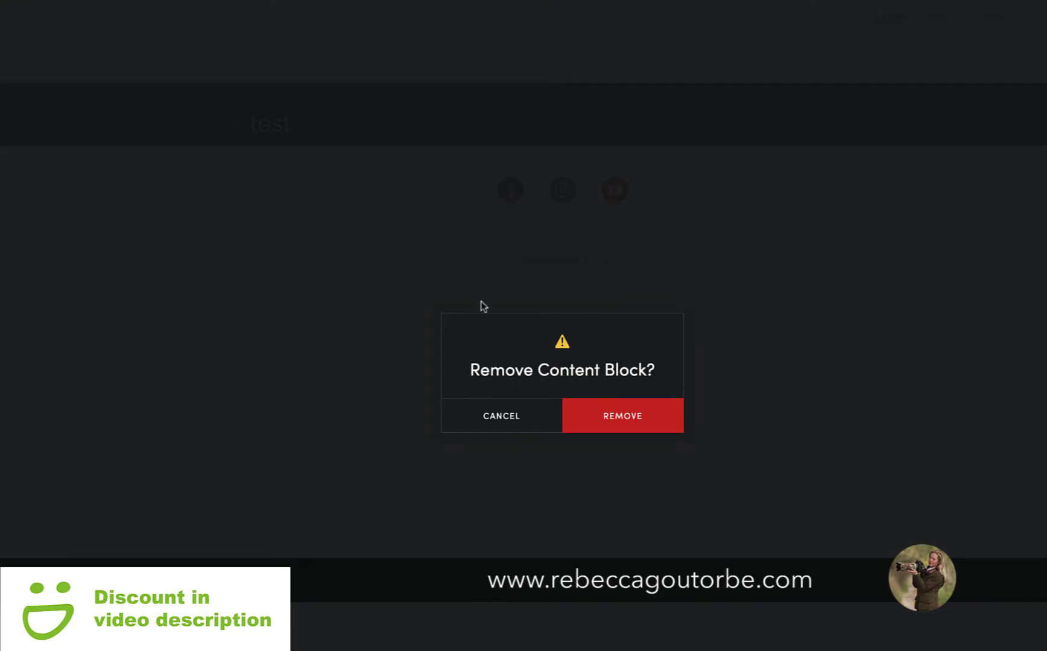
click(606, 426)
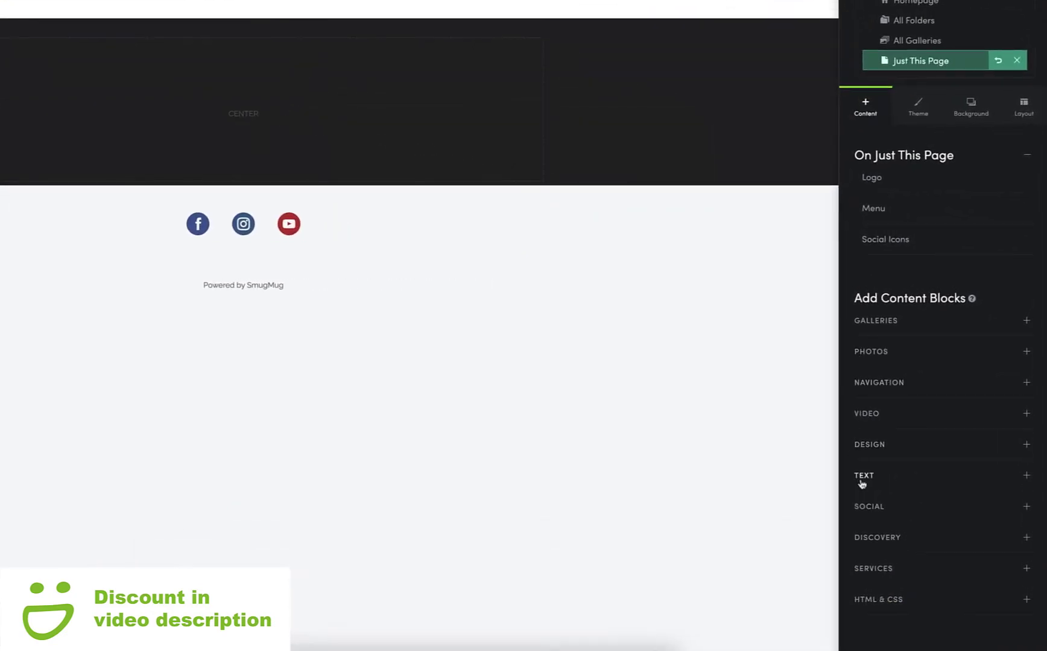
Step: Add a Title content block to the empty dark center area above the social icons
click(856, 478)
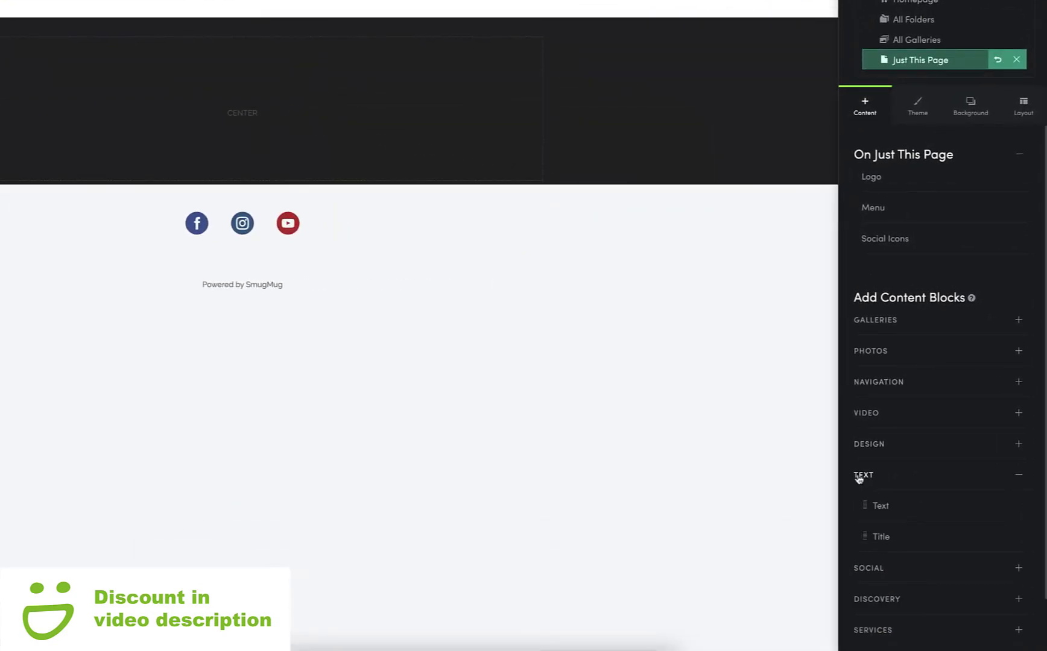
drag(868, 537, 545, 190)
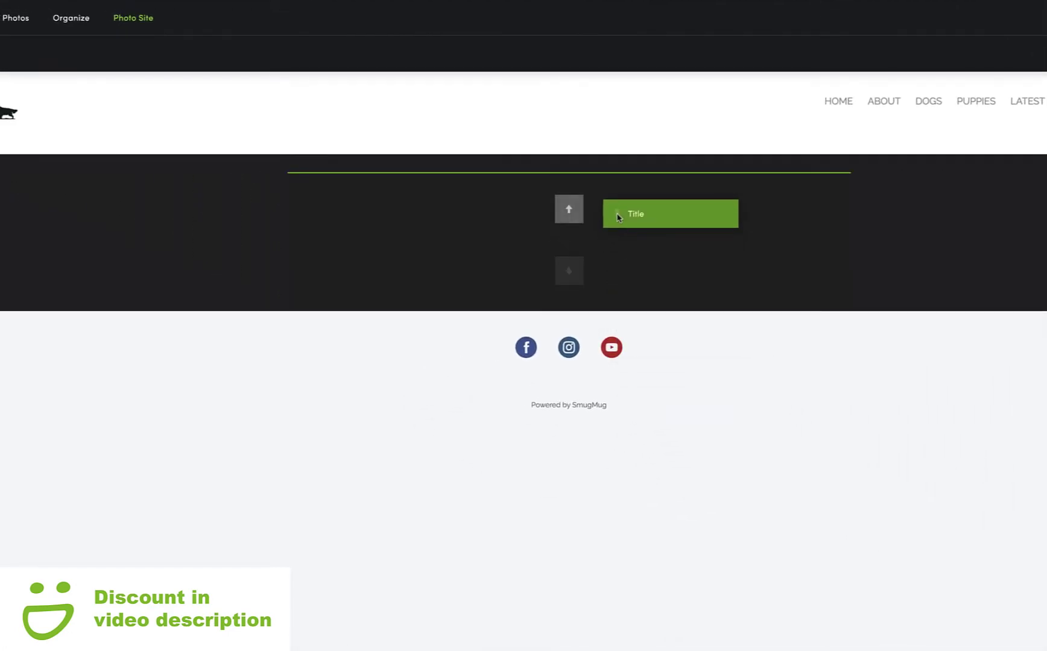
drag(617, 217, 619, 217)
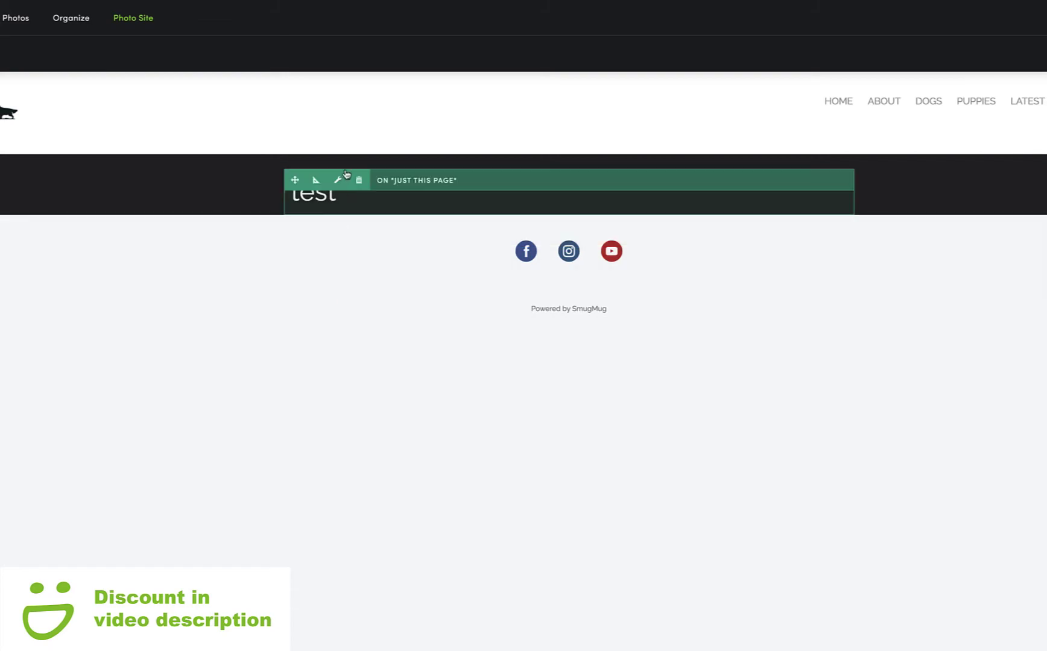
Step: Review the title block's text size and alignment options, keeping size M and Left alignment
click(337, 181)
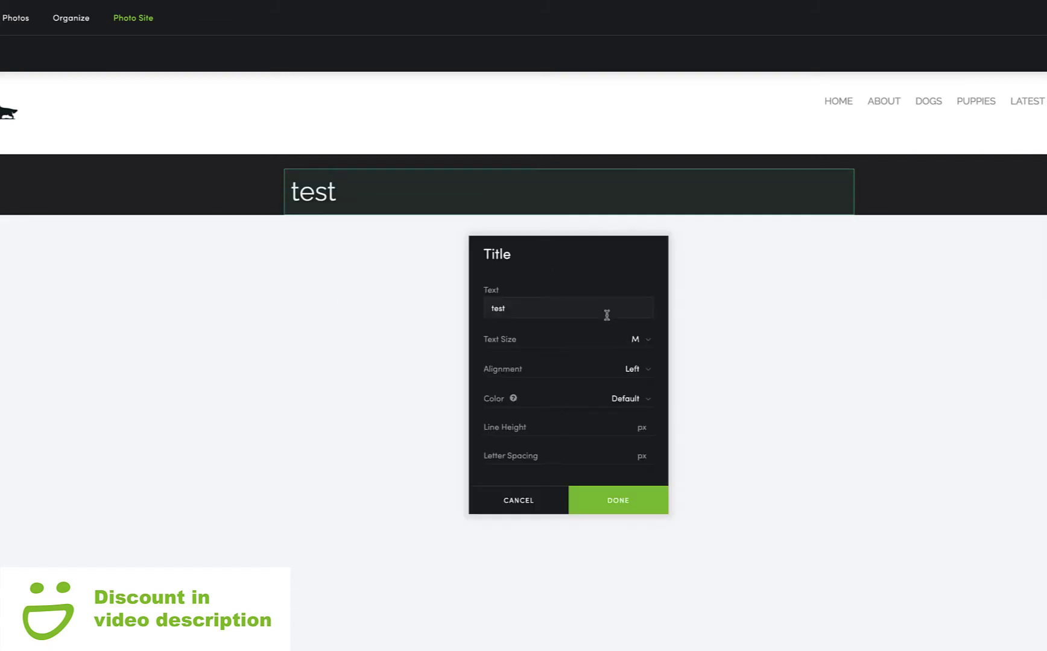
click(648, 342)
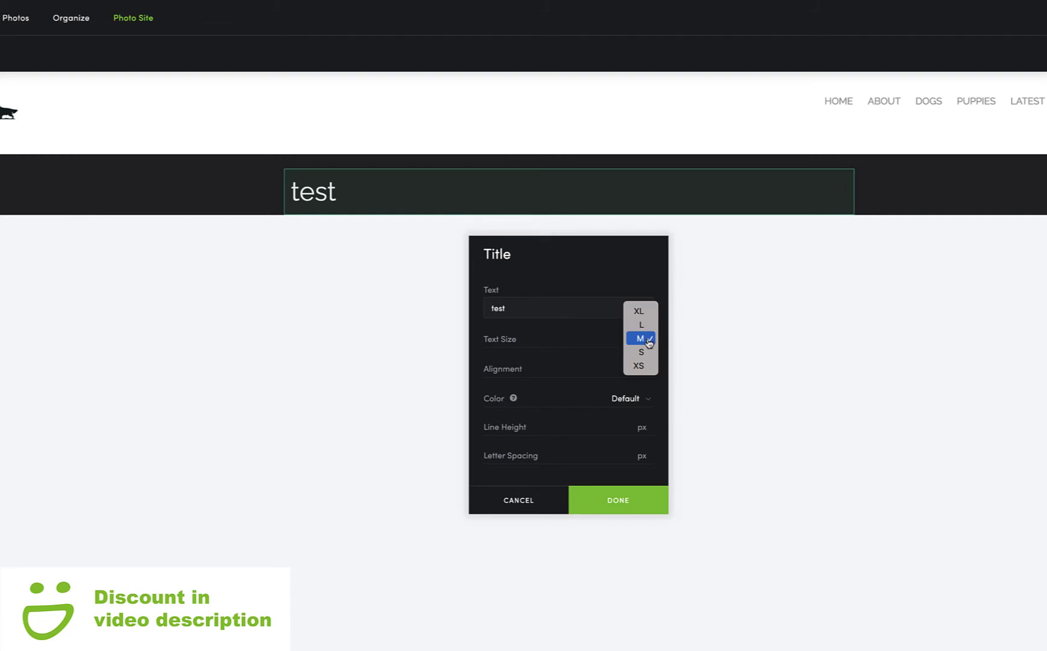
click(650, 341)
click(650, 370)
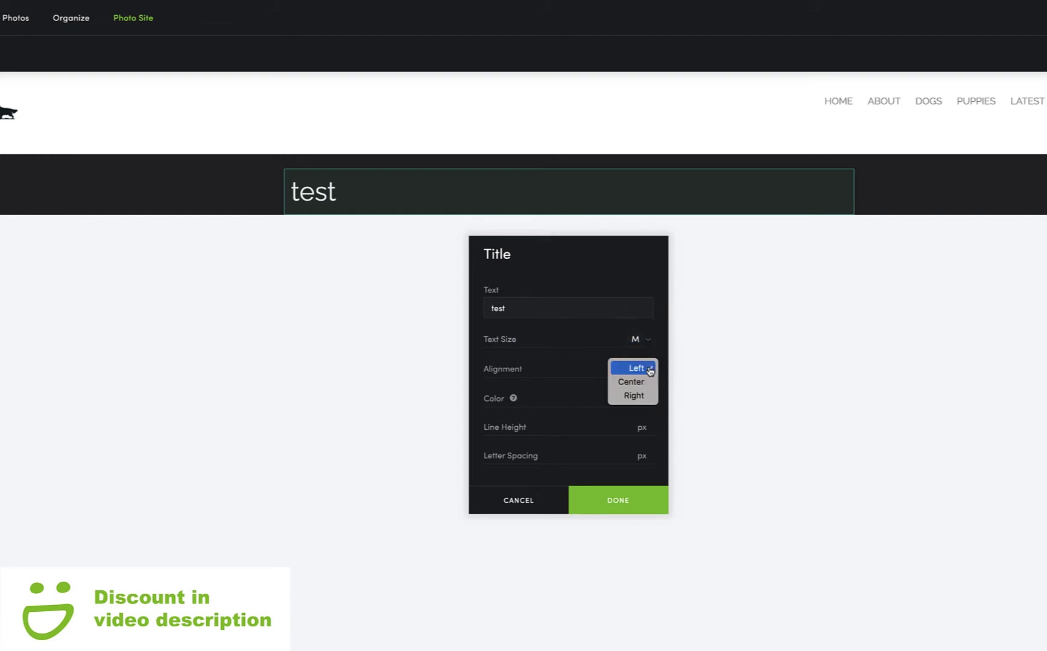
click(650, 369)
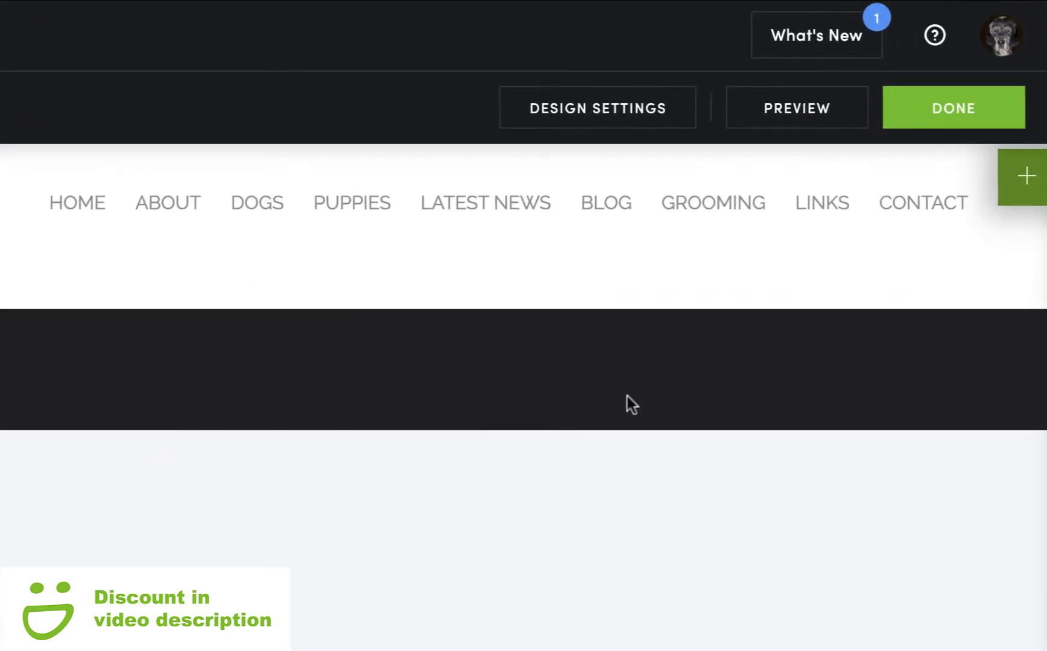
Step: Reopen the design customization sidebar, move it to the opposite side of the page and back again
click(1028, 177)
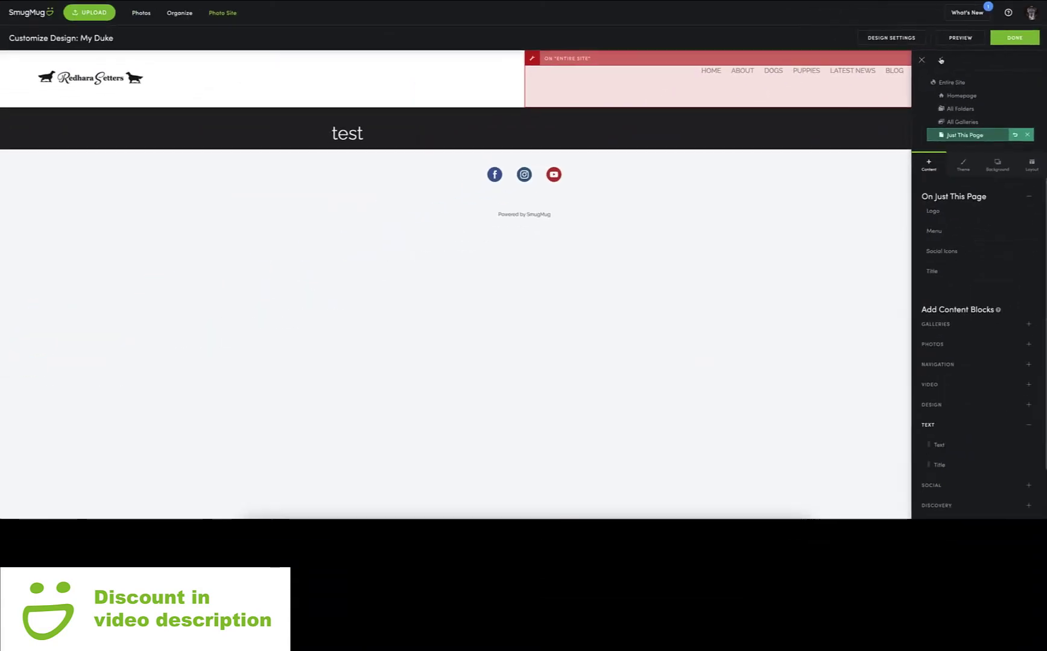
click(746, 172)
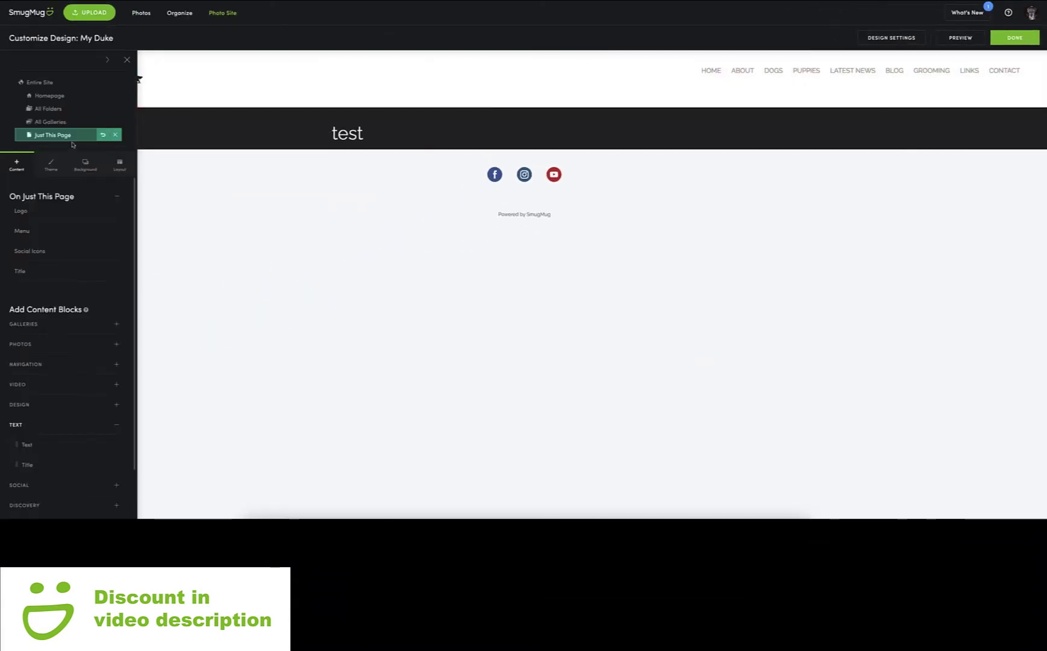
click(107, 60)
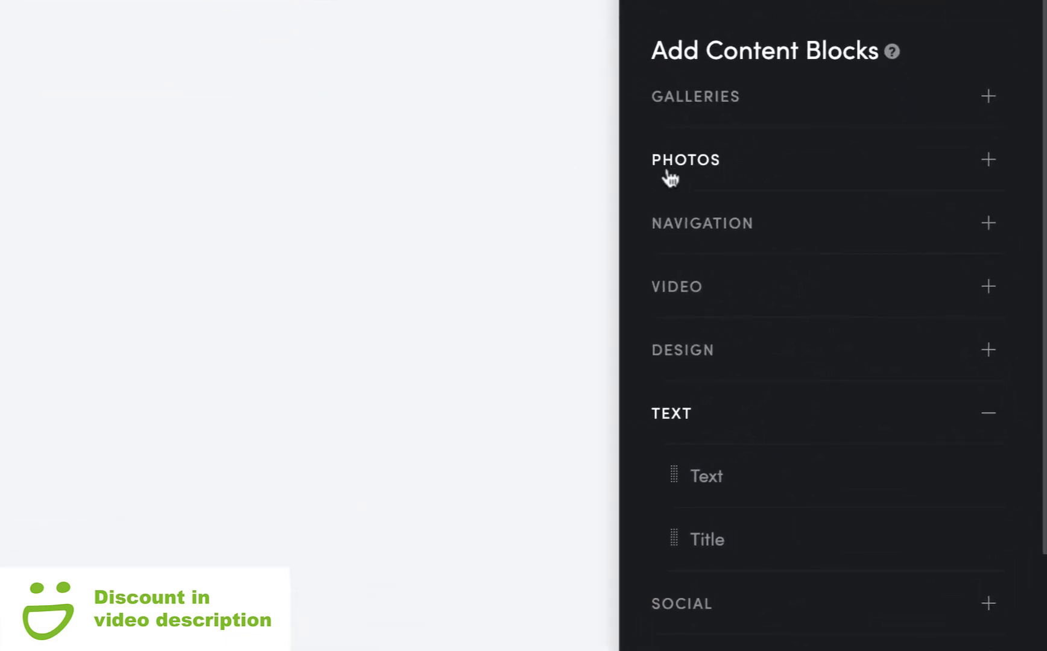
Step: Add a Carousel content block from the photo blocks directly beneath the "test" title
click(667, 166)
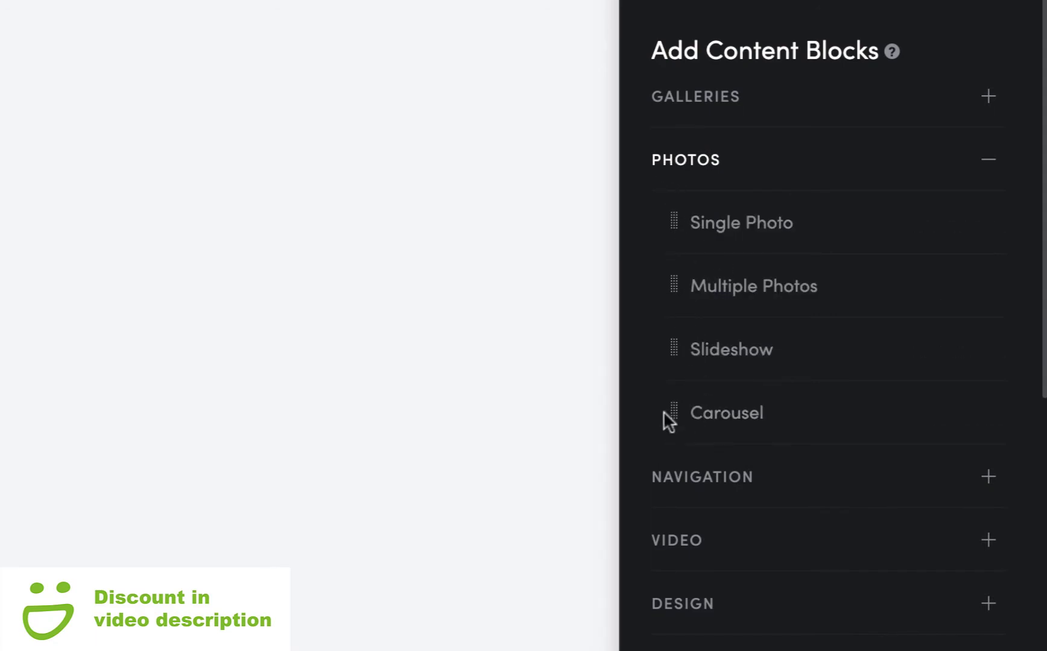
drag(712, 415, 0, 0)
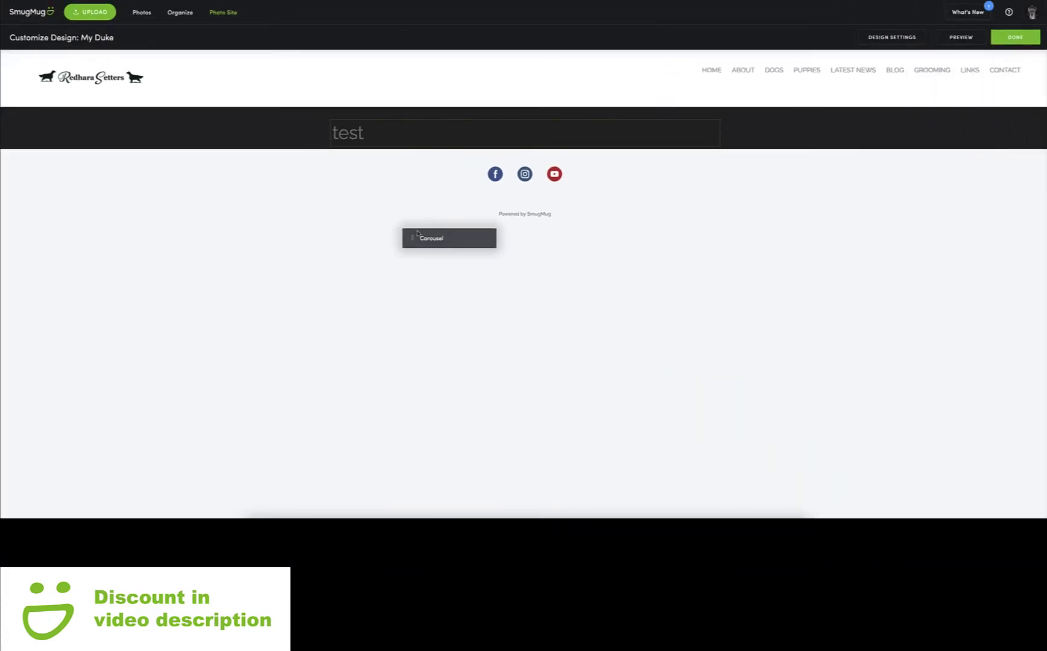
drag(416, 234, 537, 189)
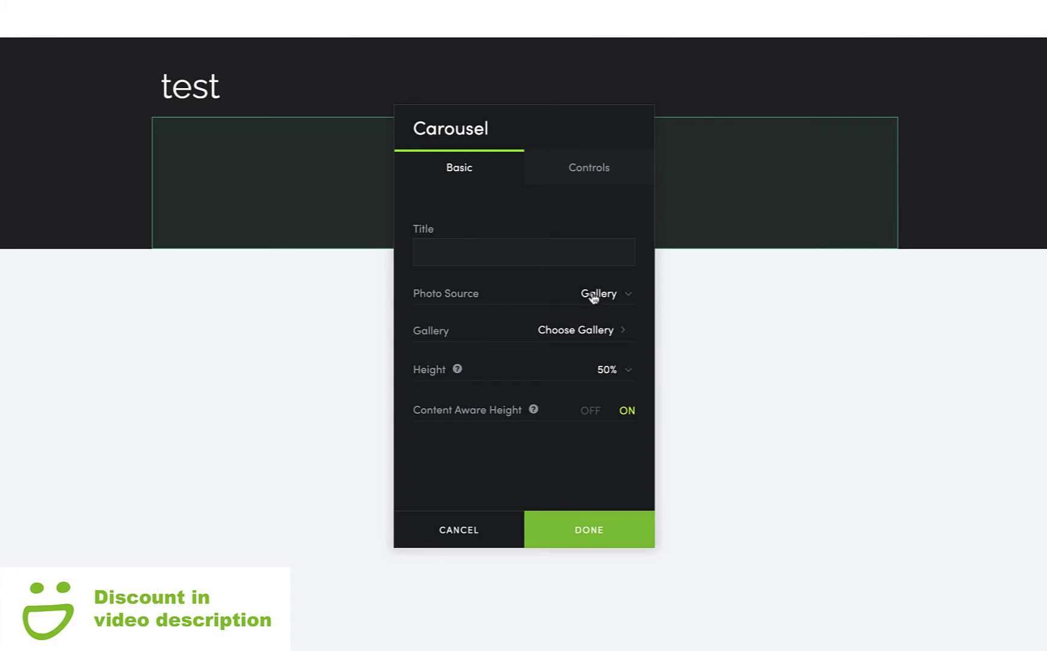
Step: Set the carousel's photo source to Photos I Choose and open the photo selection
click(592, 296)
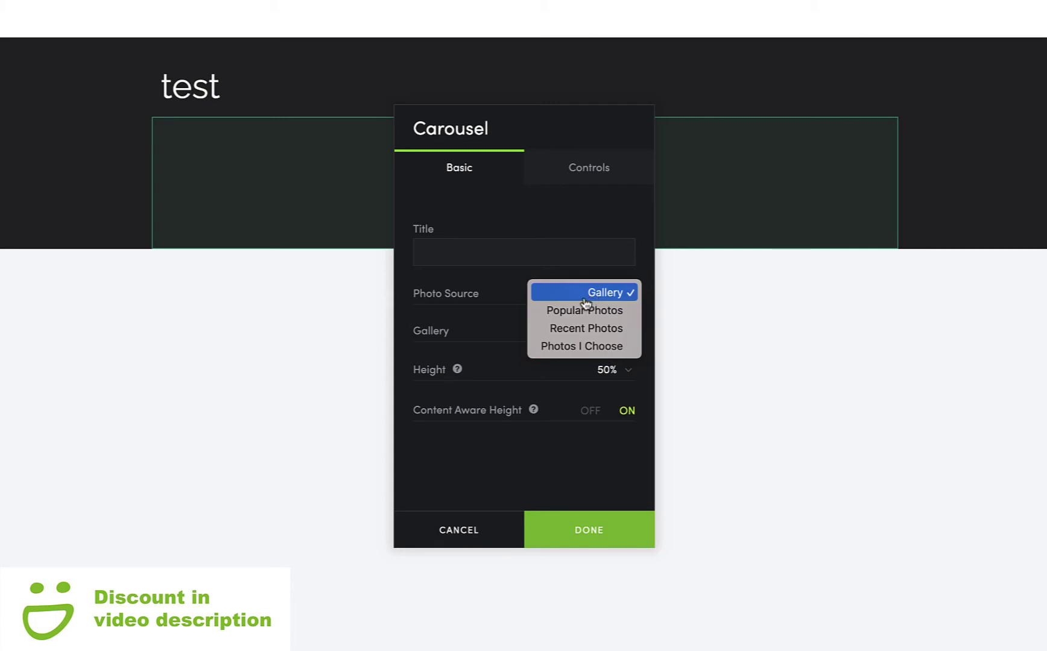
click(572, 347)
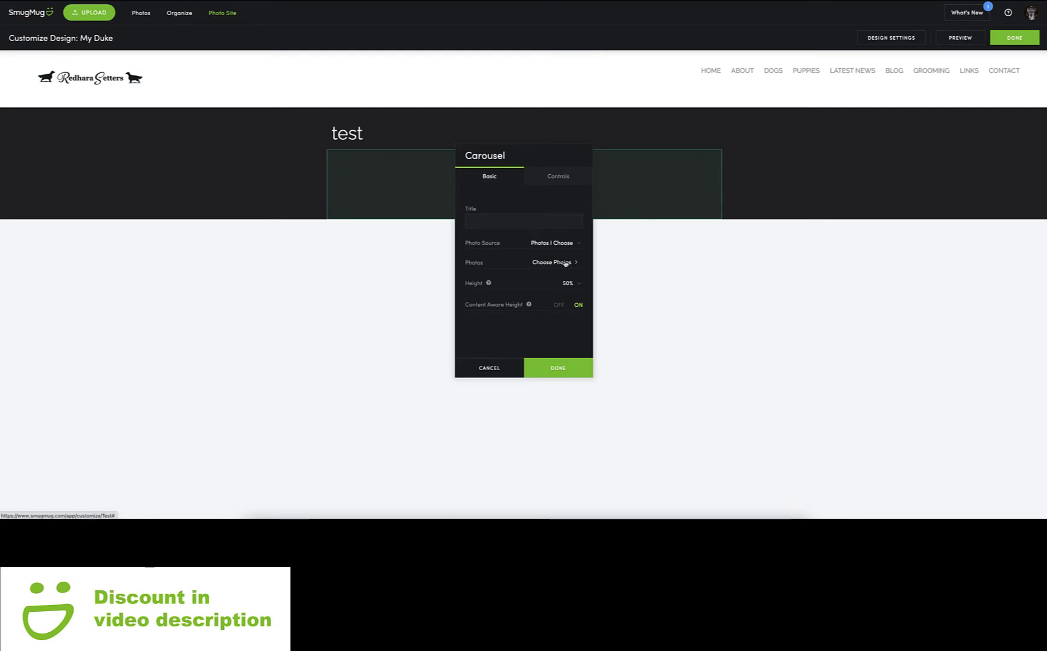
click(565, 263)
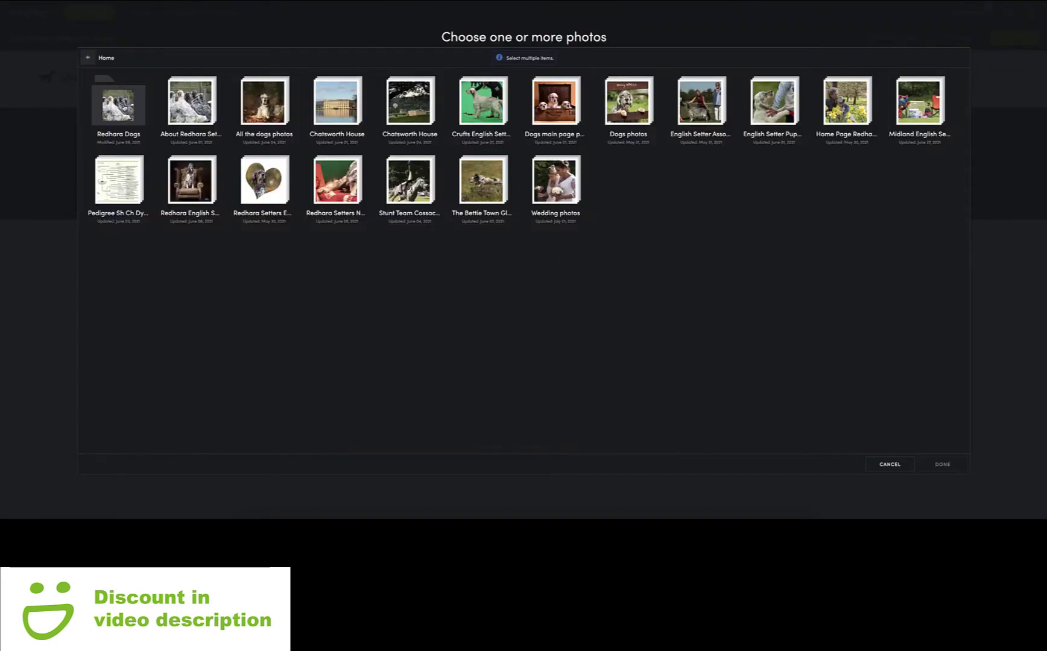
Step: Select the photo of two dogs running in snow and a dark dog portrait from the Gertie -English Setter gallery in Redhara Dogs
click(124, 108)
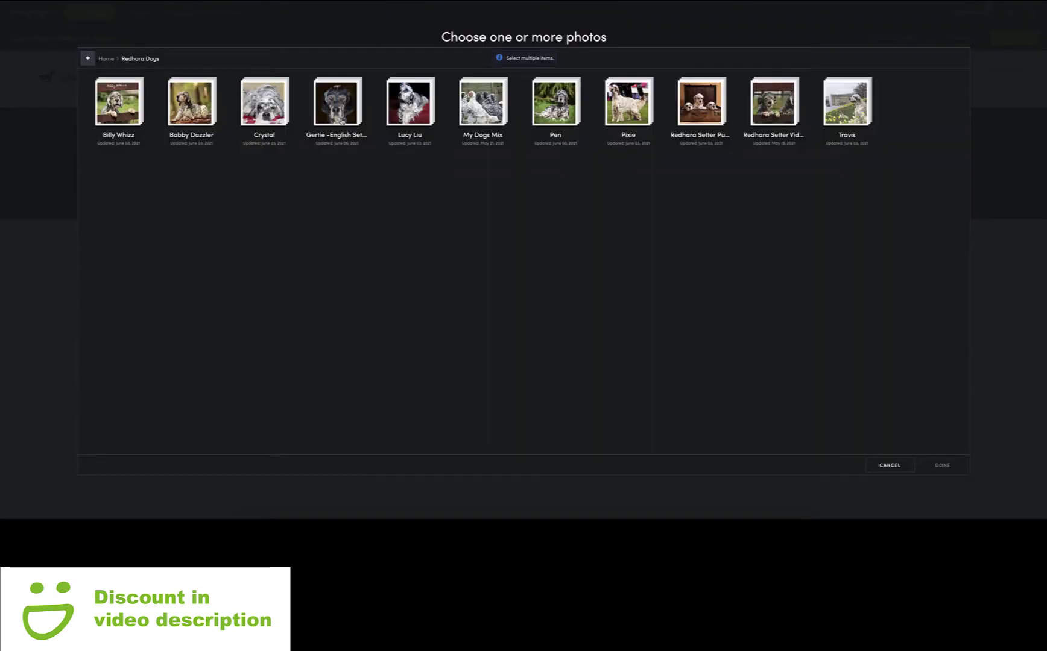
click(343, 105)
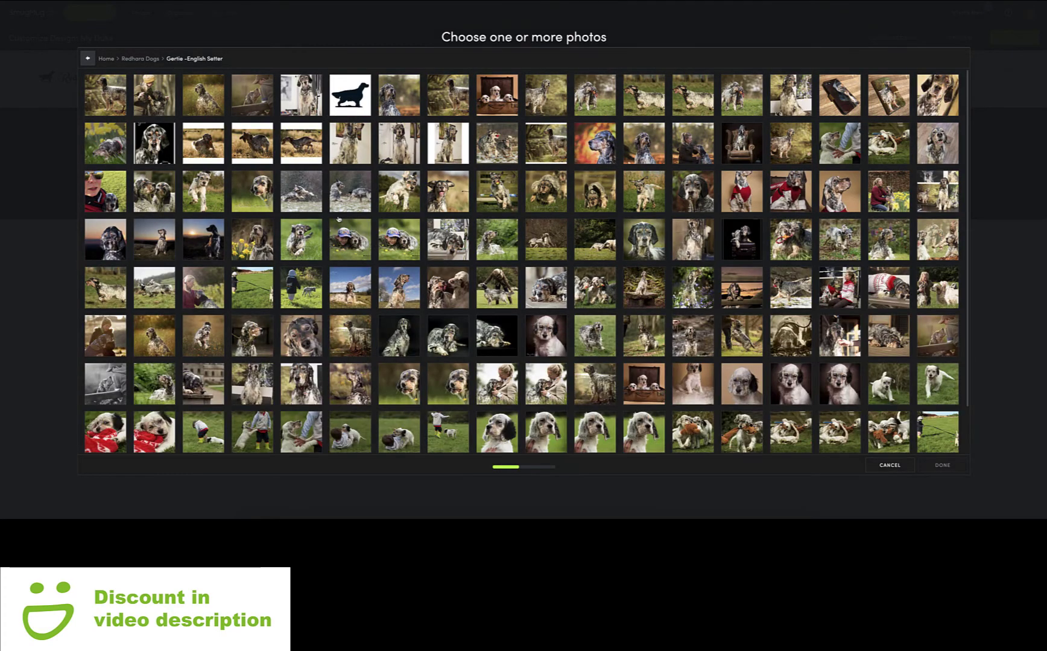
scroll(342, 288, down, 2)
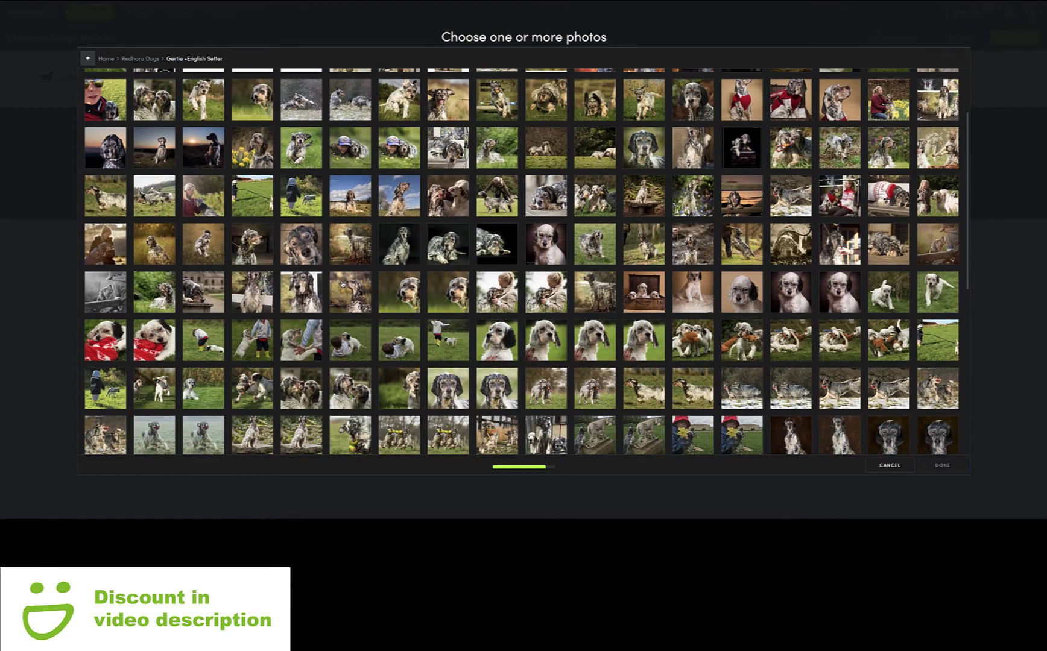
scroll(342, 285, down, 2)
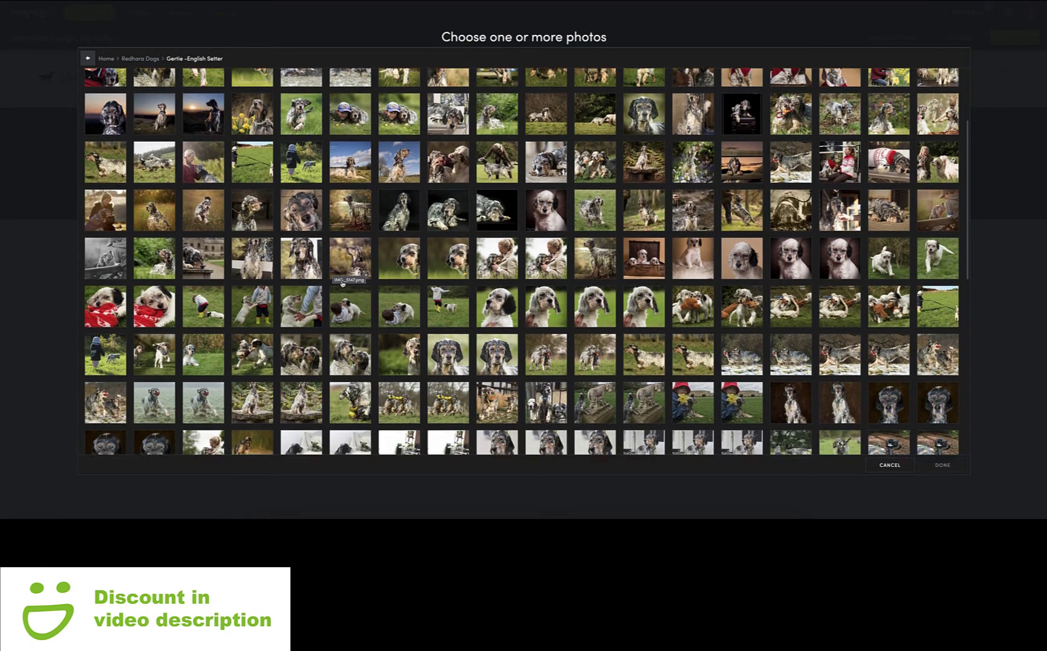
scroll(342, 285, down, 1)
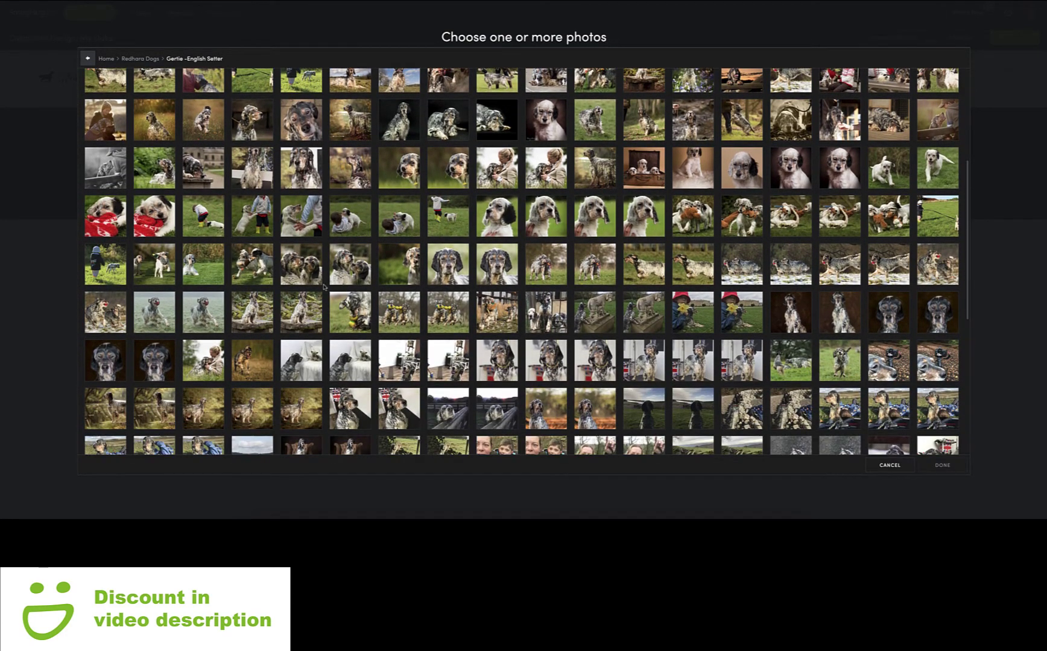
click(103, 310)
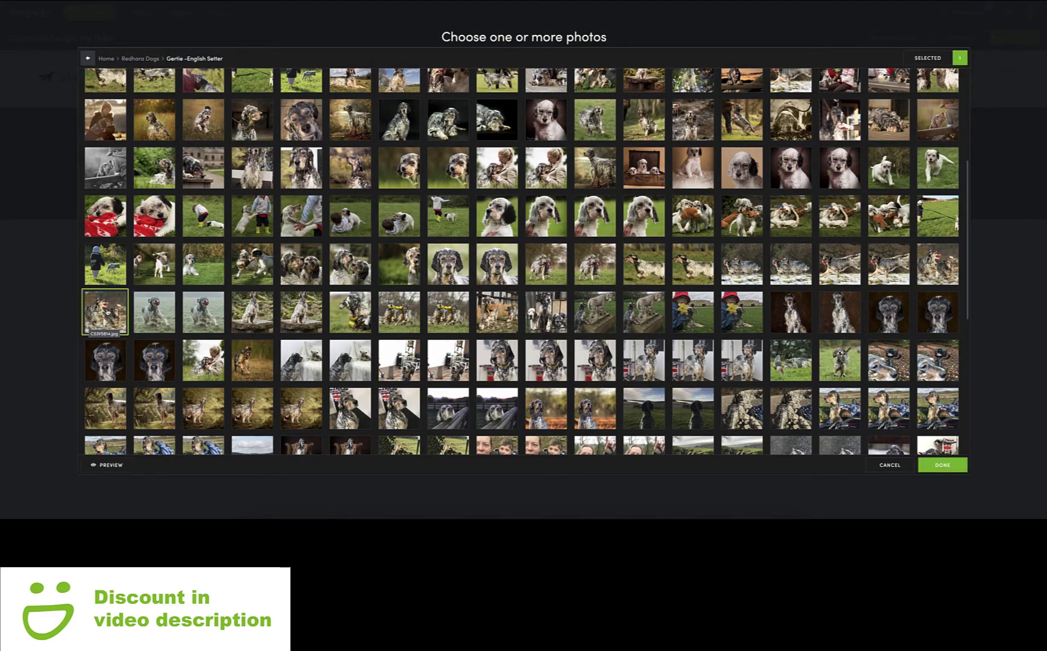
click(154, 360)
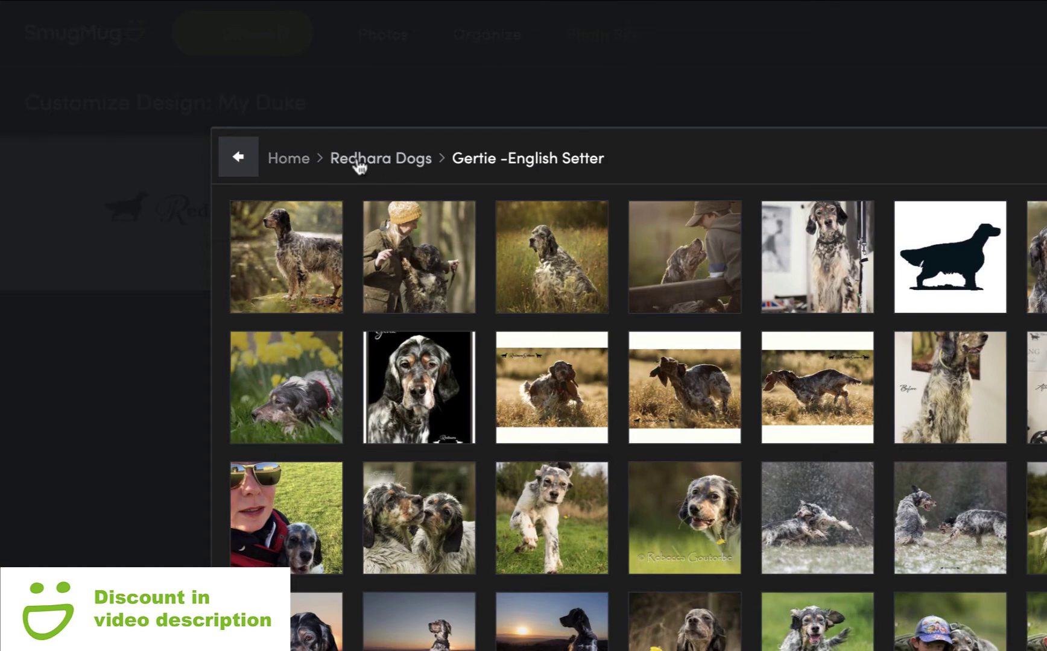
Step: Add Bobby.jpg from the Bobby Dazzler gallery and the first photo of the Crystal gallery to the carousel selection
click(385, 164)
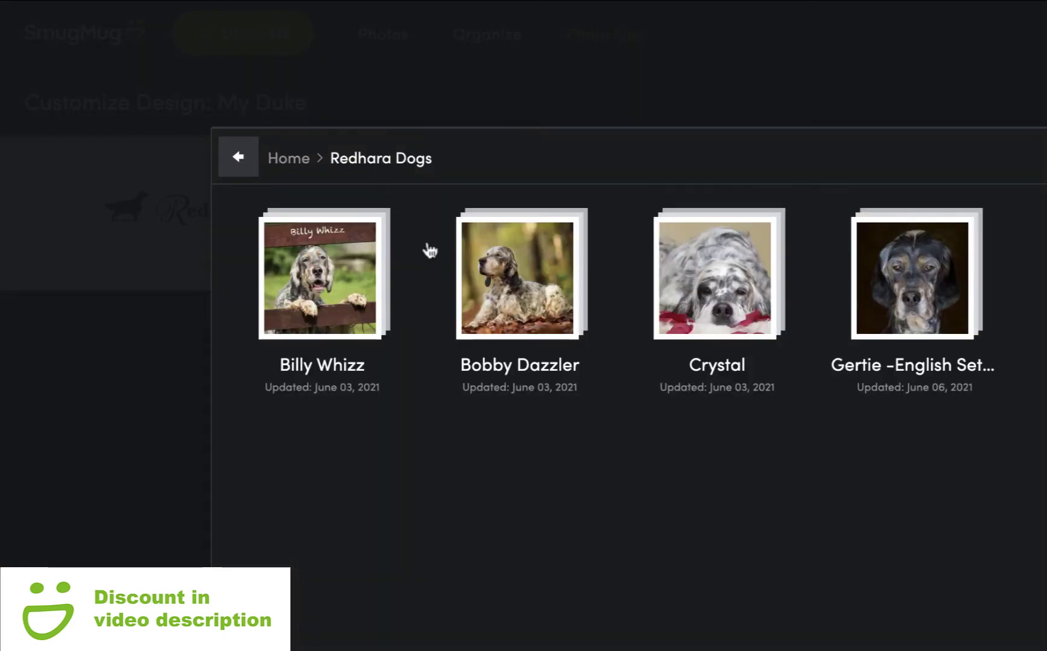
click(526, 294)
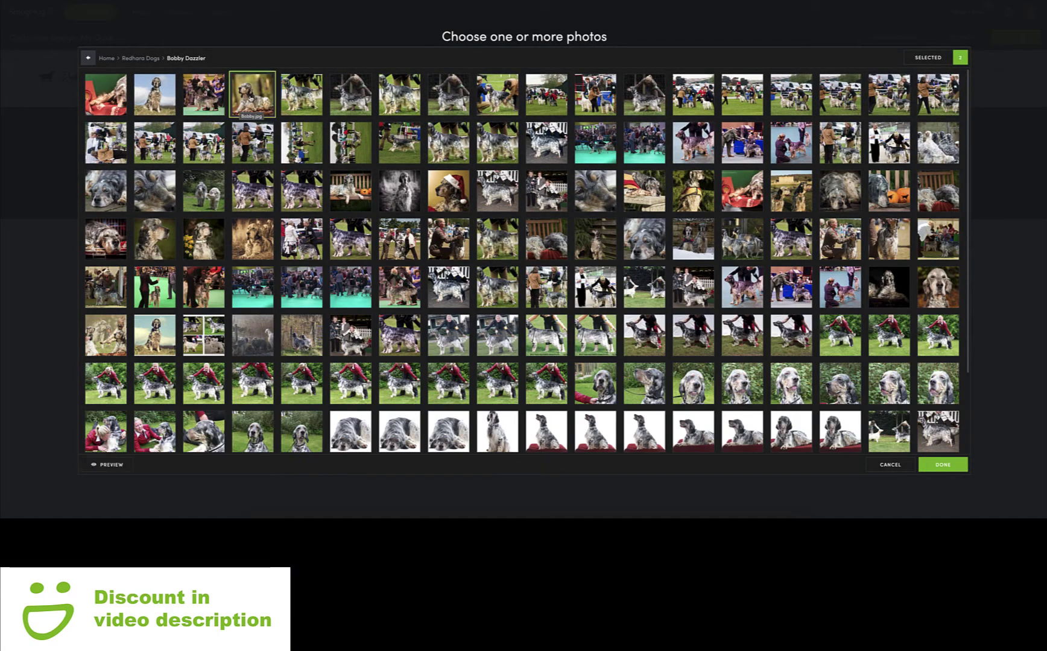
click(140, 59)
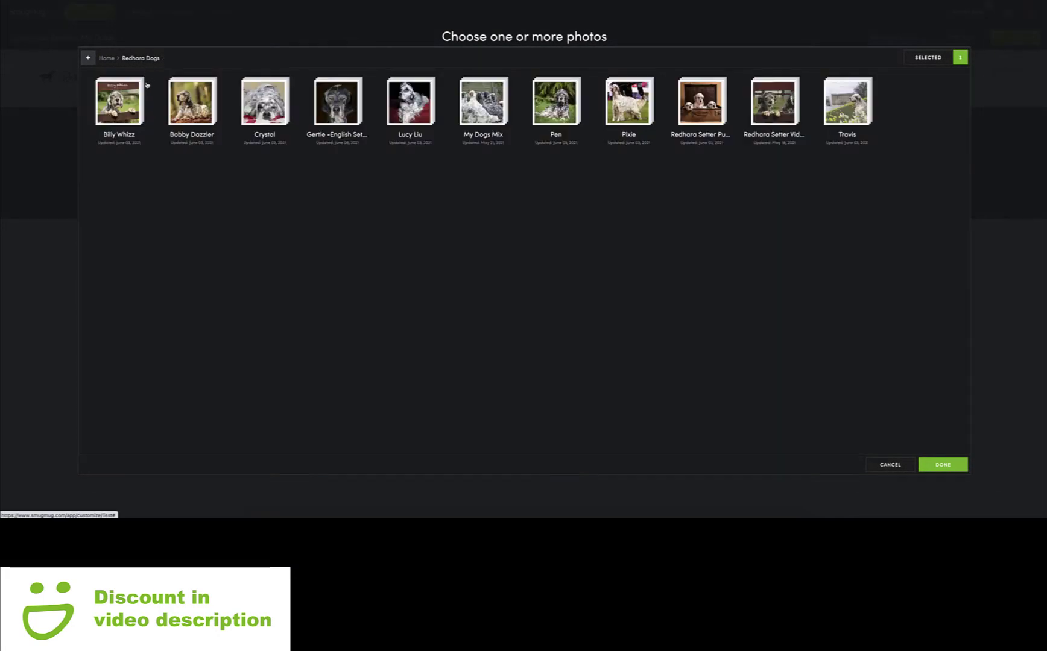
click(269, 109)
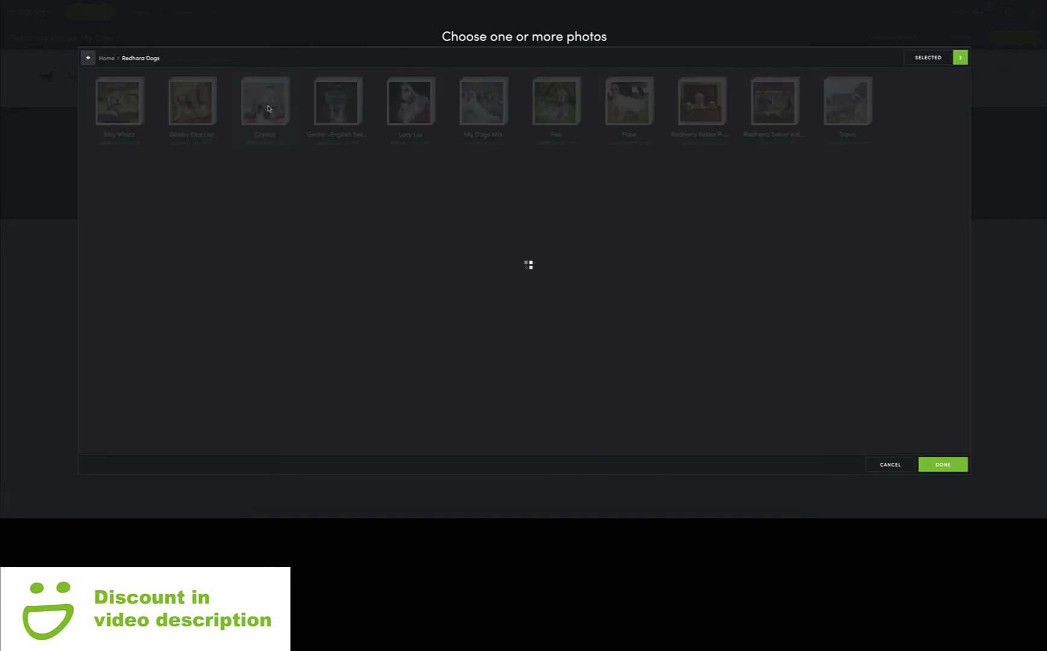
click(100, 101)
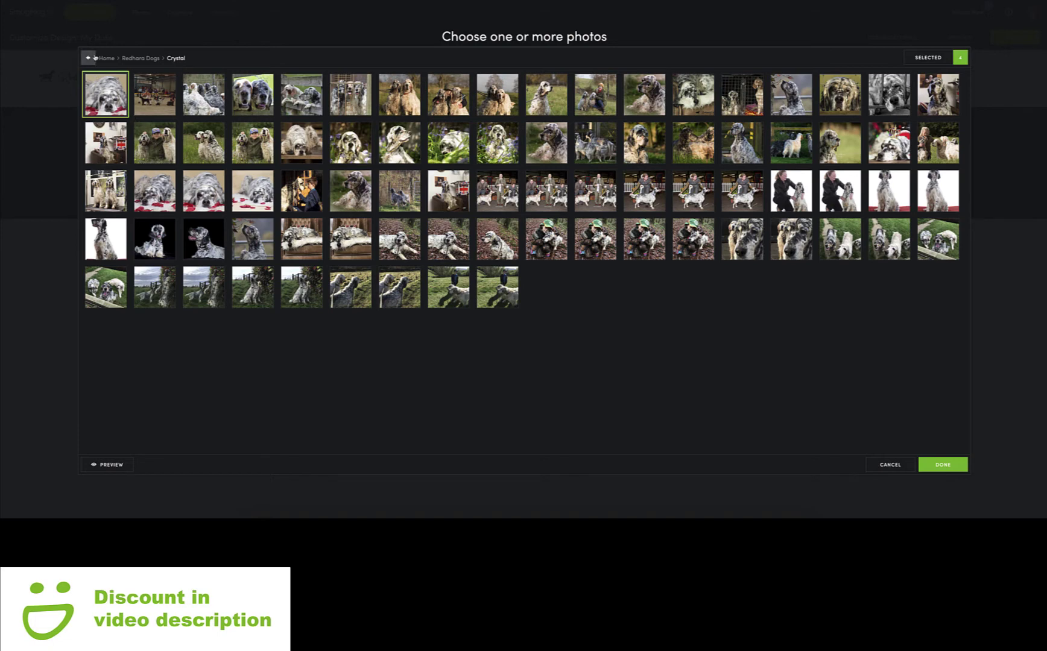
Step: Add the second and fourth photos of the Billy Whizz gallery to the carousel selection
click(141, 58)
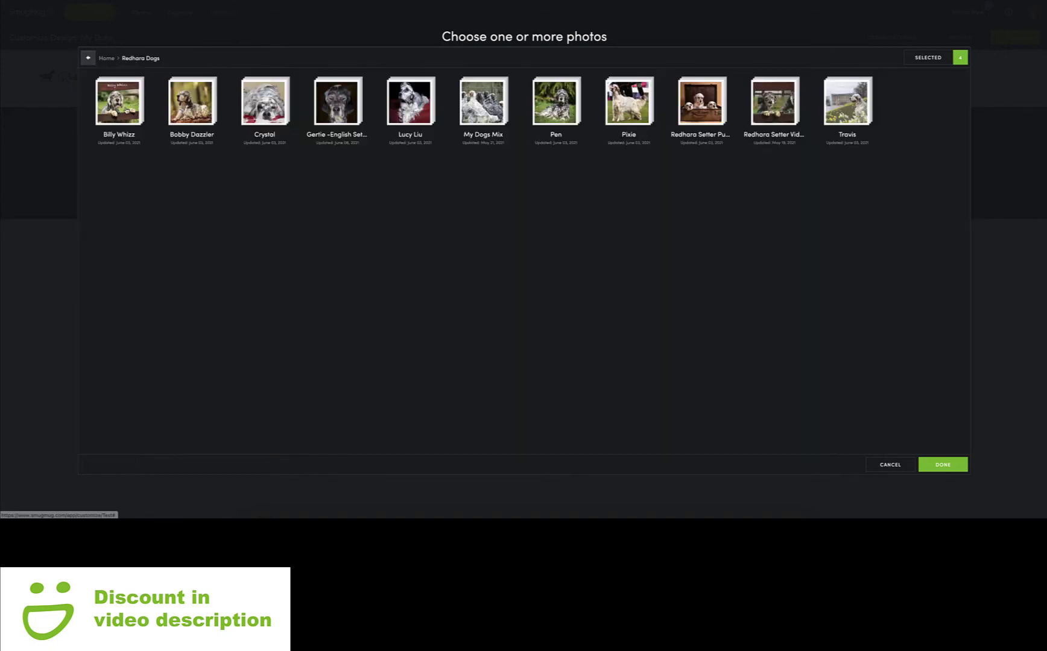
click(124, 109)
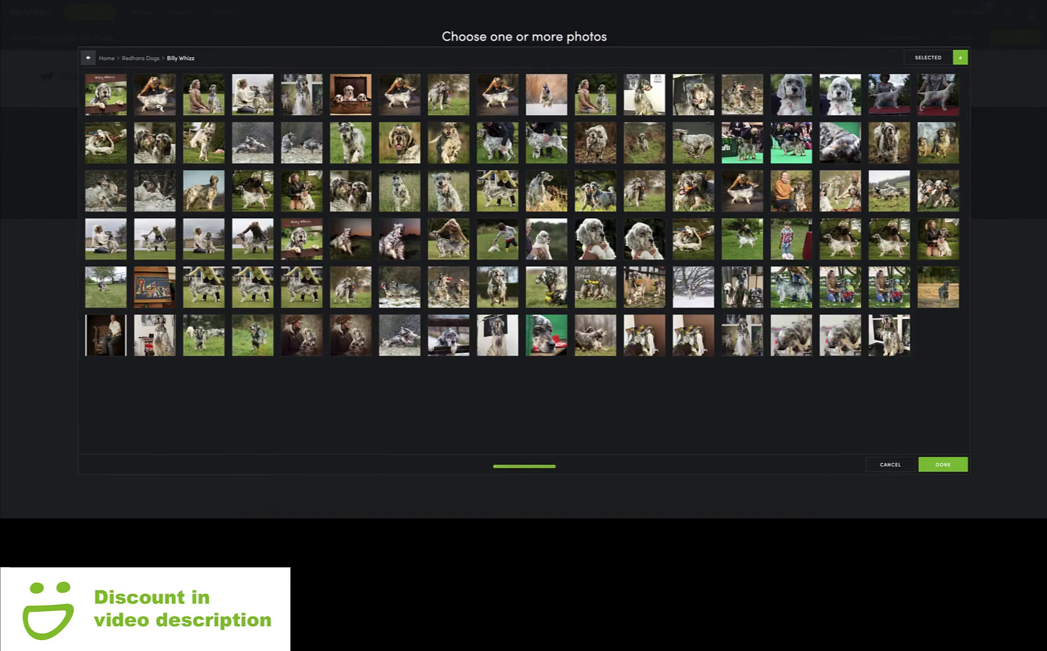
click(155, 95)
click(250, 104)
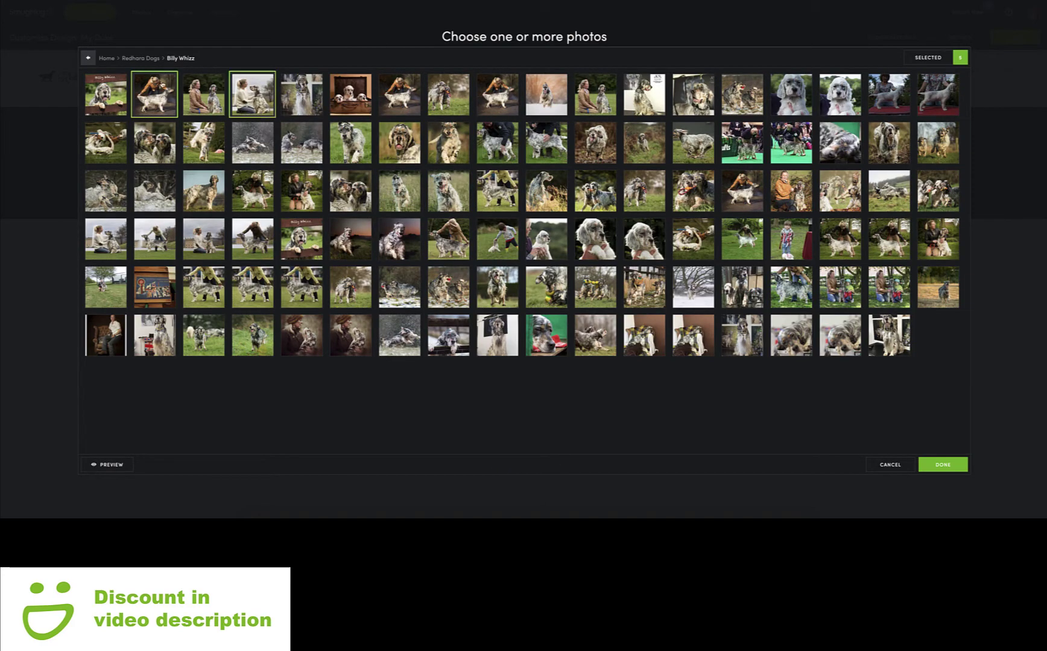
Step: Add one photo each from the Lucy Liu and Travis galleries and confirm the carousel's photo selection
click(140, 58)
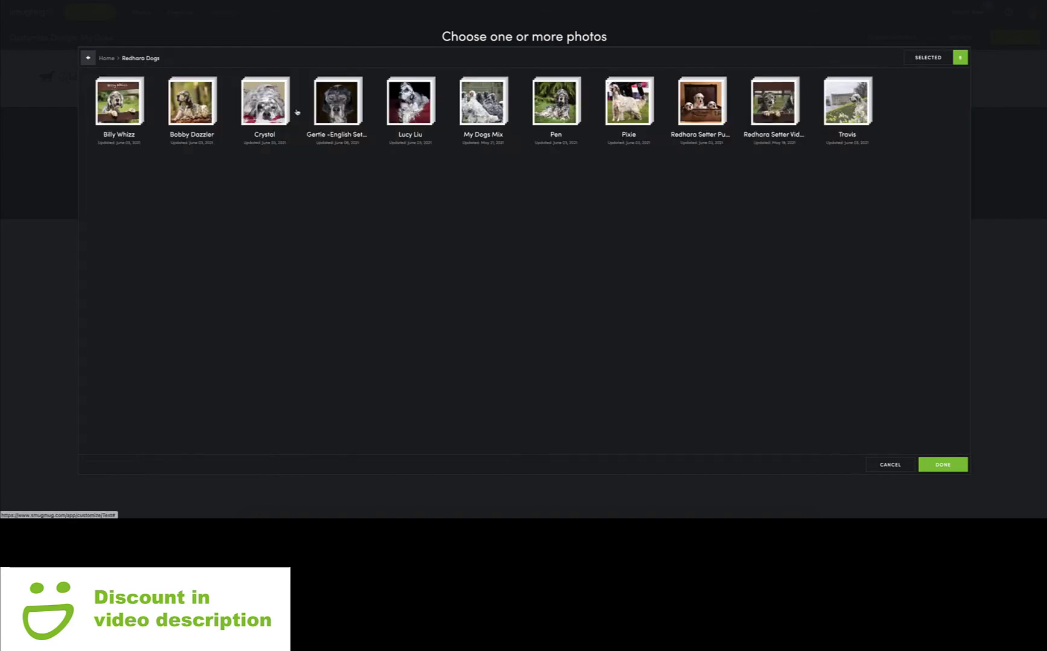
click(407, 106)
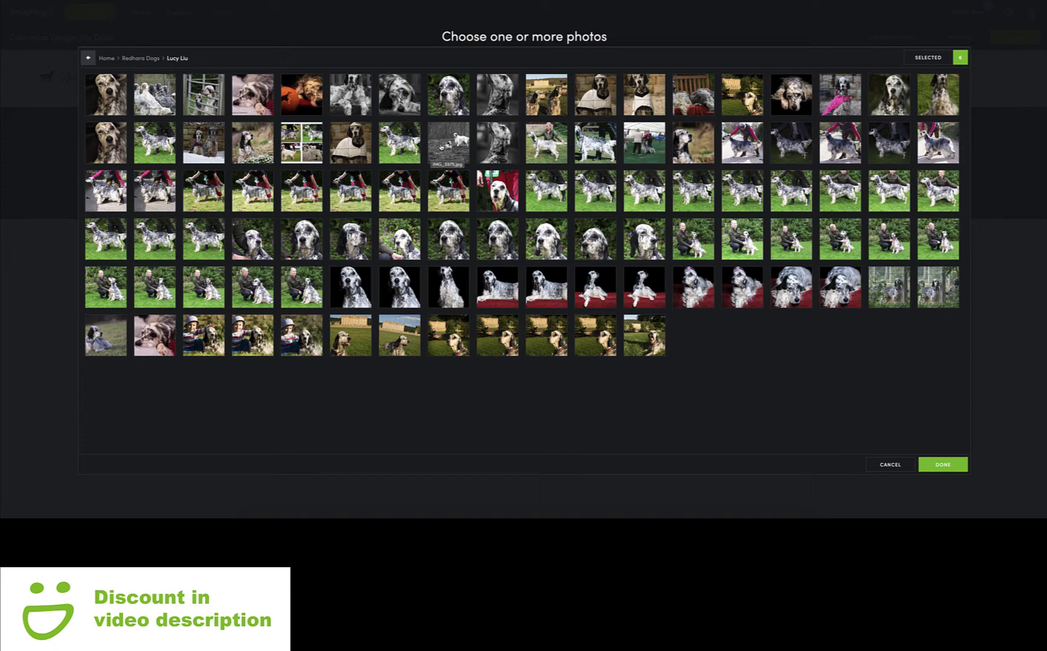
click(691, 148)
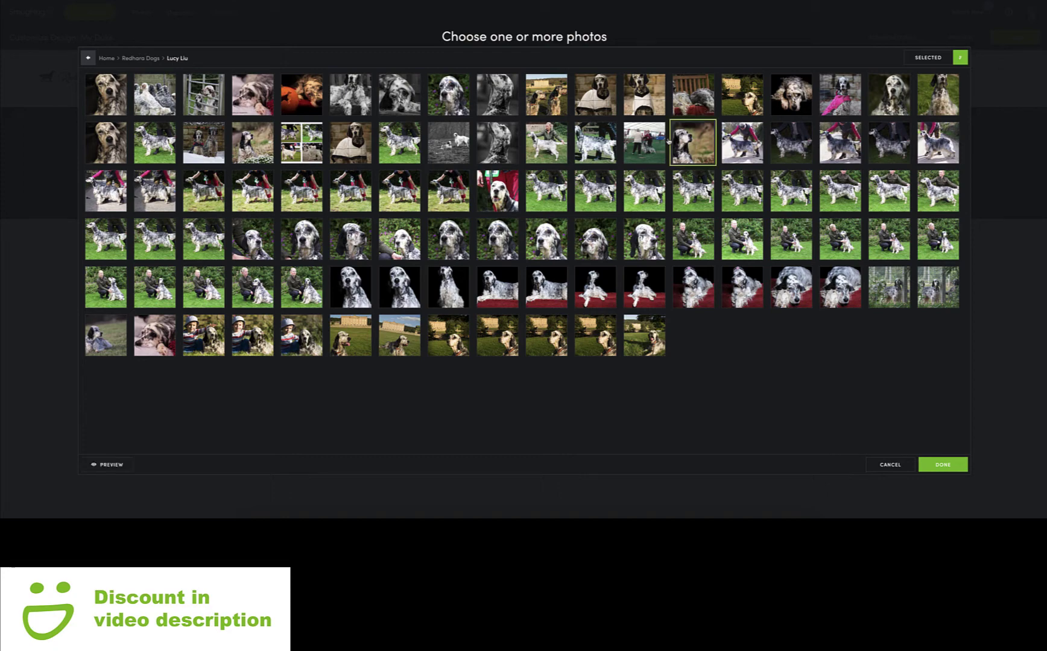
click(145, 58)
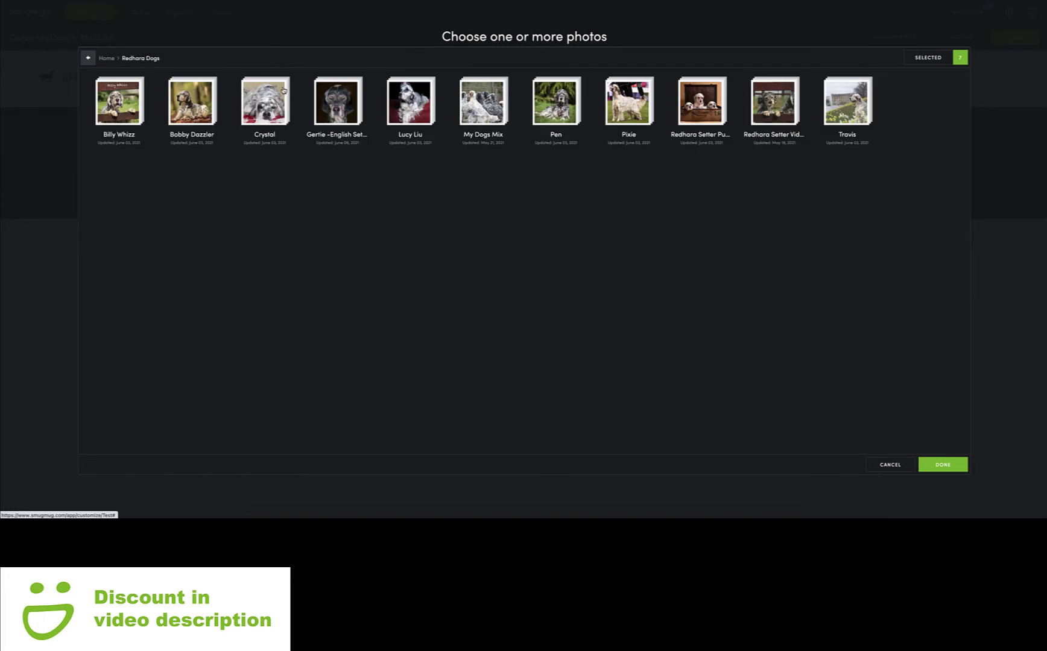
click(849, 108)
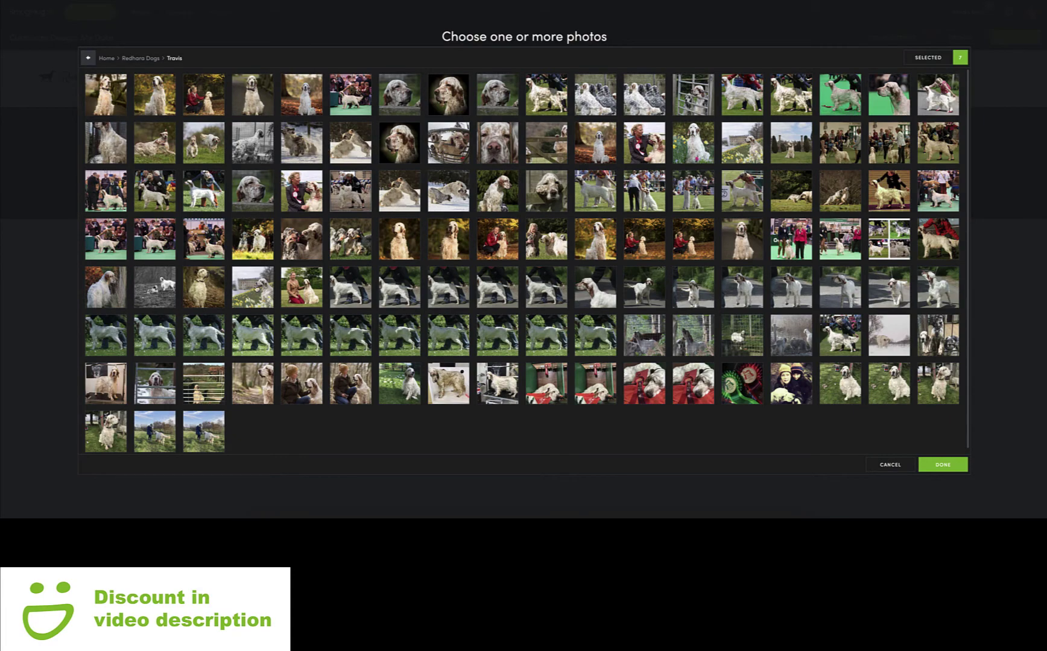
click(253, 287)
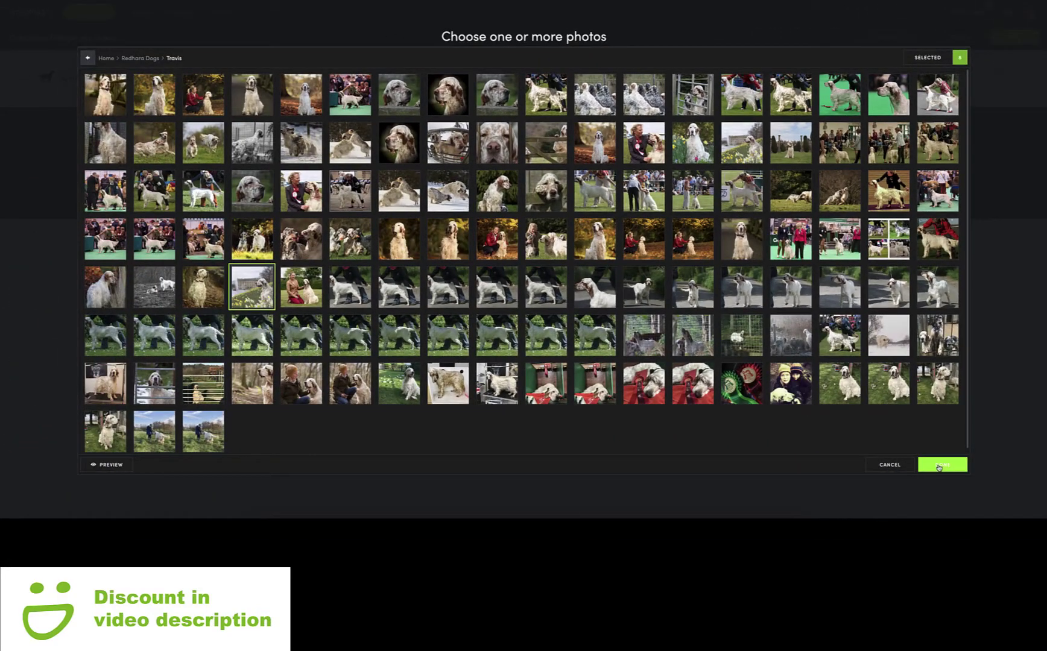
click(939, 465)
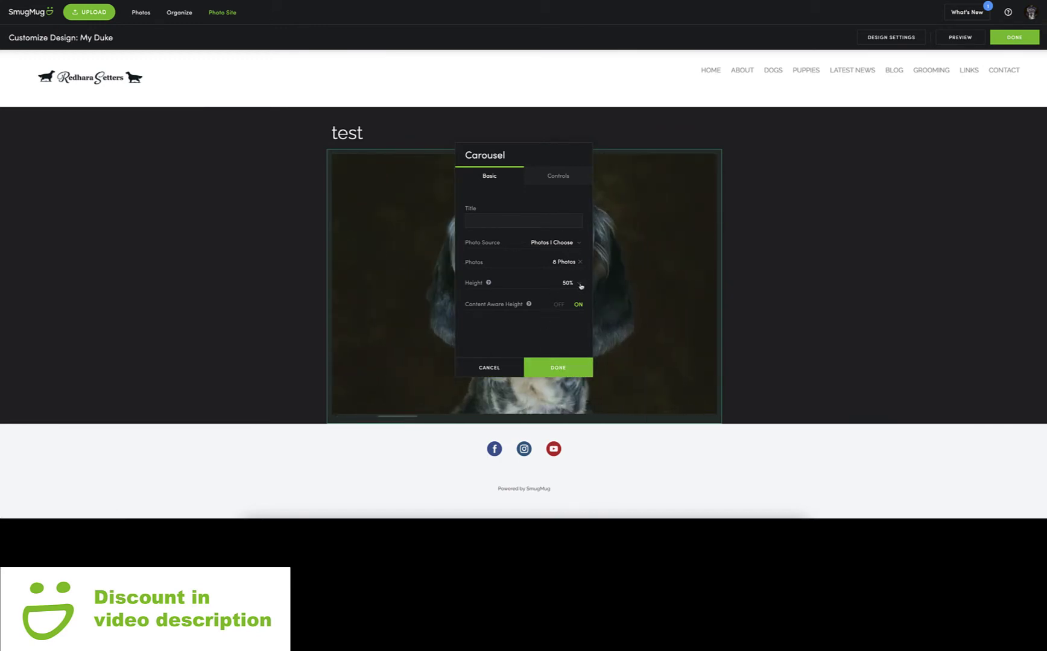
Step: Move the Carousel dialog aside from the photos, try heights of 100% and 66%, and set the carousel height to 33%
drag(535, 156, 795, 187)
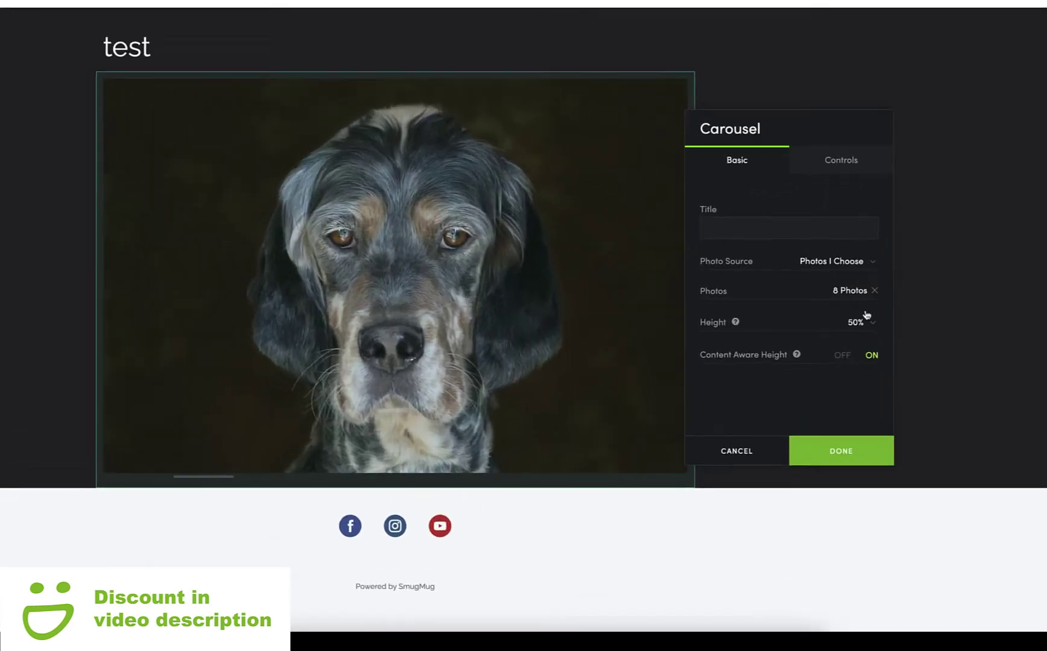
click(869, 323)
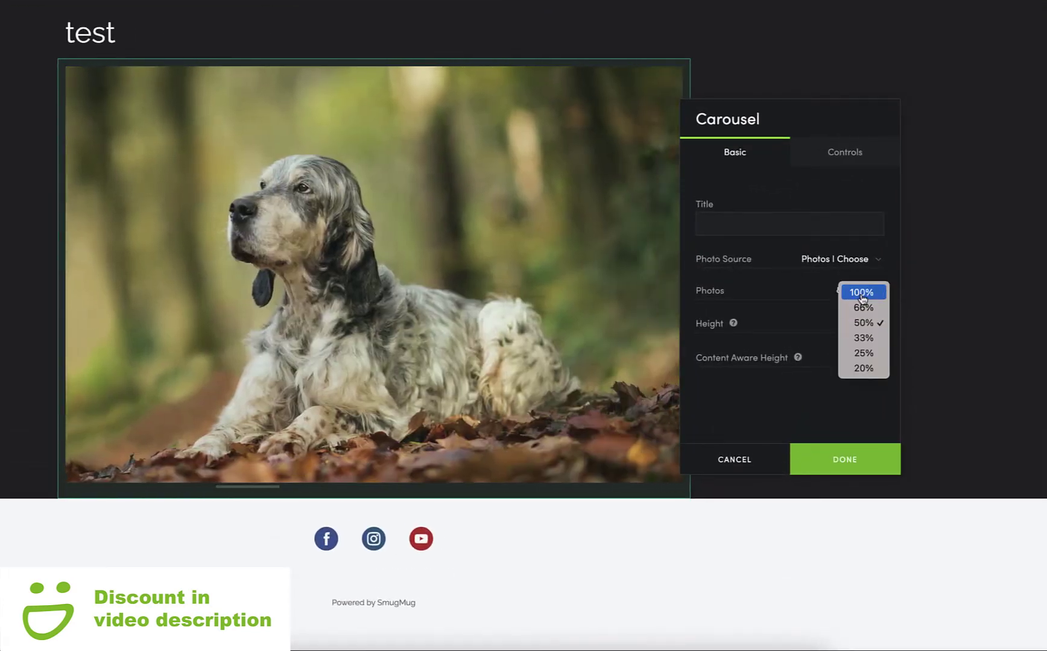
click(863, 296)
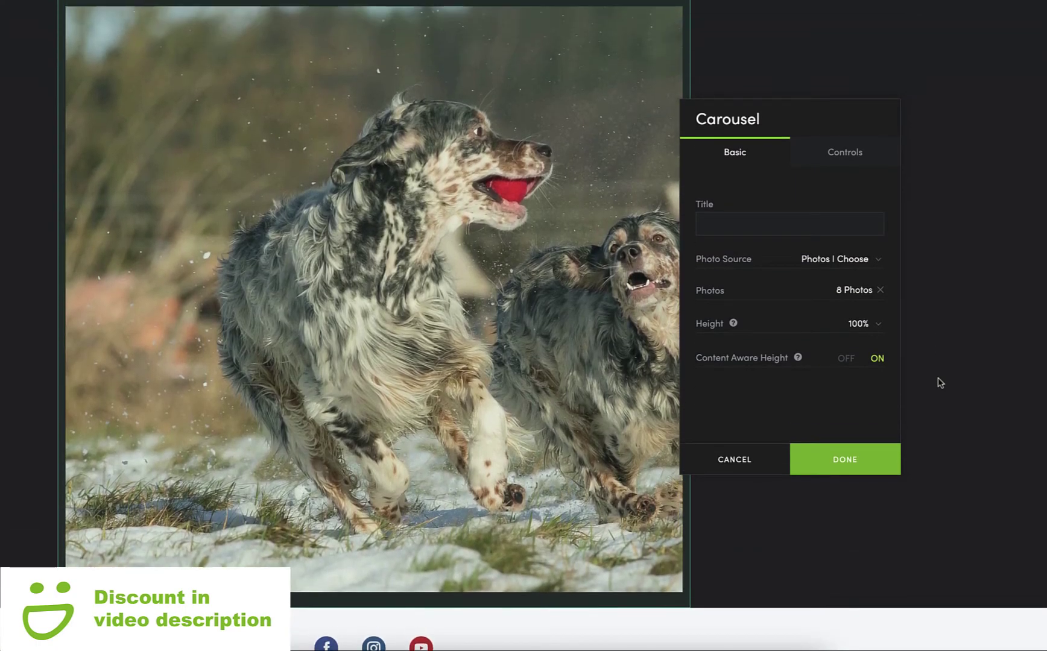
click(879, 325)
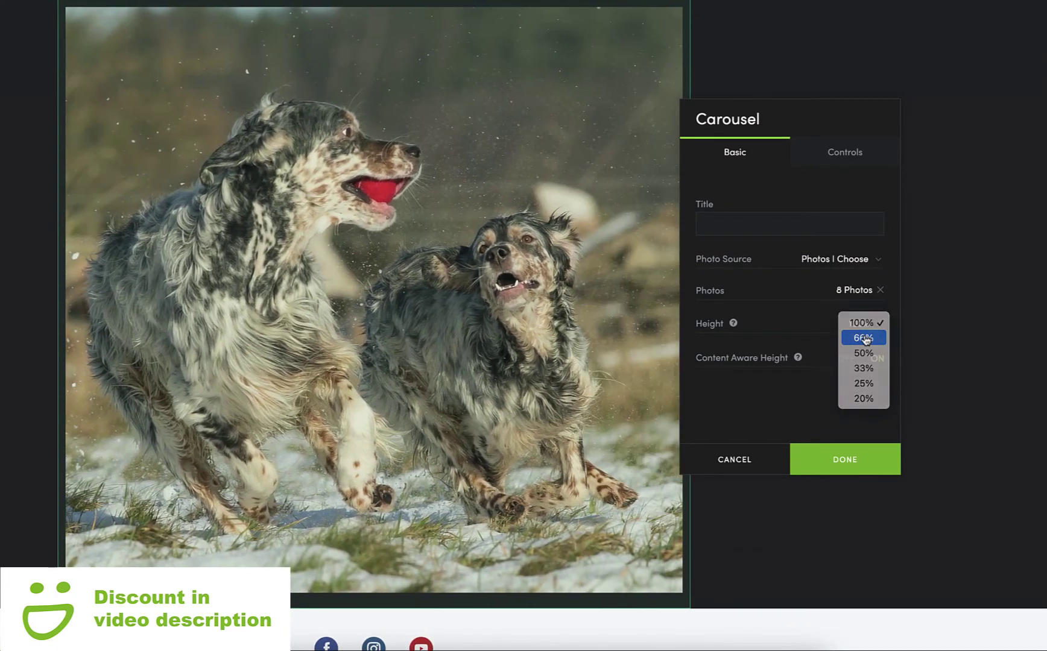
click(866, 339)
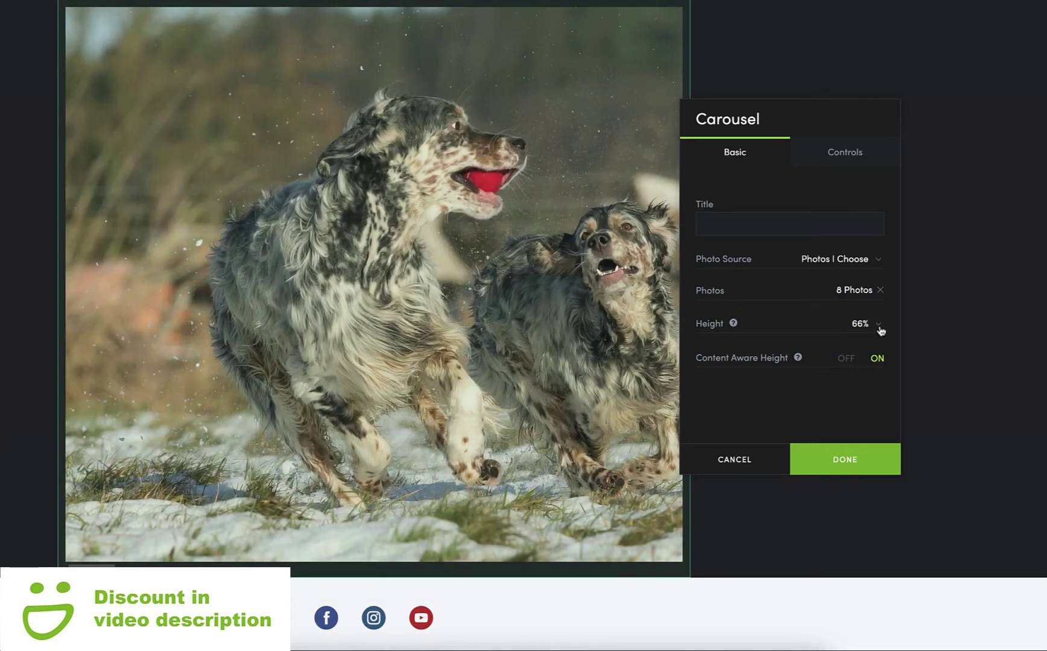
click(879, 326)
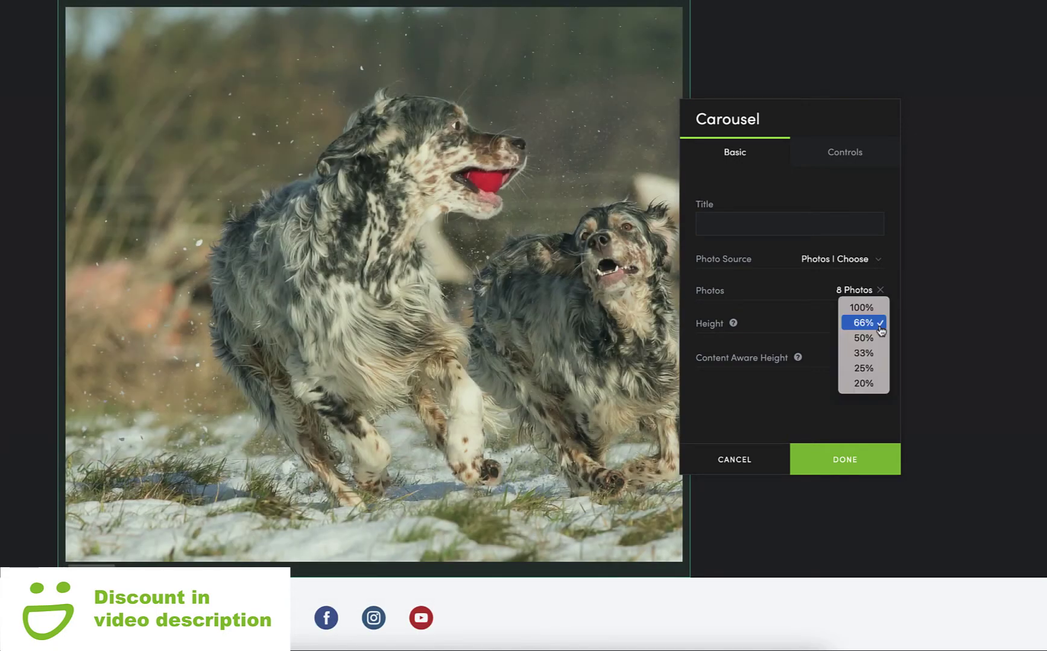
click(867, 354)
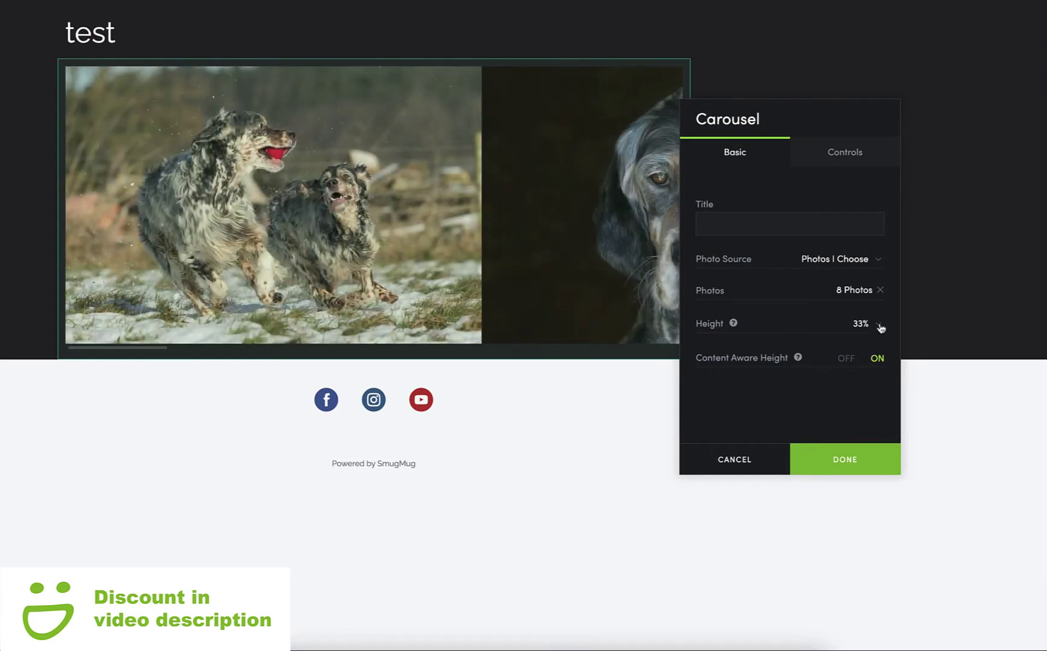
Step: Try carousel heights of 25% and 20%, and set the height back to 33%
click(880, 328)
click(871, 341)
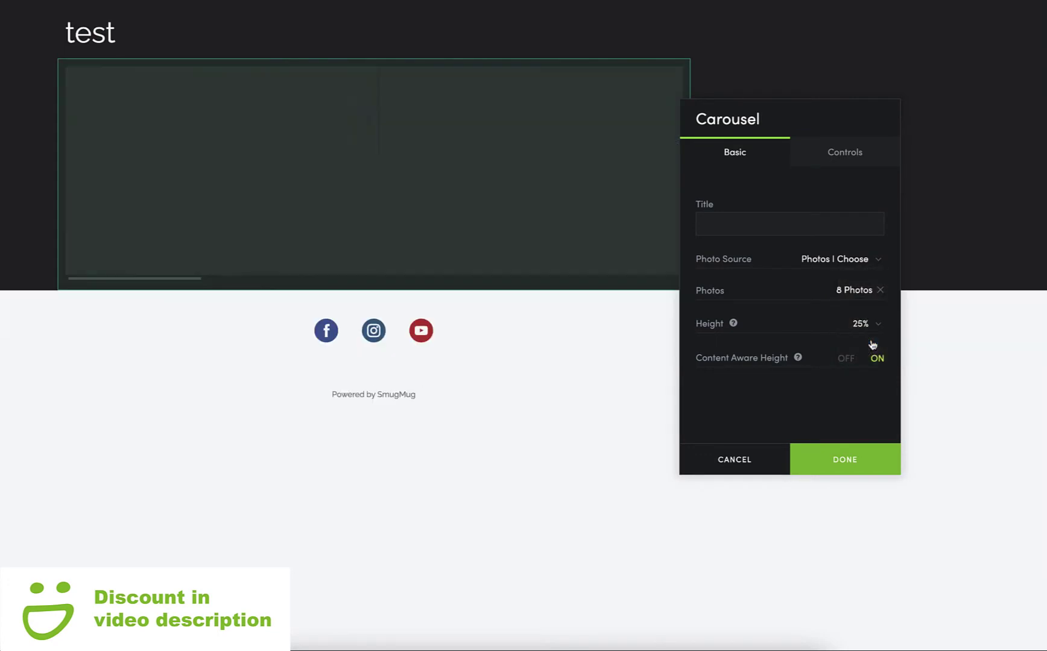
click(880, 331)
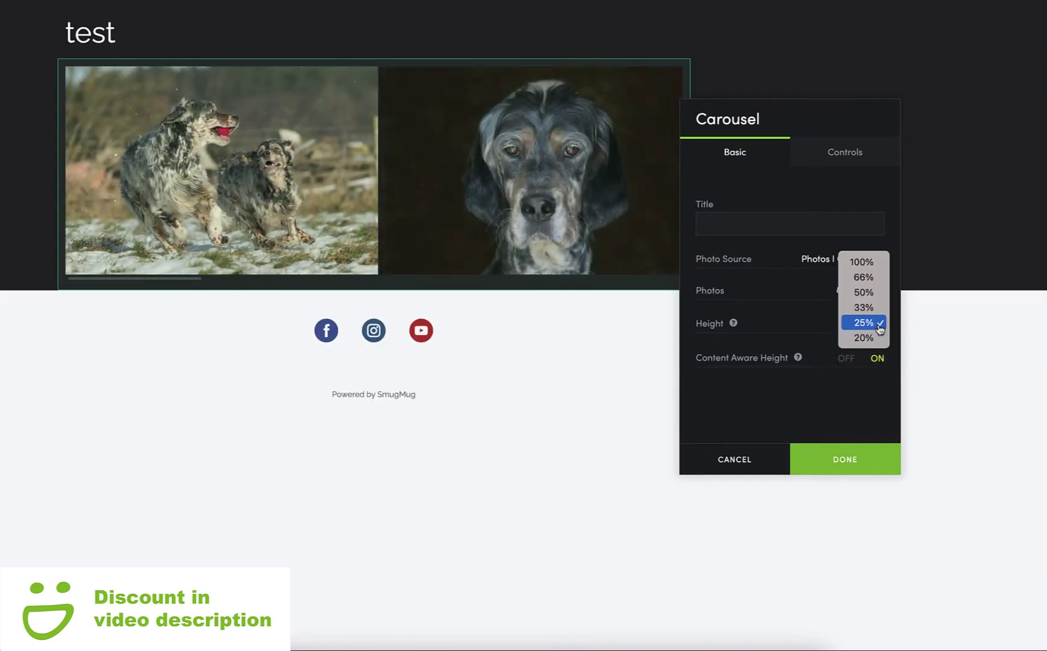
click(870, 341)
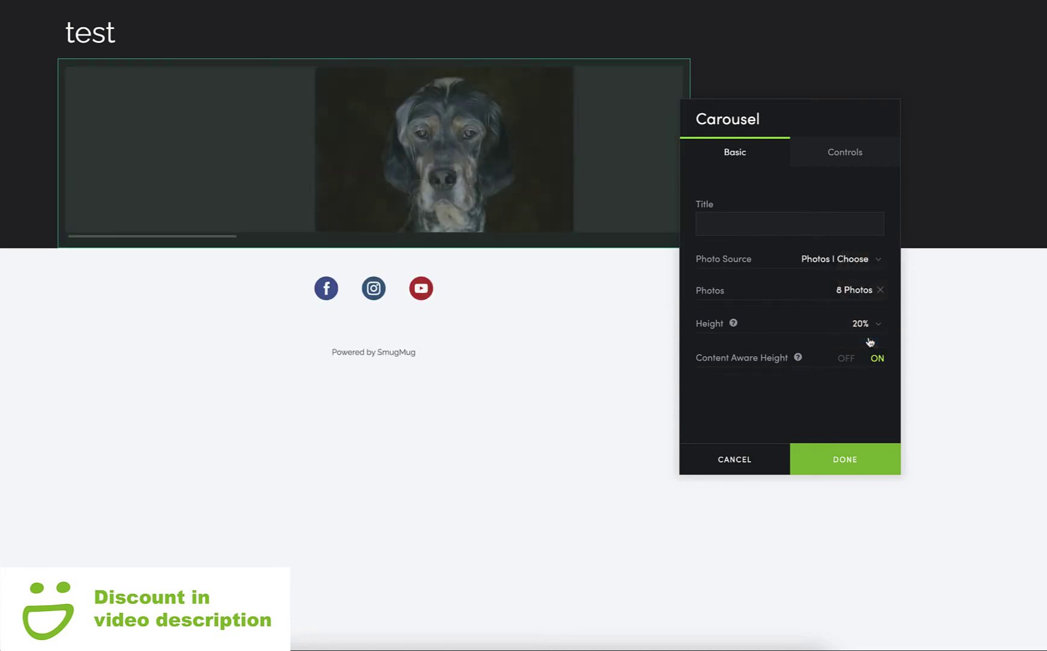
click(881, 327)
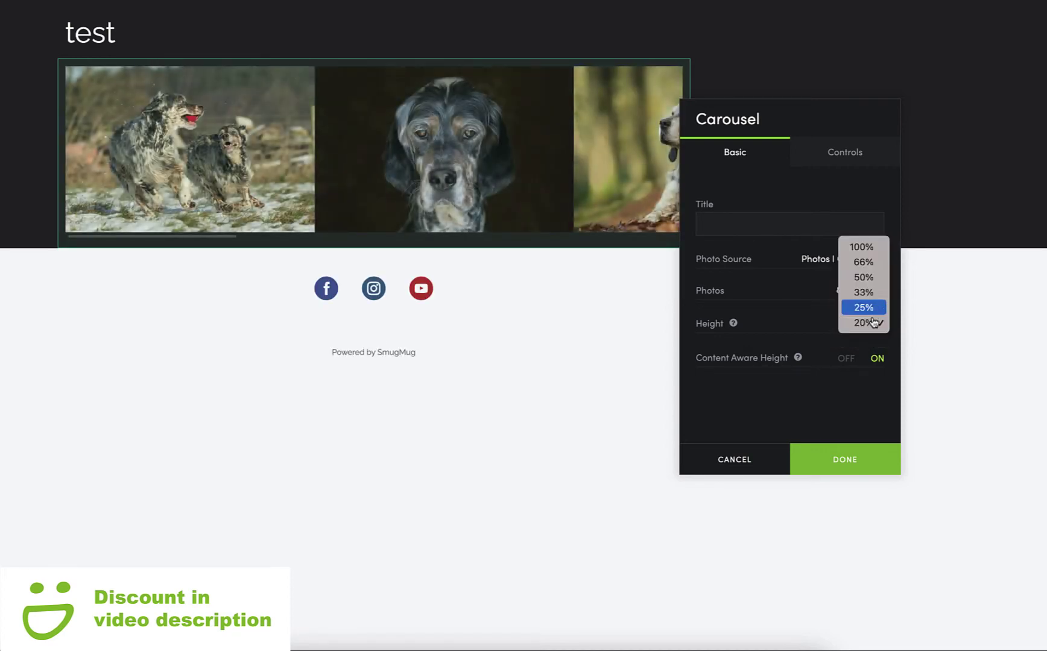
click(875, 296)
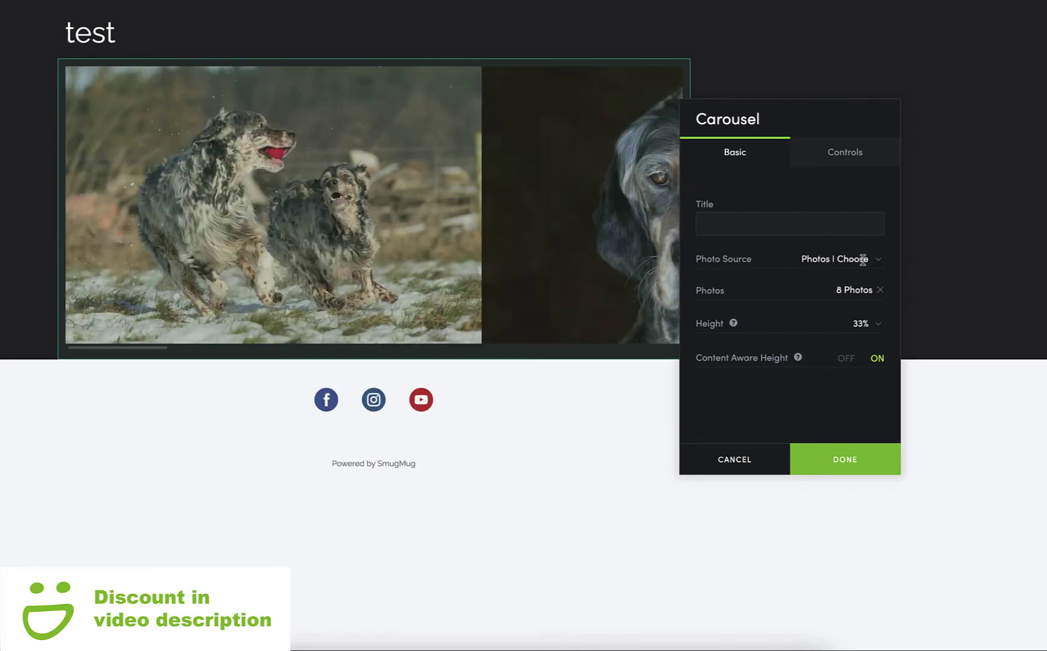
Step: Try the carousel's auto scroll speed at Off, set it back to Medium, and confirm the carousel settings
click(857, 155)
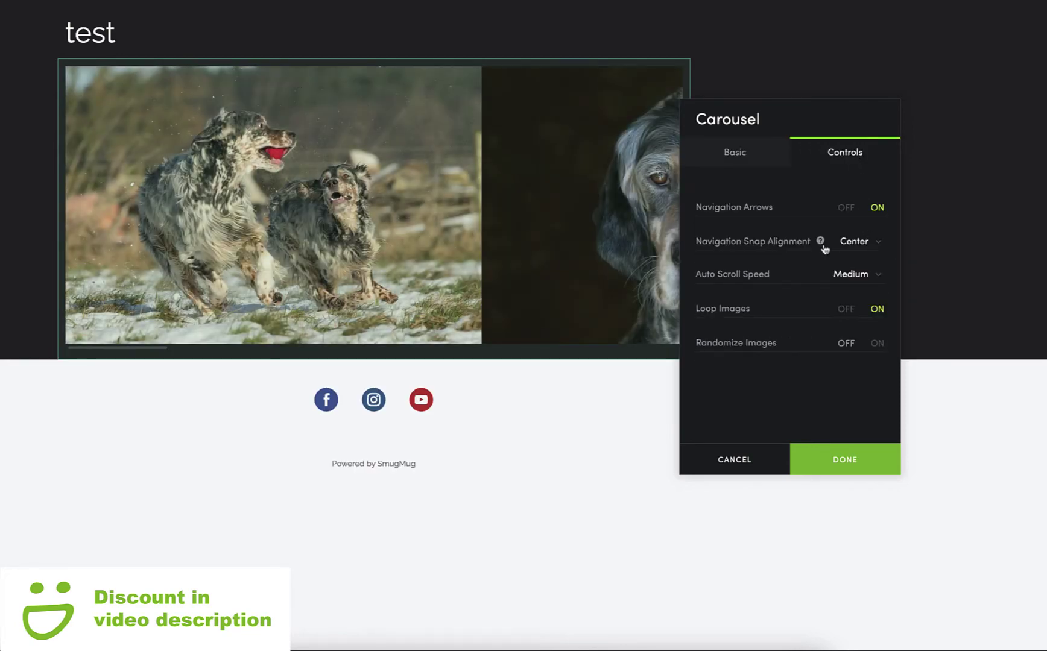
click(879, 278)
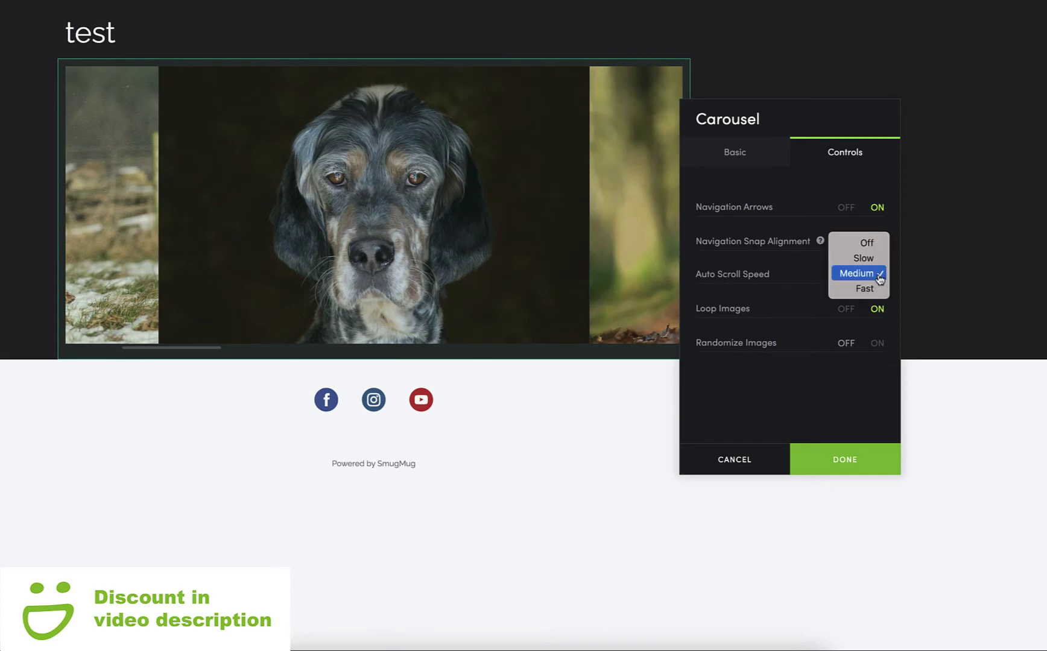
click(879, 277)
click(877, 277)
click(867, 242)
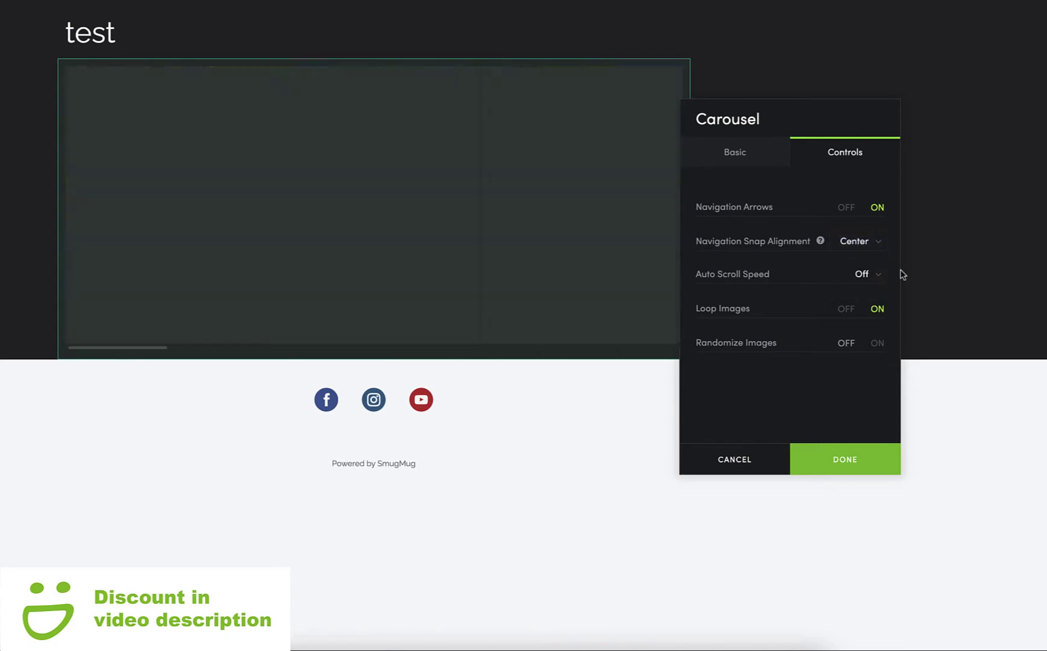
click(874, 276)
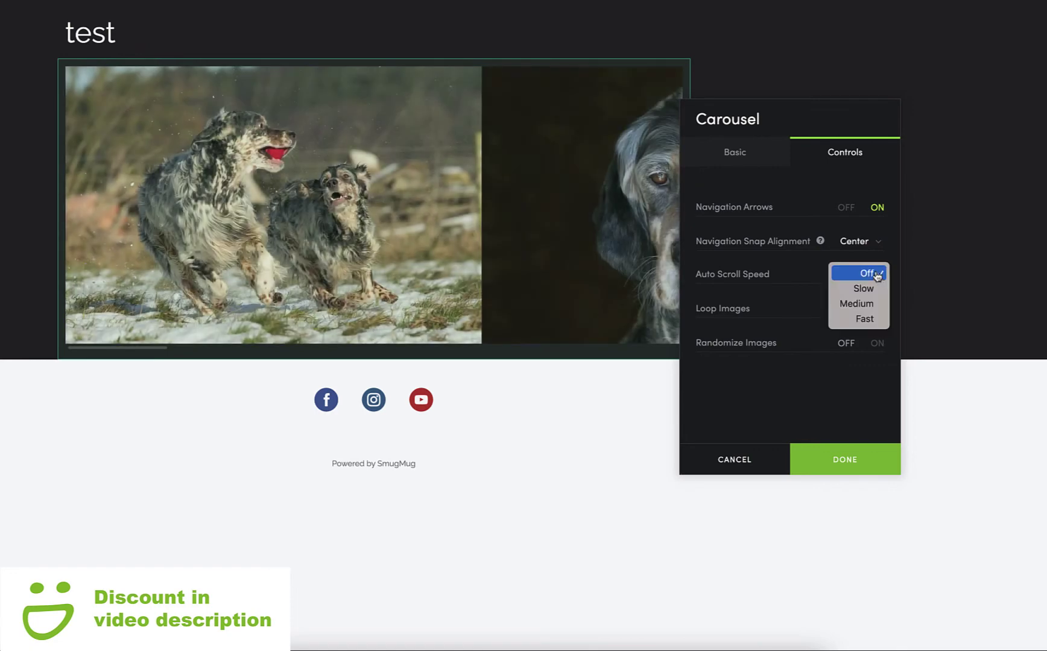
click(868, 303)
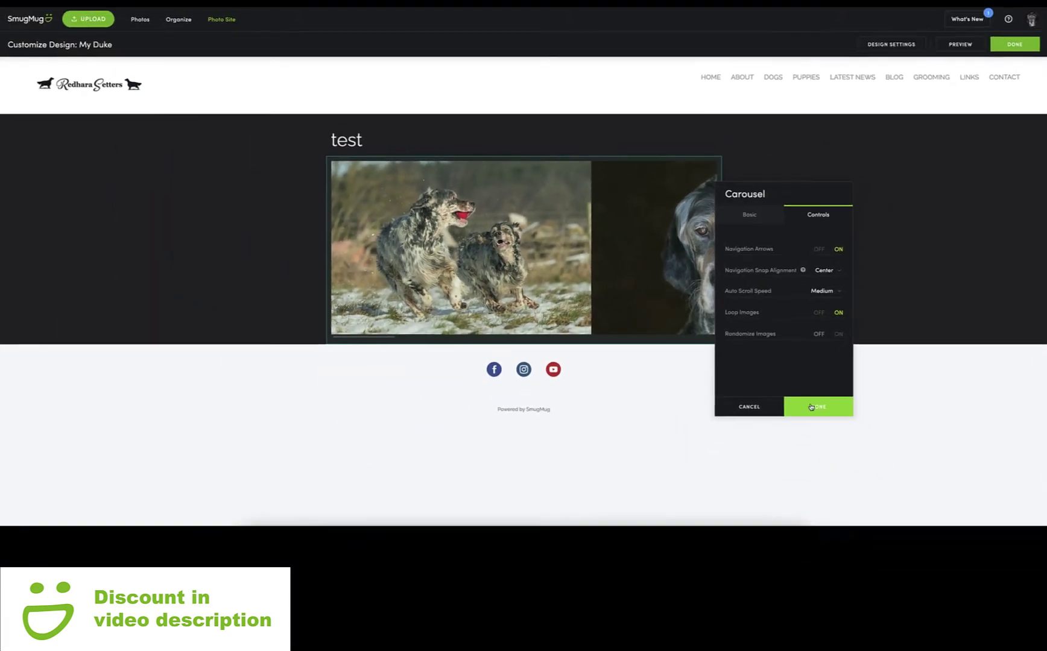
click(811, 407)
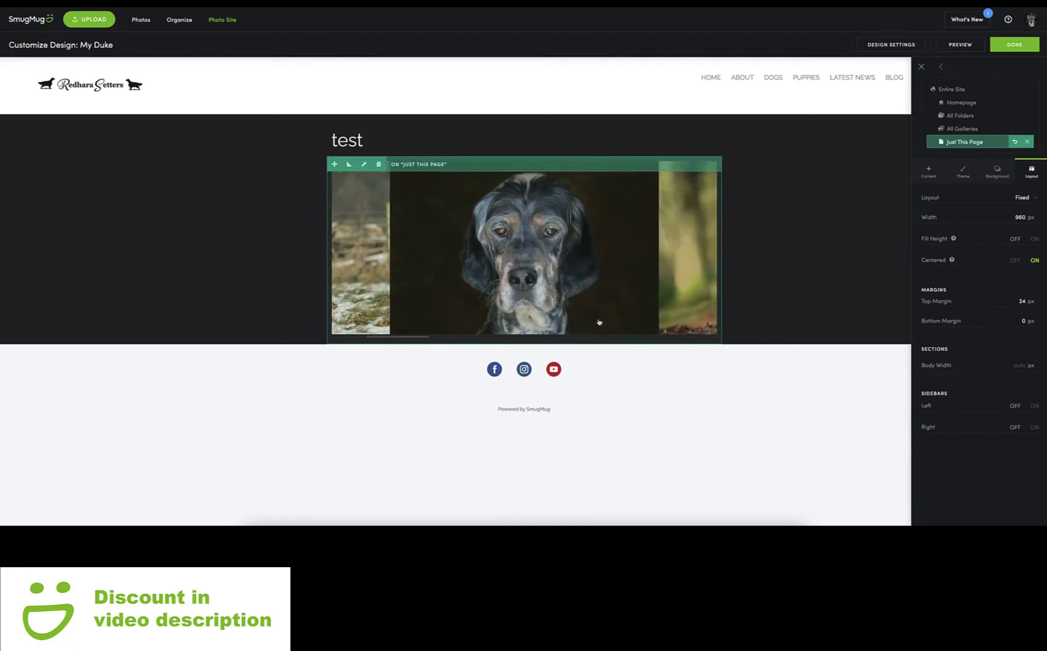
Step: Review the carousel's settings once more and move the carousel block above the "test" title
click(363, 165)
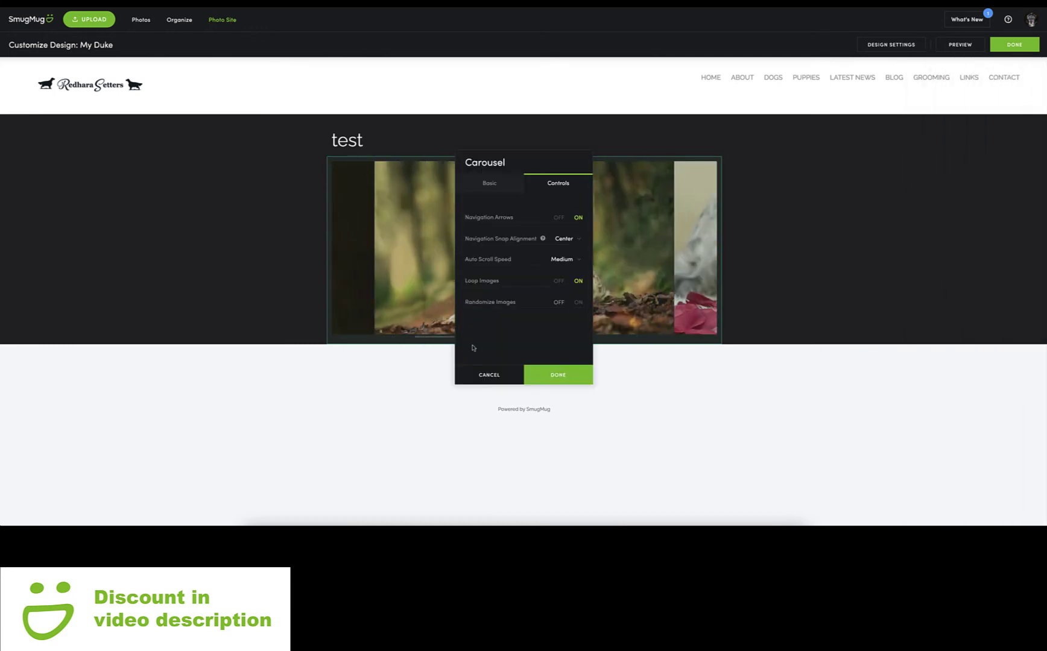
click(558, 374)
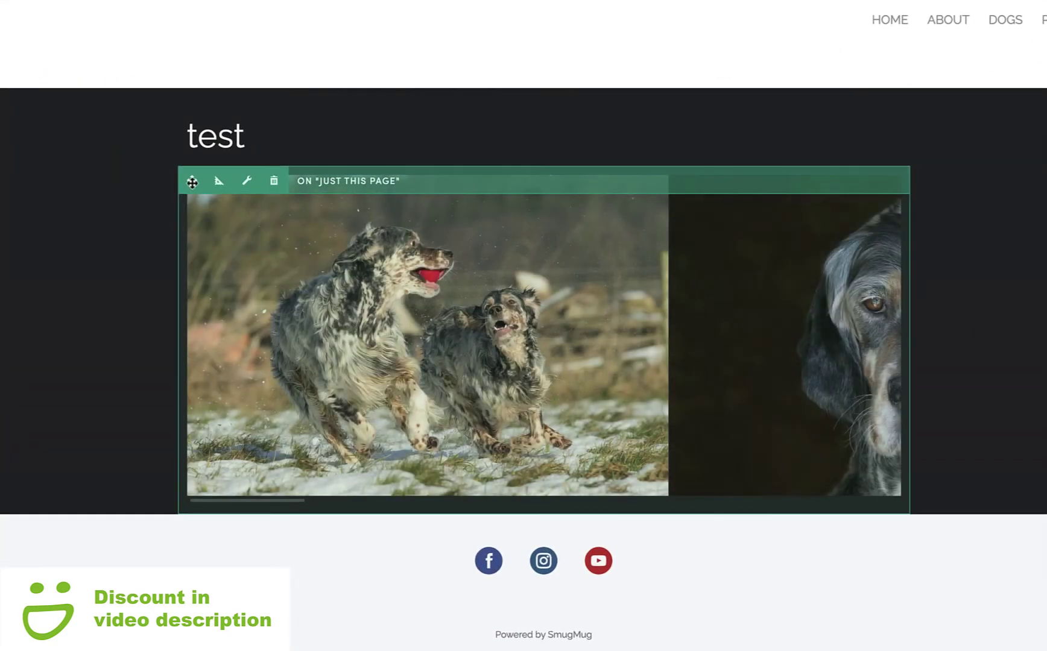
drag(191, 180, 534, 123)
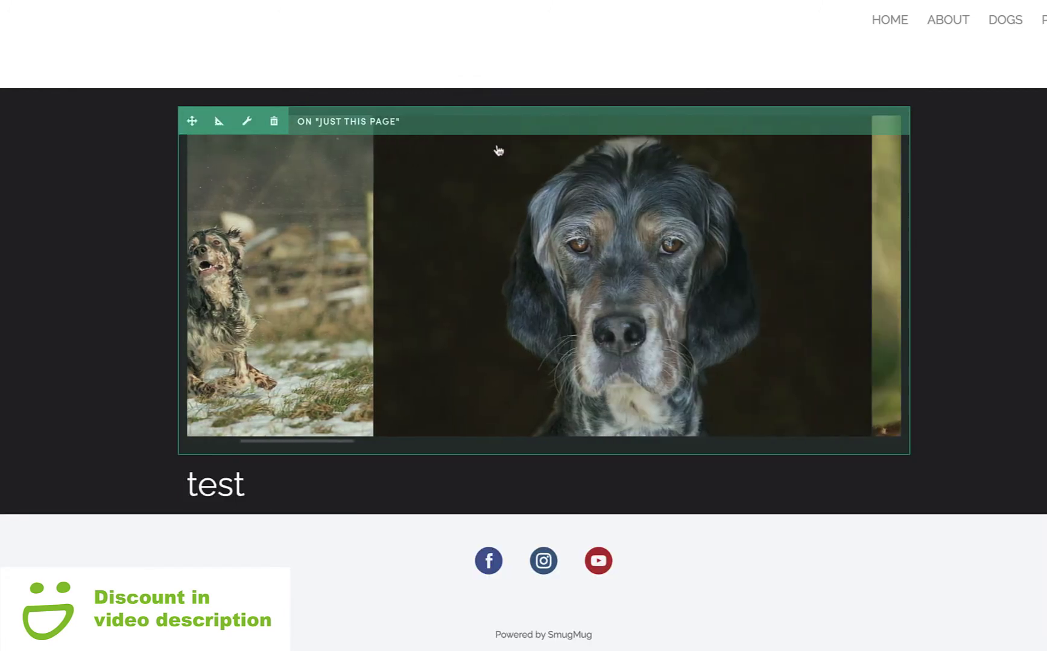
Step: Try a top margin of 48 px in the carousel's dimensions and restore the default margin
click(219, 123)
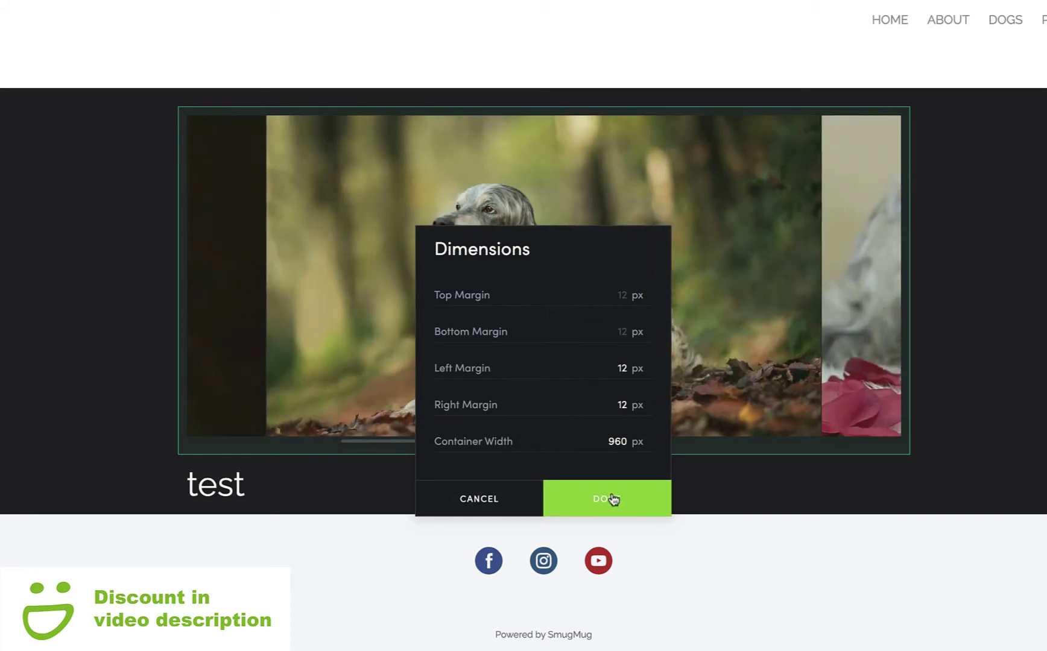
click(624, 298)
text(48)
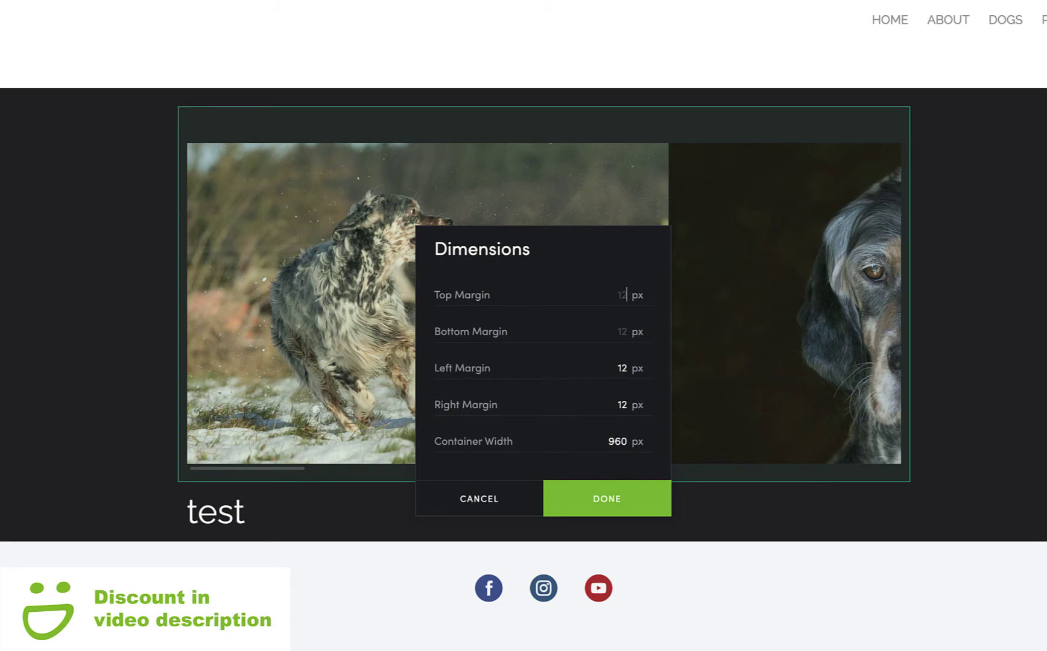
click(625, 295)
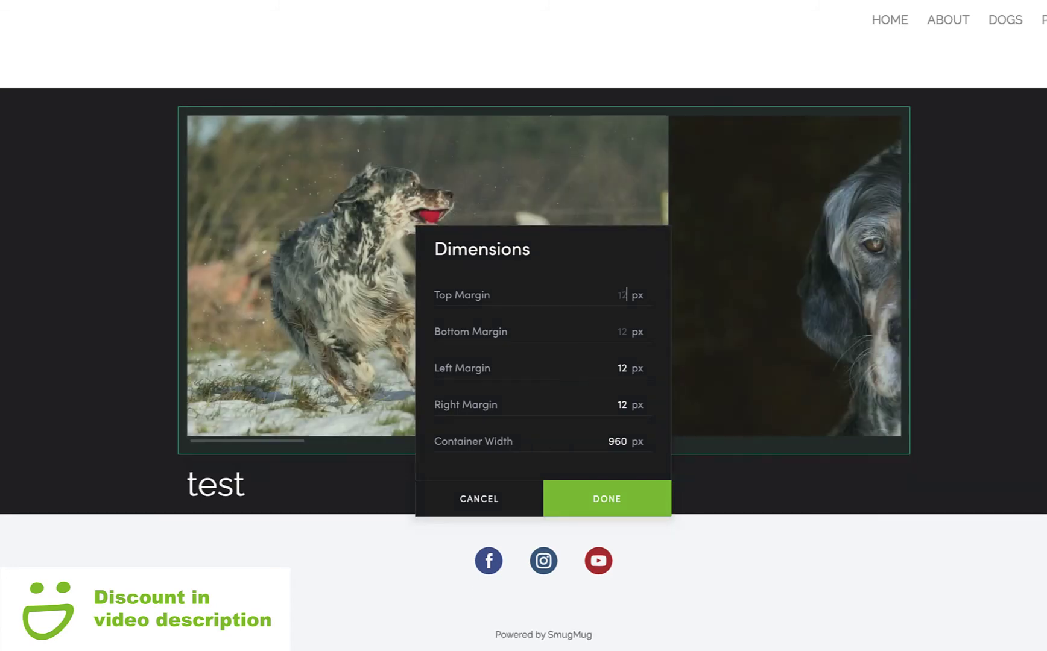
click(605, 499)
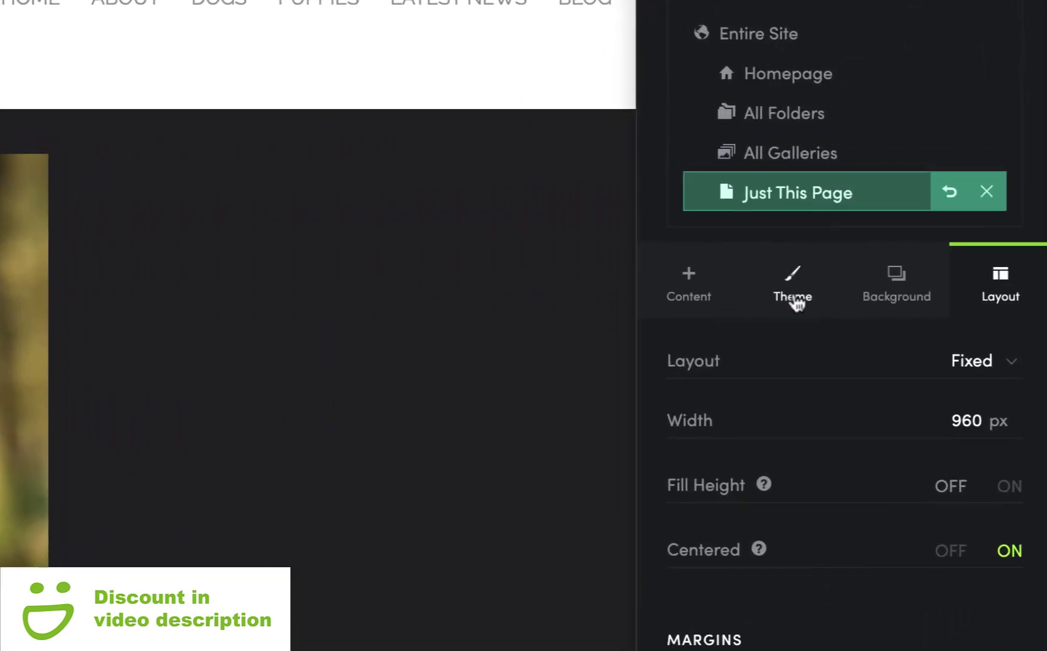
Step: Set the layout of just this page to Stretchy and finish customizing the design
click(688, 283)
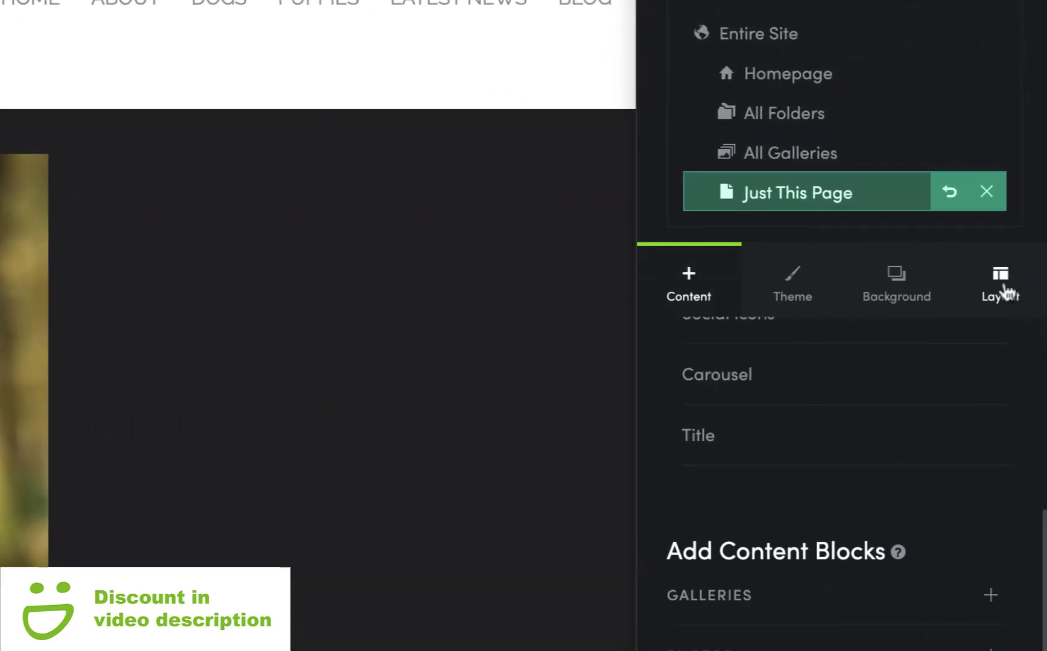
click(1005, 287)
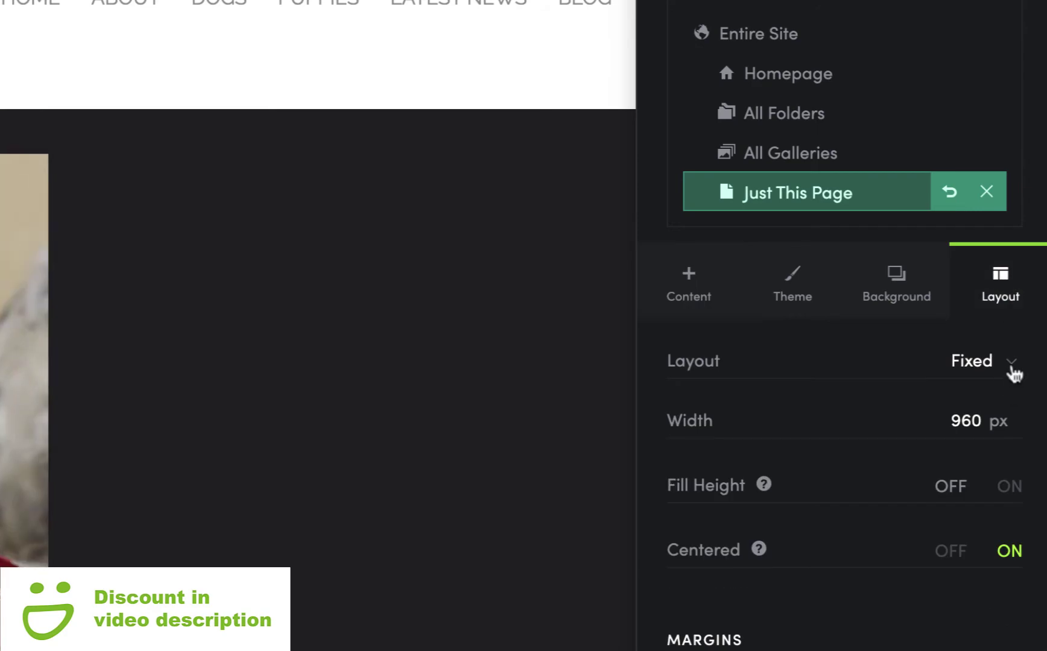
click(1014, 367)
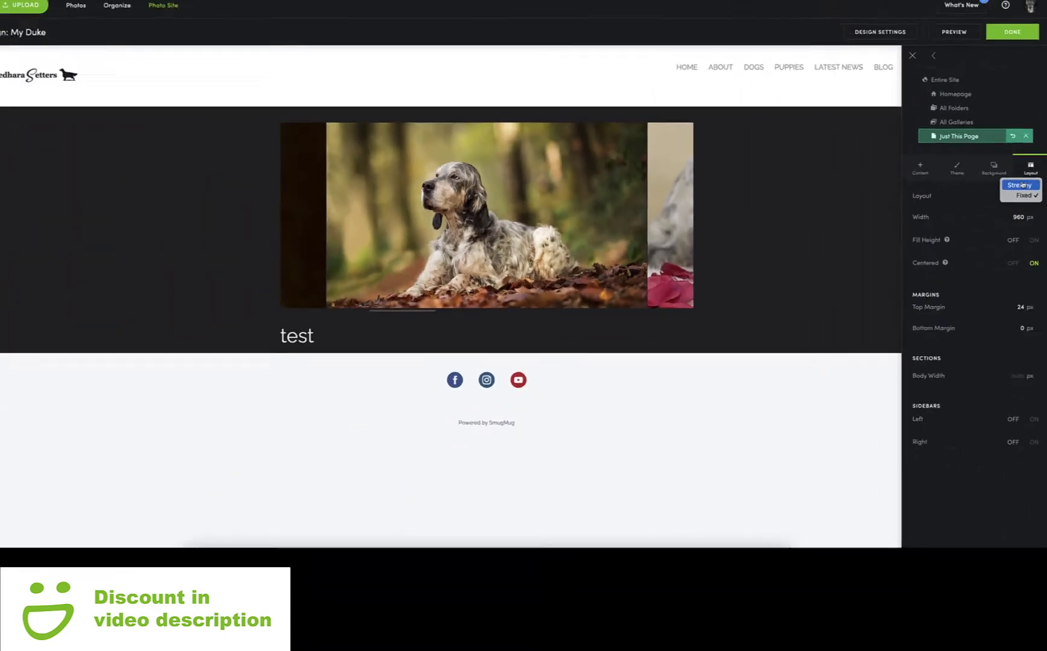
click(975, 341)
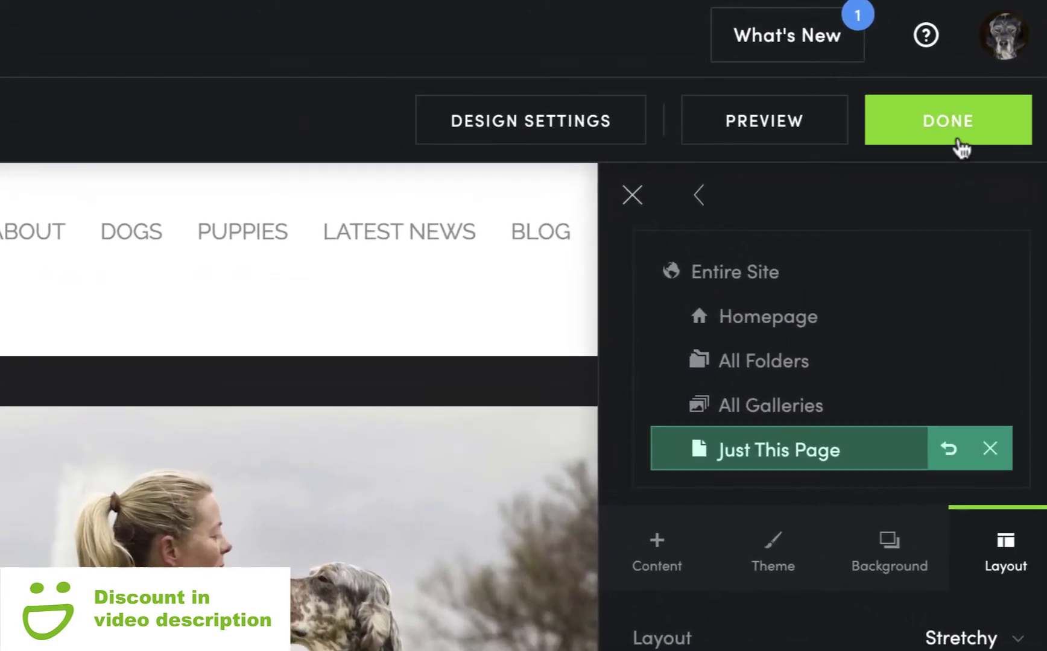
click(976, 95)
click(638, 208)
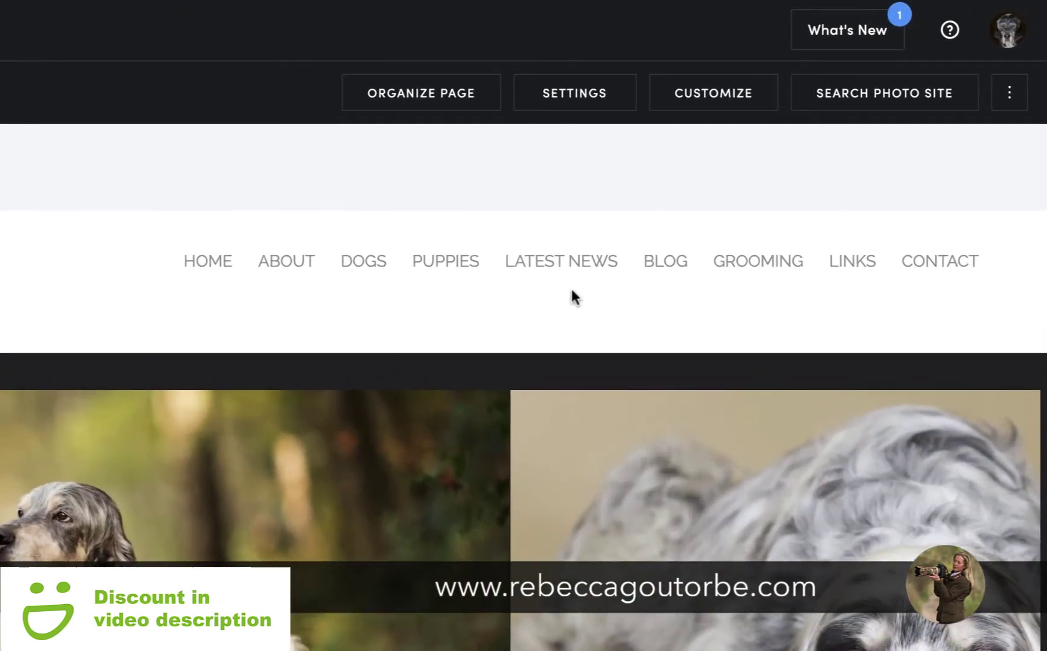
Step: Reopen the page's design customization and add a Text content block beneath the "test" title
click(700, 104)
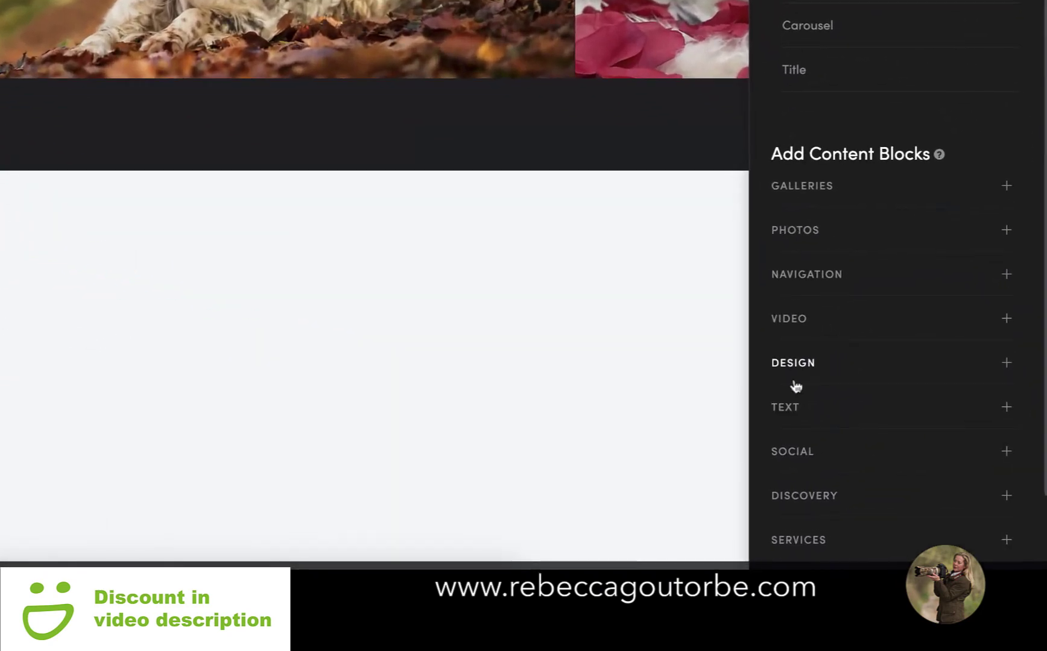
scroll(797, 386, down, 2)
click(794, 337)
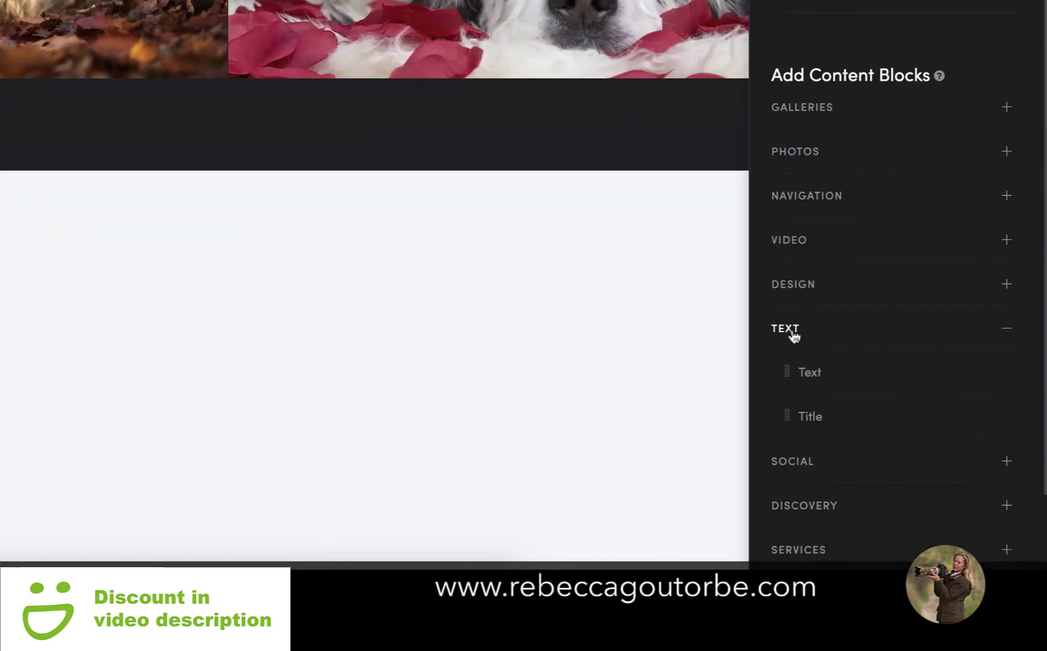
drag(807, 374, 516, 377)
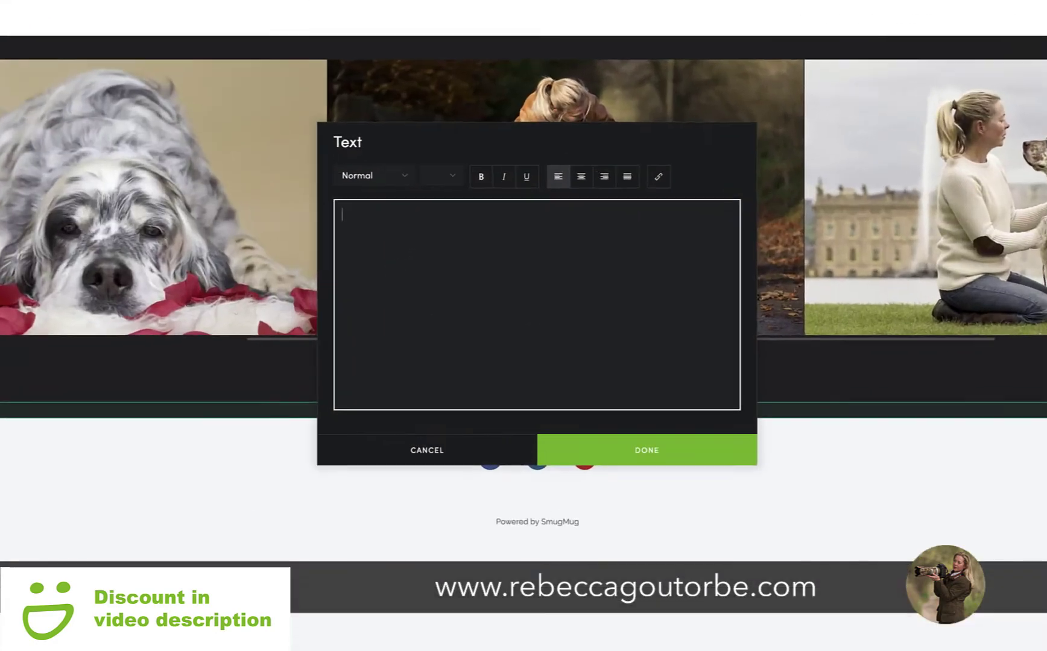
Step: Enter "Redhara Setters" in the text block and format it as Heading - 1
text(Redh)
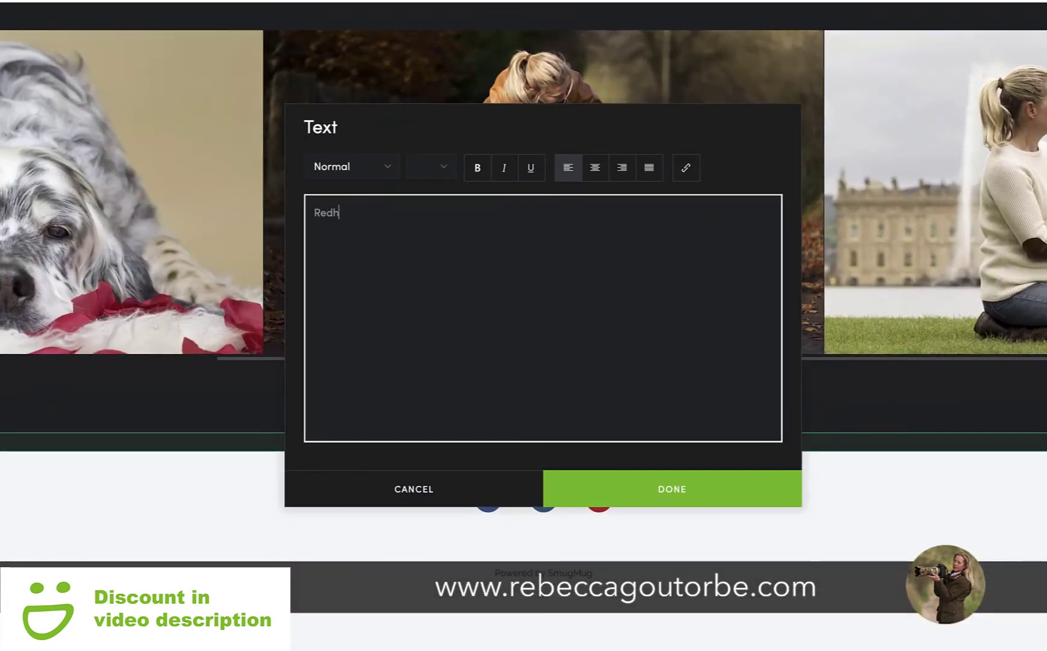
text(ard)
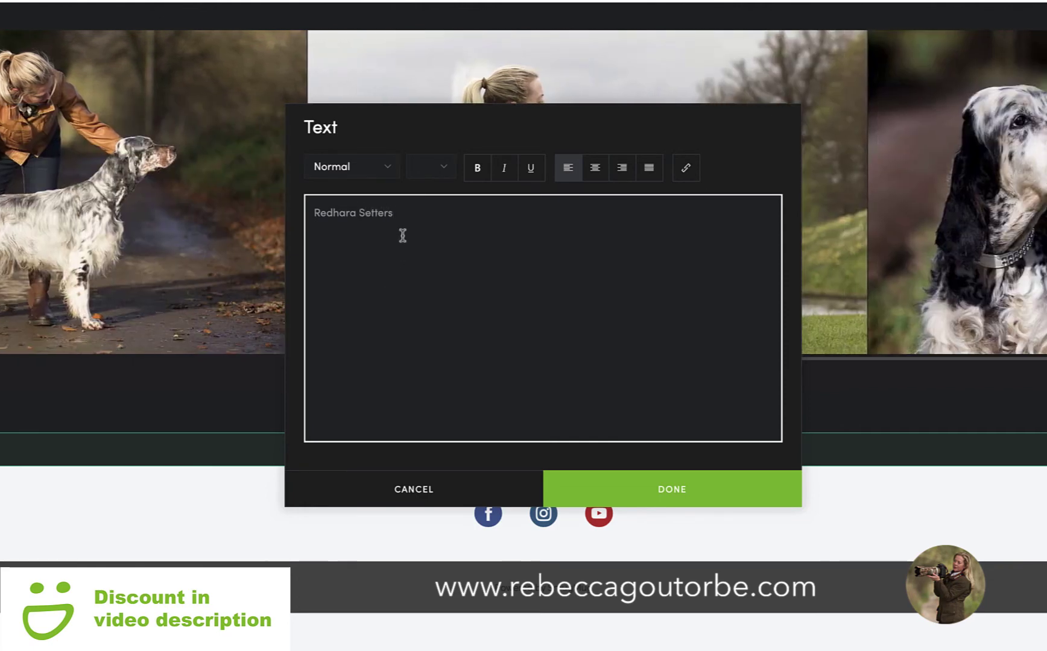
drag(381, 212, 310, 211)
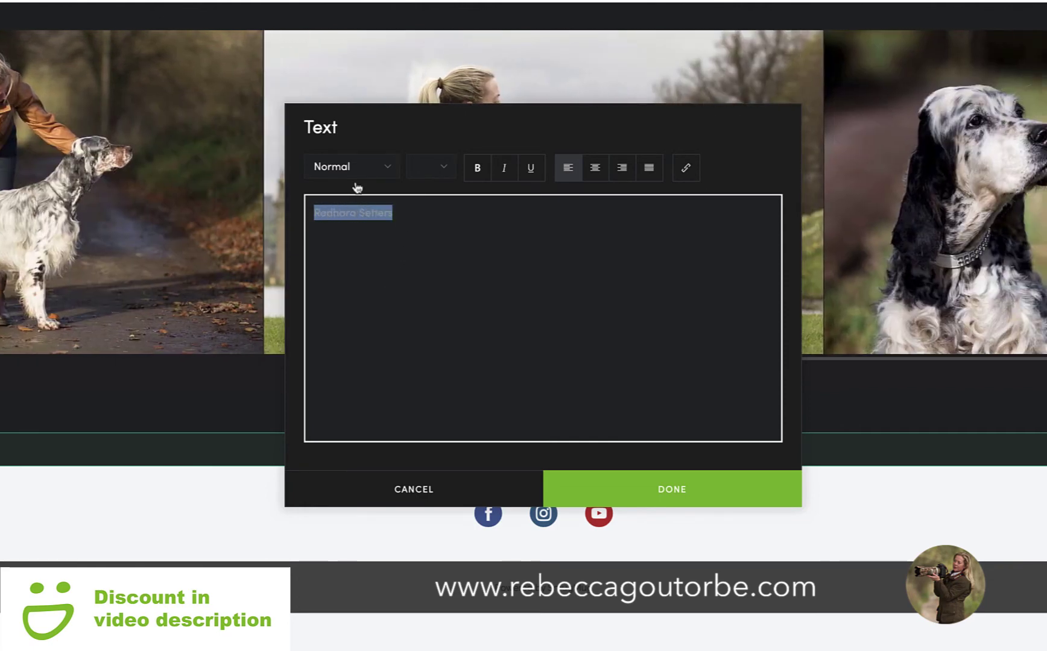
click(392, 170)
click(376, 196)
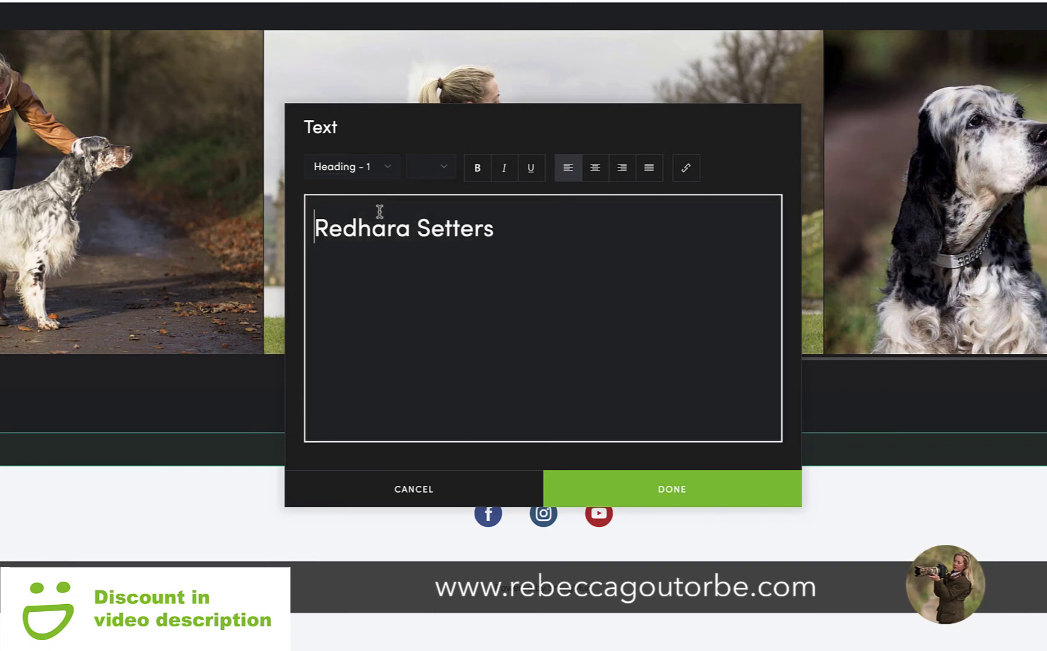
Step: Add the paragraph beginning "The English Setters Redhara Setters are based on the outskirts" twice below the heading and confirm the text block
click(500, 228)
key(Return)
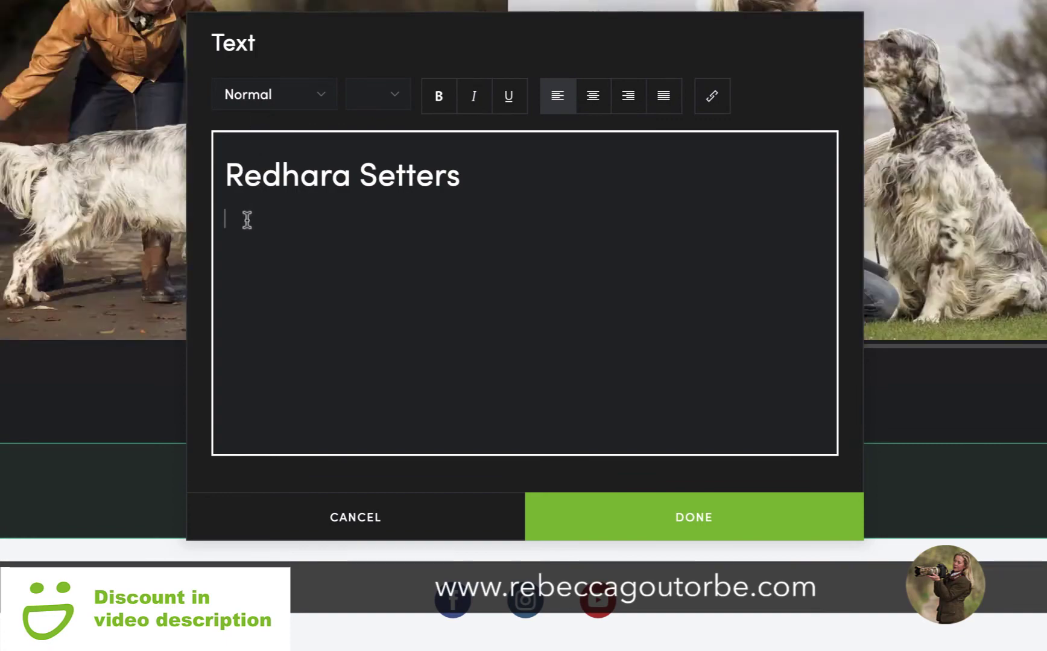
text(The English Setters Redhara Setters are based on the outskirts of the Peak District in Derbyshire. Redhara Setters are a small kennel of English Setters which are bred for the show ring and are family pets owned by Rebecca Goutorbe. English Setter Puppies are occasionally available to permanent loving homes. For the latest news, dog show results and places we visit take a look on the news page. You can also take a look at the dogs blog where you will find a variety of information about English Setters, dogs and other topics related to Redhara Setters. I hope you enjoy looking through the website and learning more about my dogs past and present.)
key(Return)
text(The English Setters Redhara Setters are based on the outskirts of the Peak District in Derbyshire. Redhara Setters are a small kennel of English Setters which are bred for the show ring and are family pets owned by Rebecca Goutorbe. English Setter Puppies are occasionally available to permanent loving homes. For the latest news, dog show results and places we visit take a look on the news page. You can also take a look at the dogs blog where you will find a variety of information about English Setters, dogs and other topics related to Redhara Setters. I hope you enjoy looking through the website and learning more about my dogs past and present.)
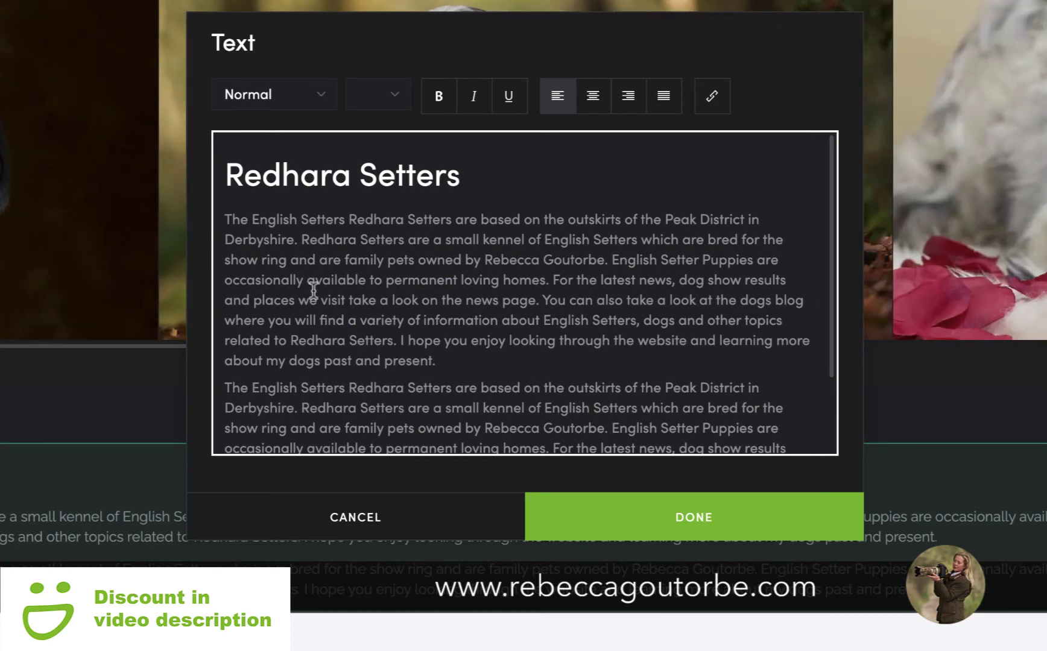
click(567, 517)
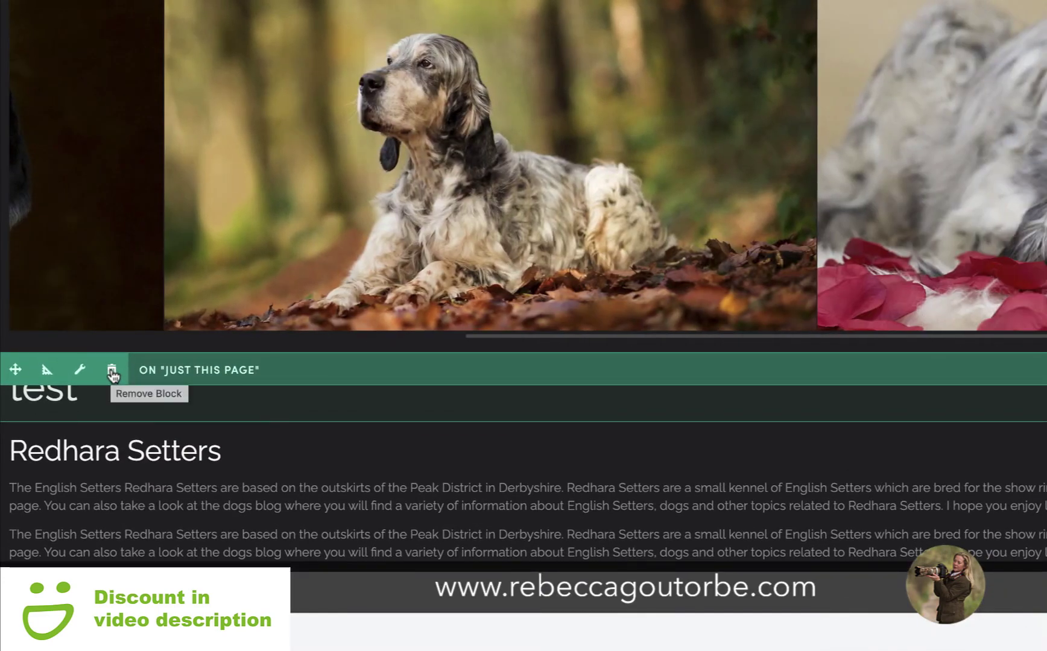
Step: Remove the "test" title block from the page
click(112, 371)
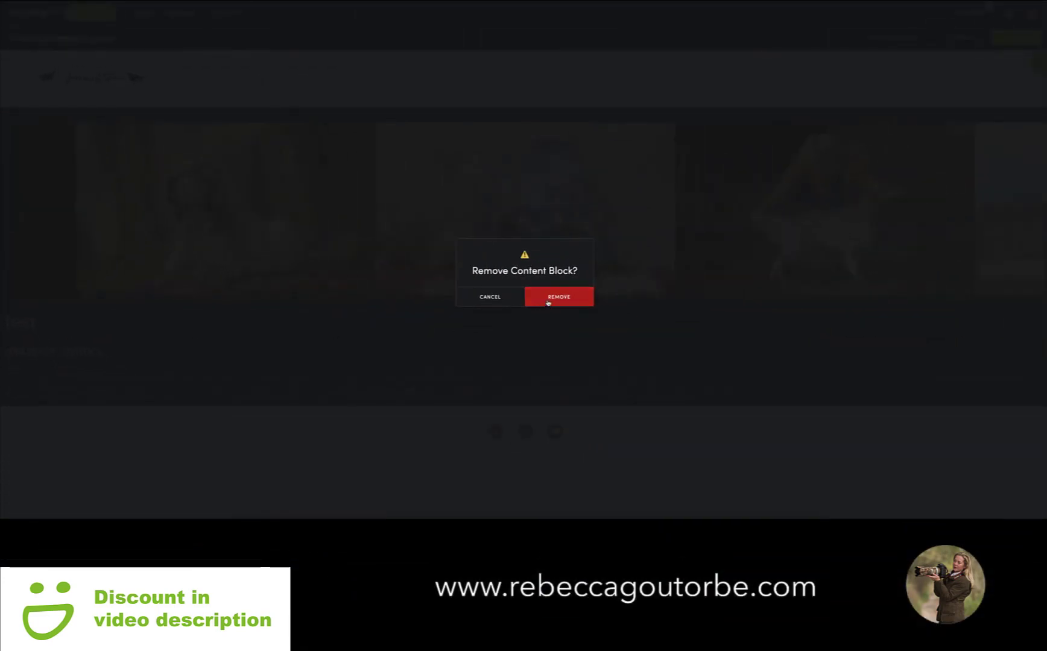
click(549, 299)
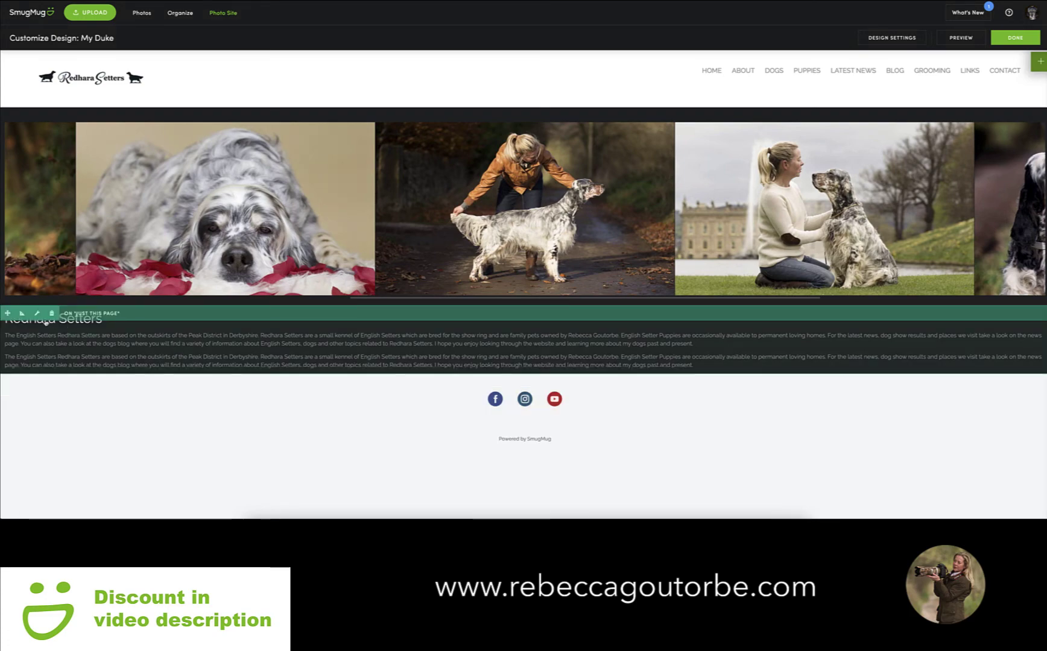
Step: Center-align the heading and both paragraphs in the "Redhara Setters" text block and confirm the text
click(38, 313)
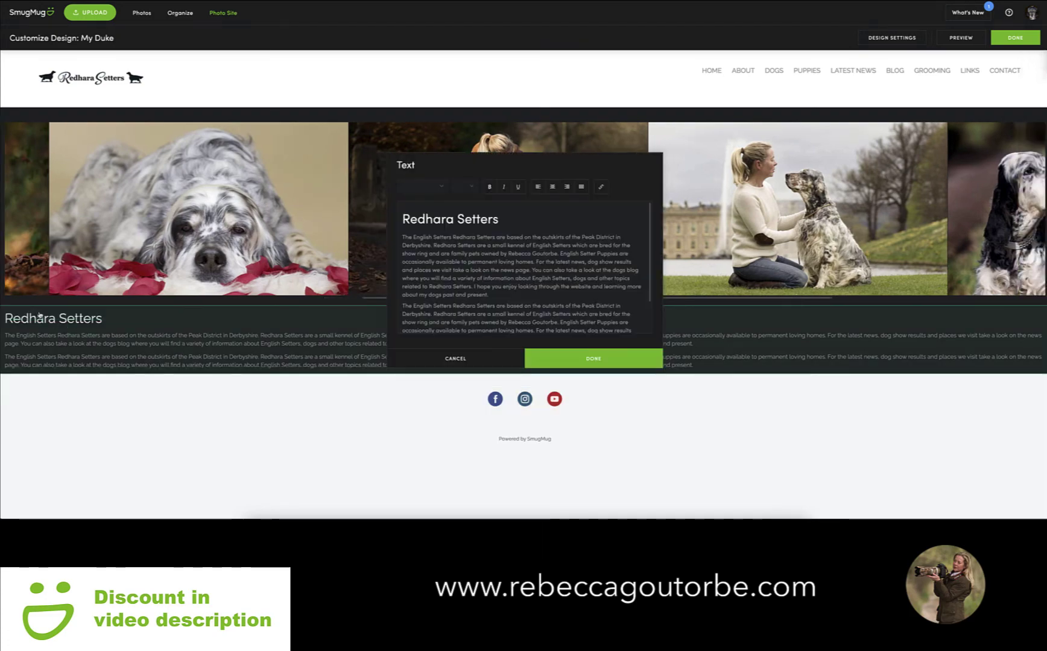
scroll(469, 308, down, 2)
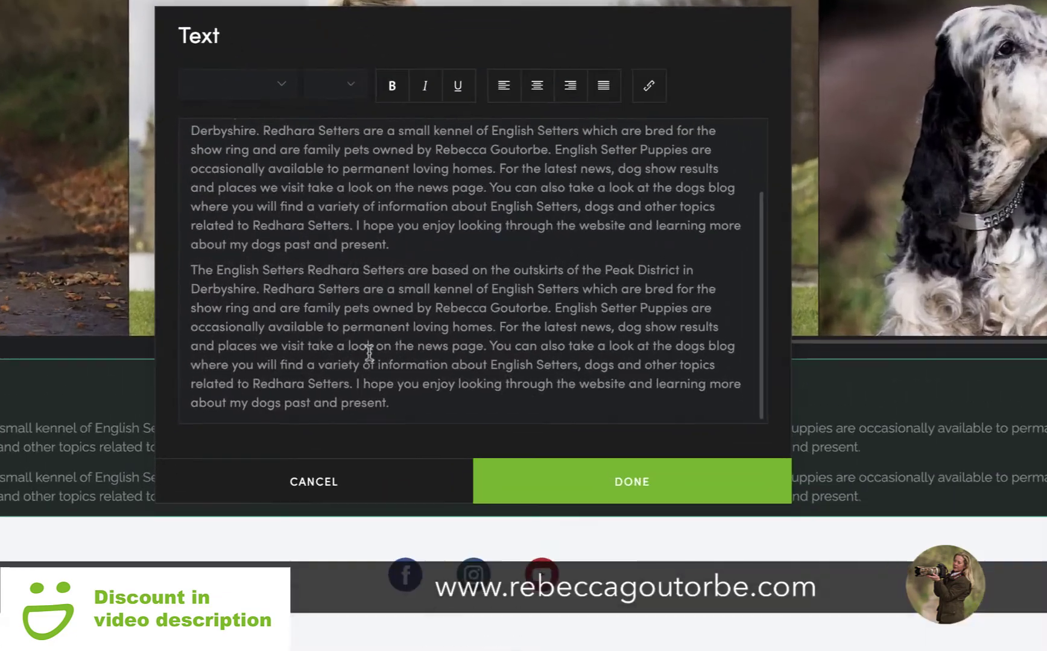
drag(491, 333, 359, 195)
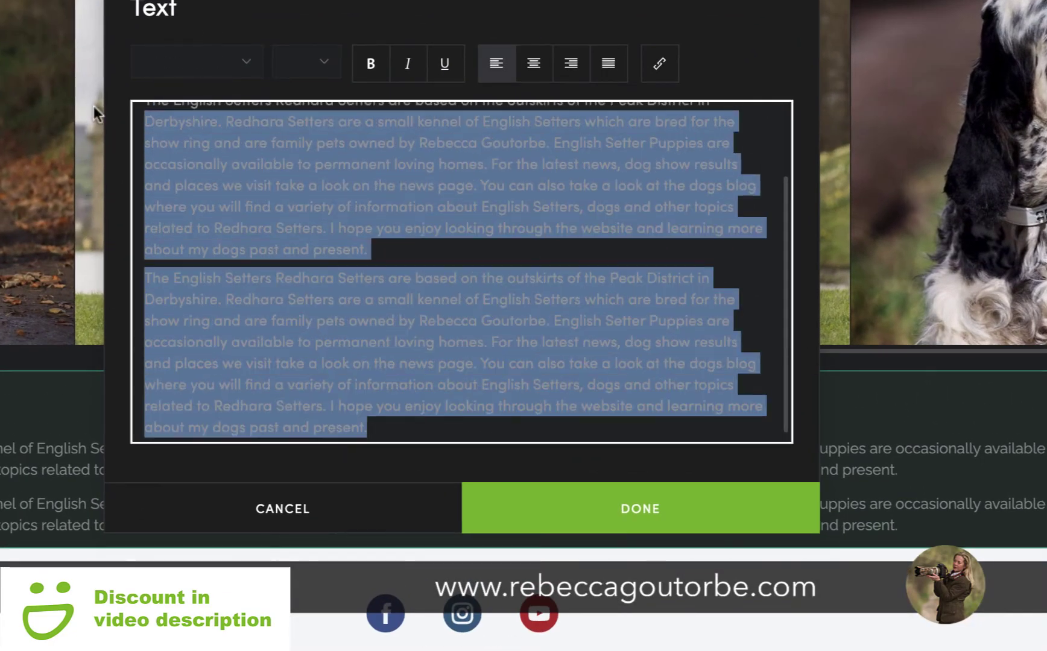
drag(93, 105, 145, 84)
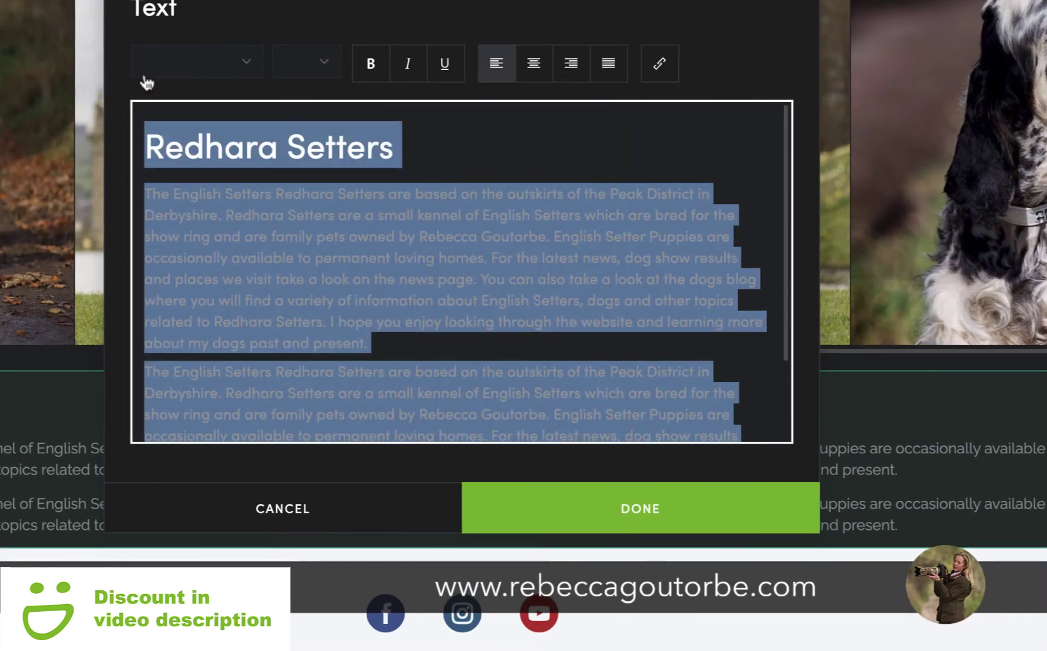
click(534, 68)
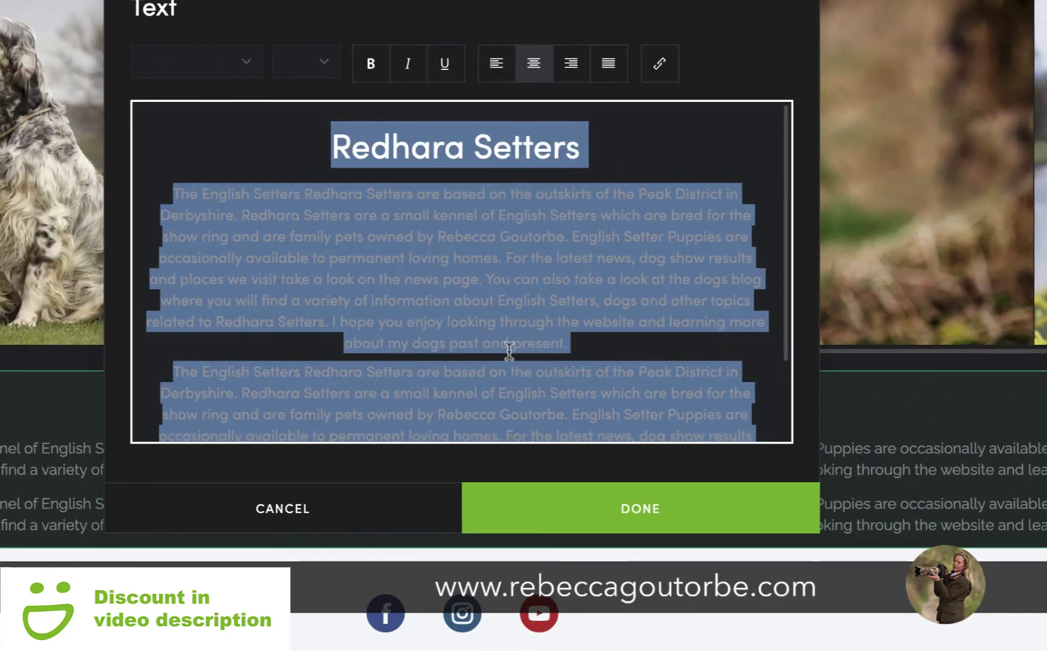
click(573, 500)
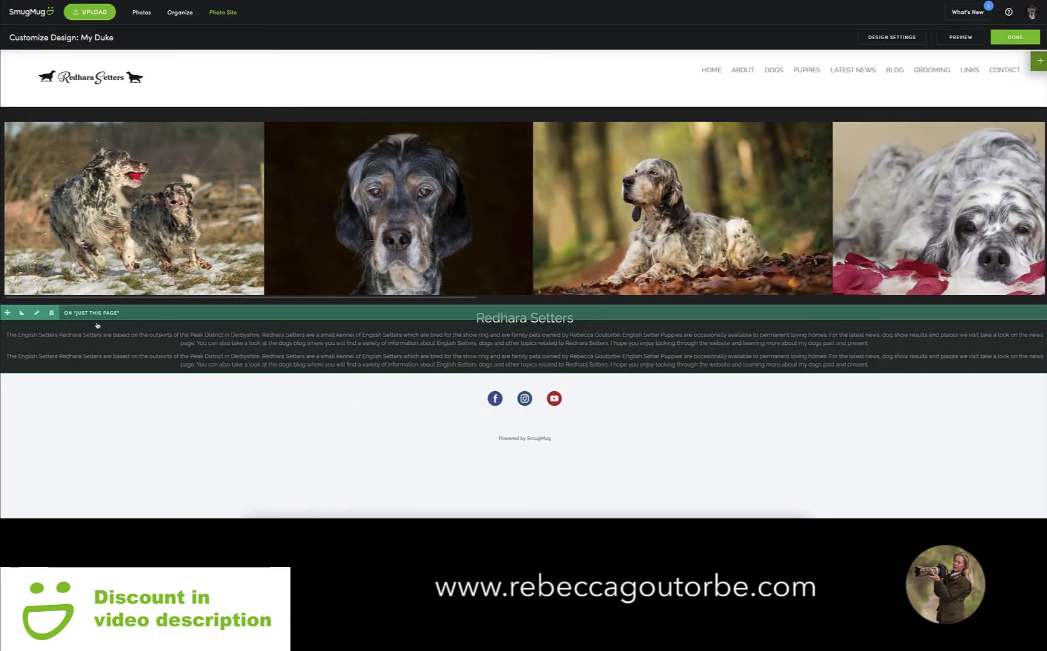
Step: Left-align the heading and both paragraphs of the "Redhara Setters" text block again and confirm
click(37, 313)
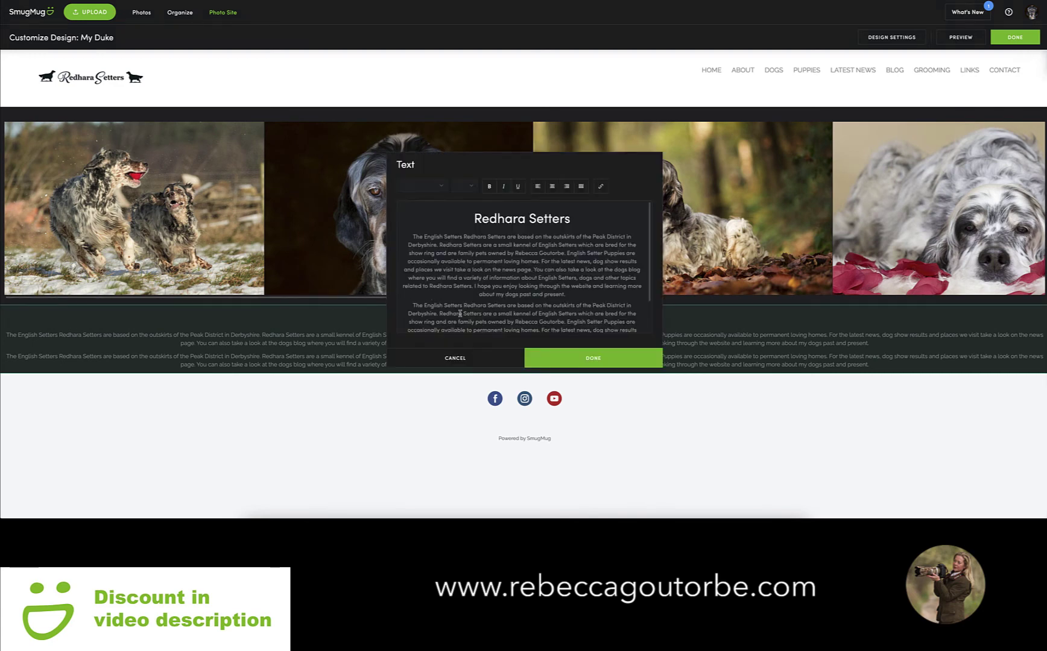
scroll(460, 313, down, 2)
drag(567, 322, 390, 200)
click(537, 187)
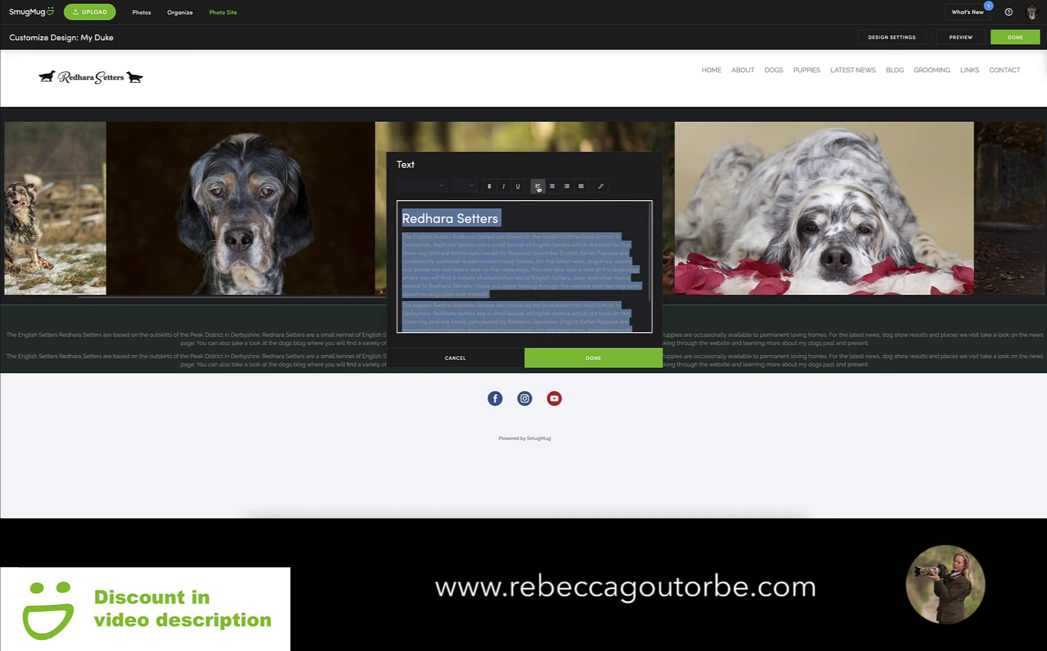
click(544, 355)
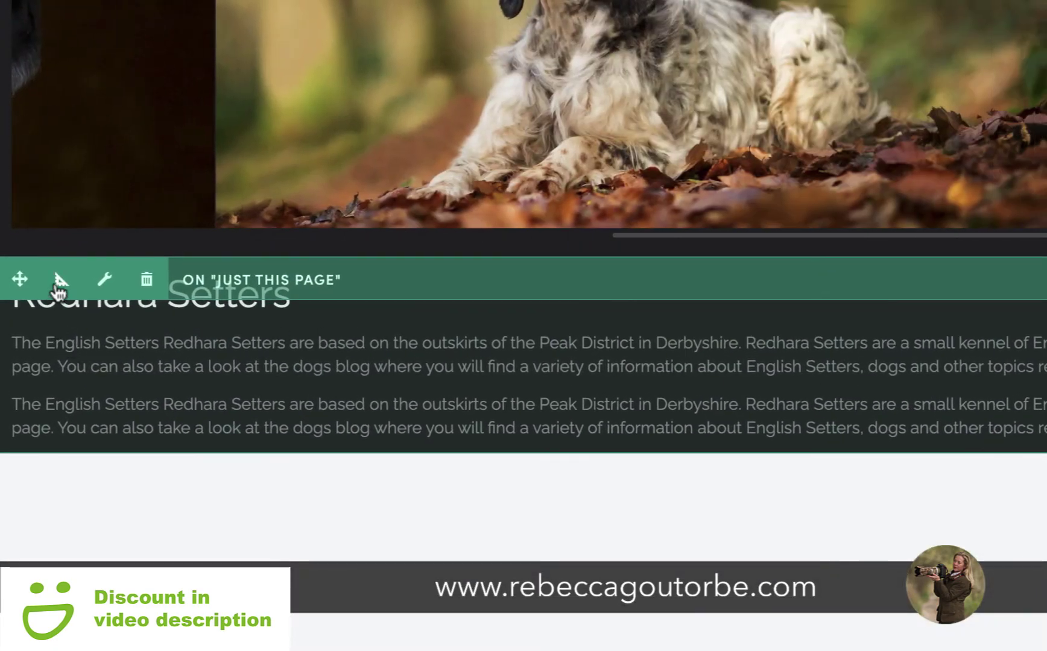
Step: Set the text block's left and right margins to 96 px and confirm the dimensions
click(62, 288)
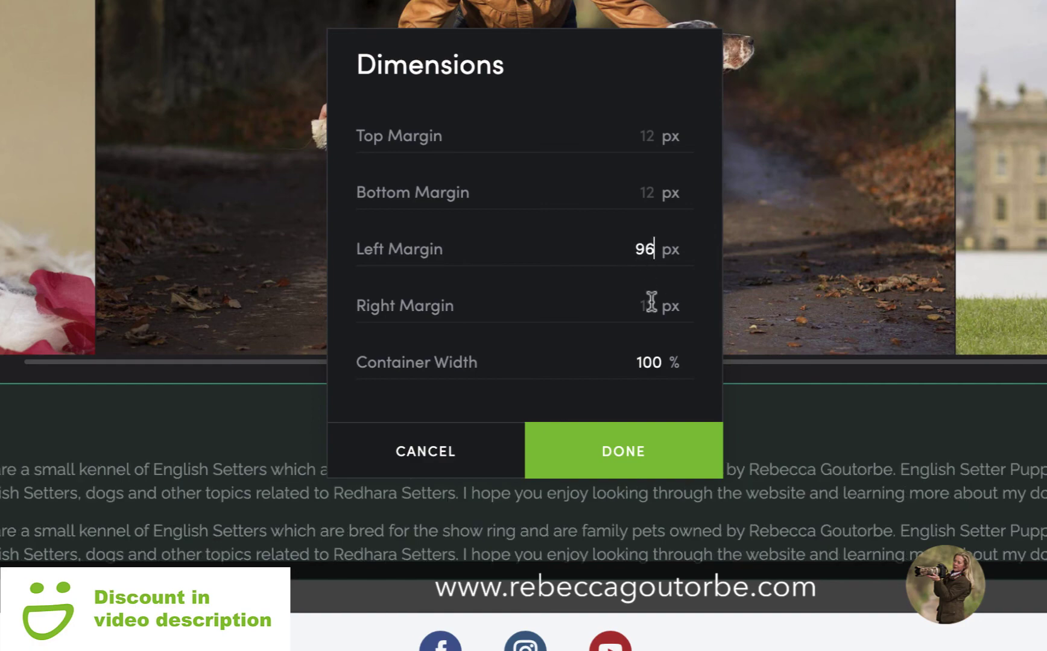
text(96)
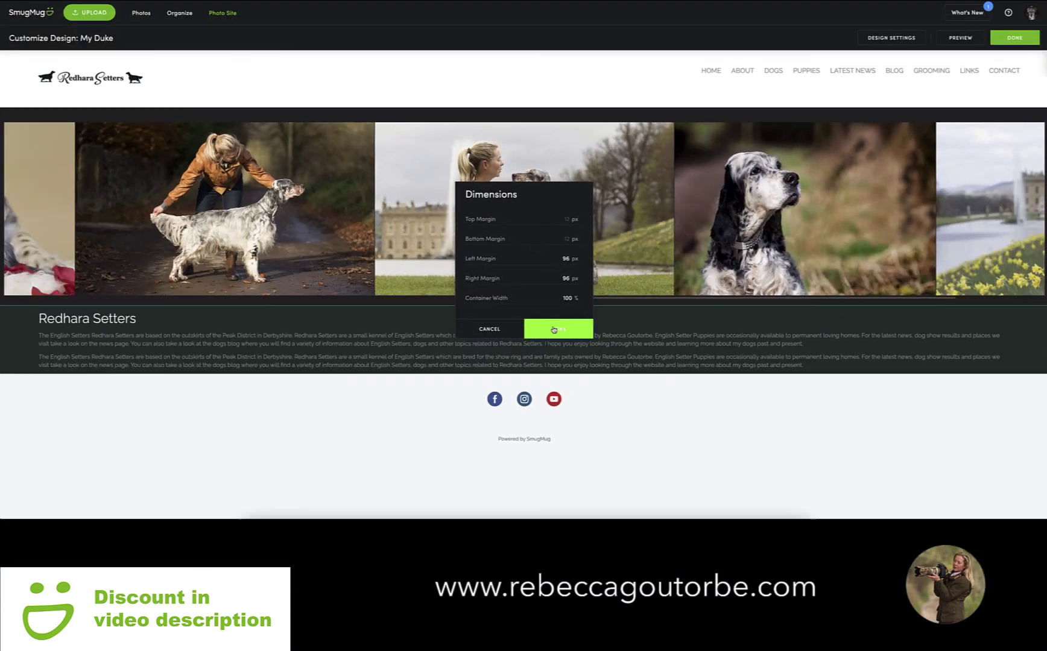
click(554, 329)
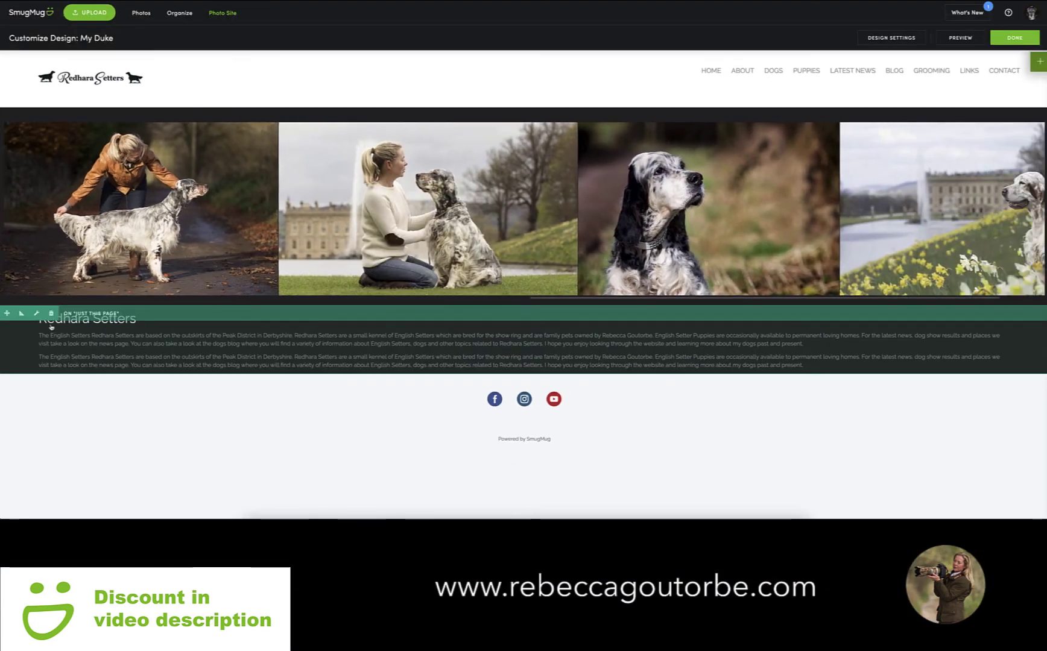
Step: Center only the "Redhara Setters" heading in the text block and confirm the text
click(37, 314)
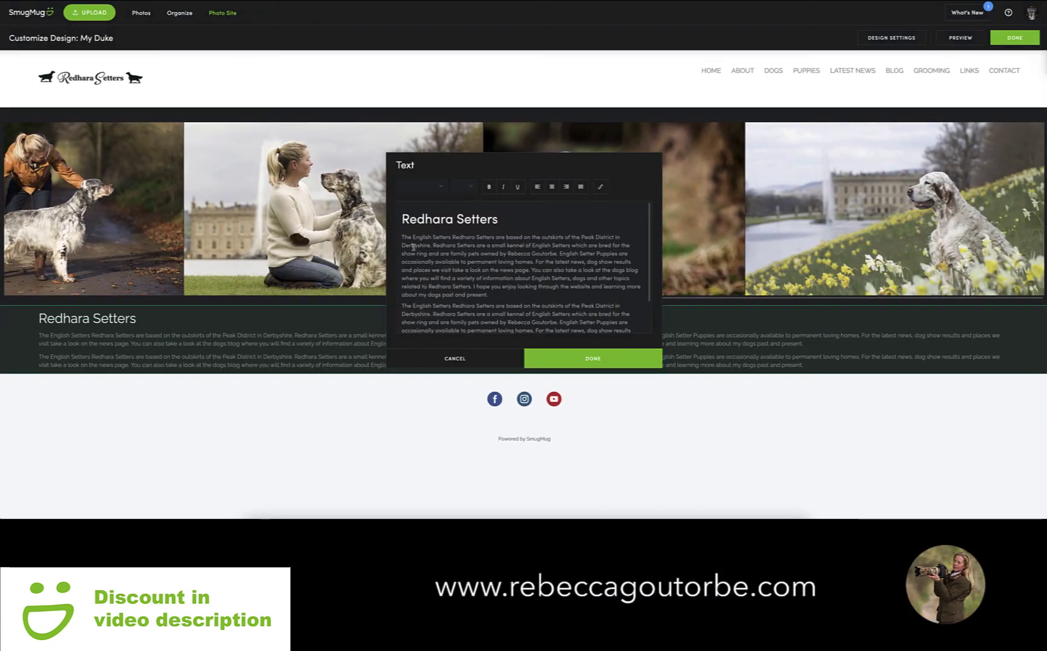
drag(500, 220, 400, 222)
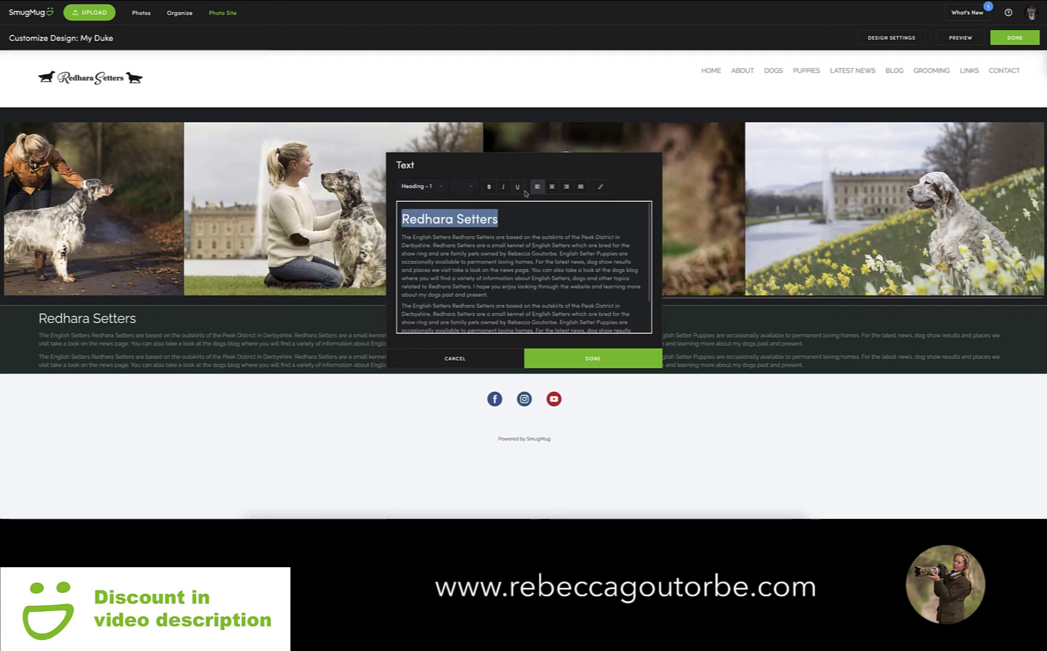
click(551, 186)
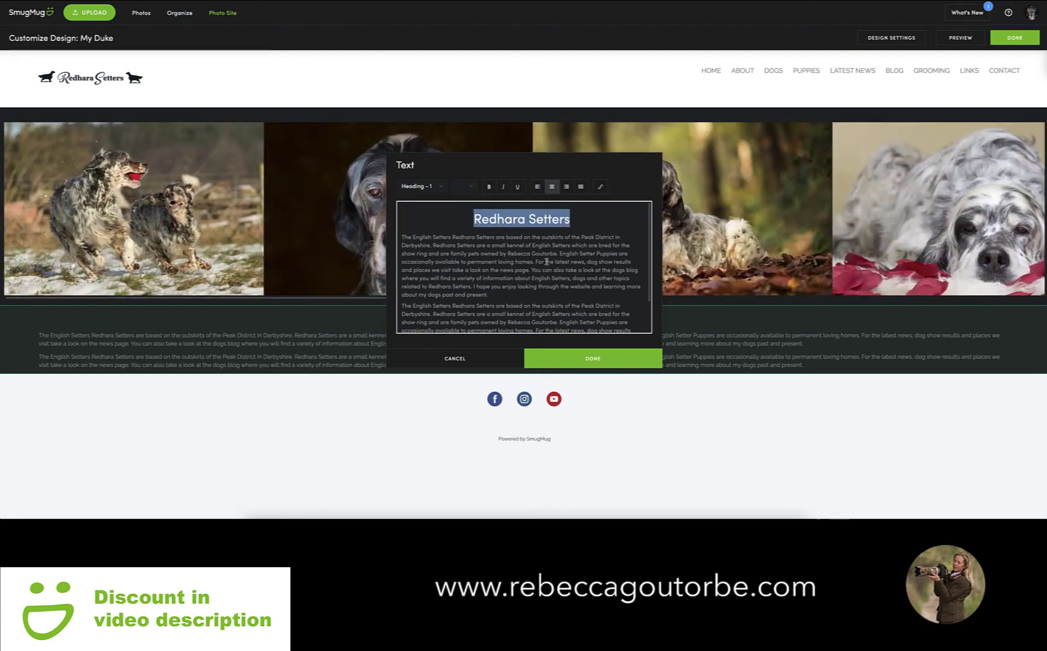
click(561, 355)
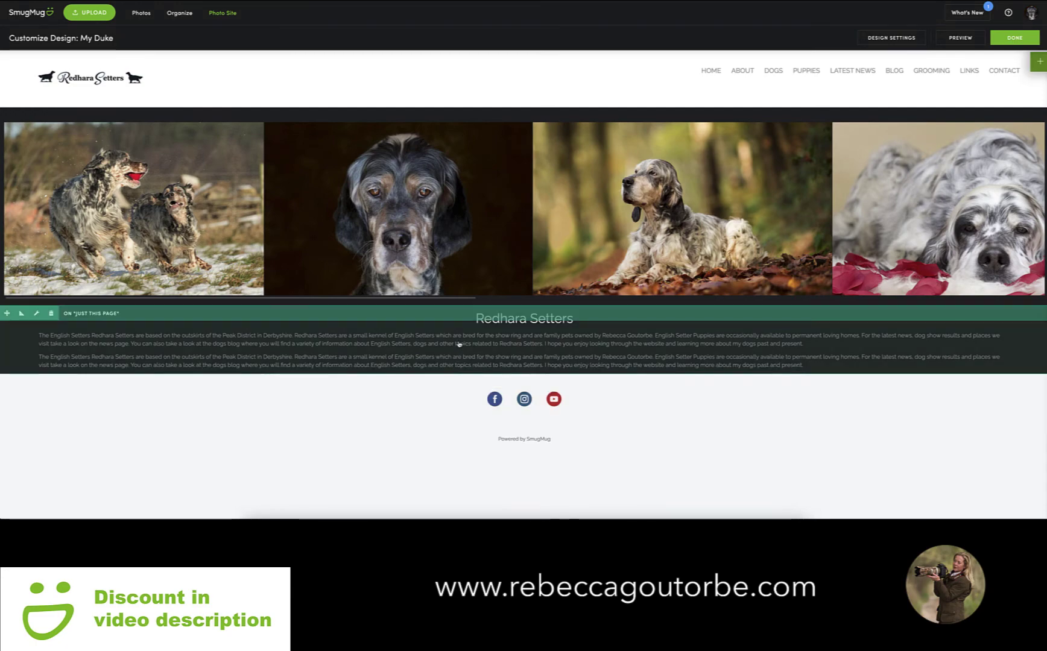
Step: Set the text block's top and bottom margins to 48 px
click(22, 315)
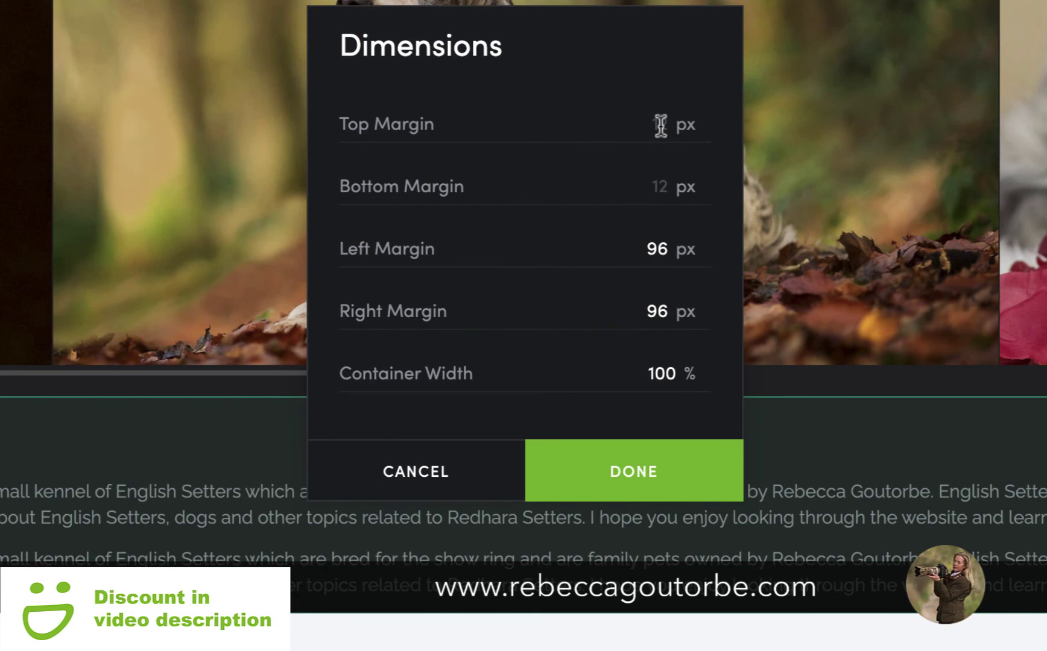
text(48)
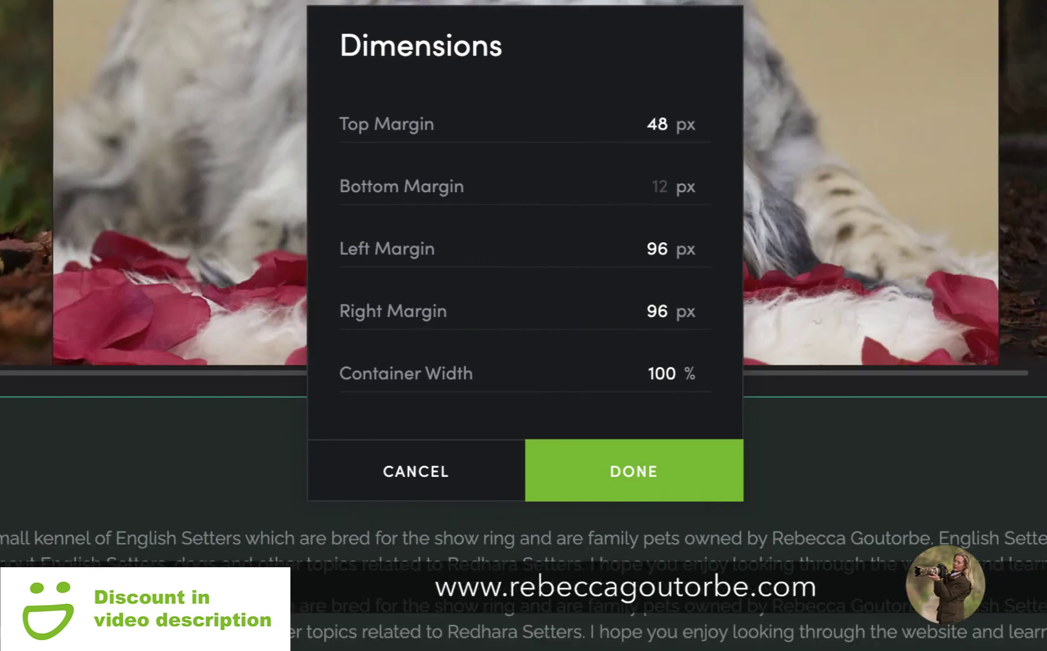
click(662, 185)
text(48)
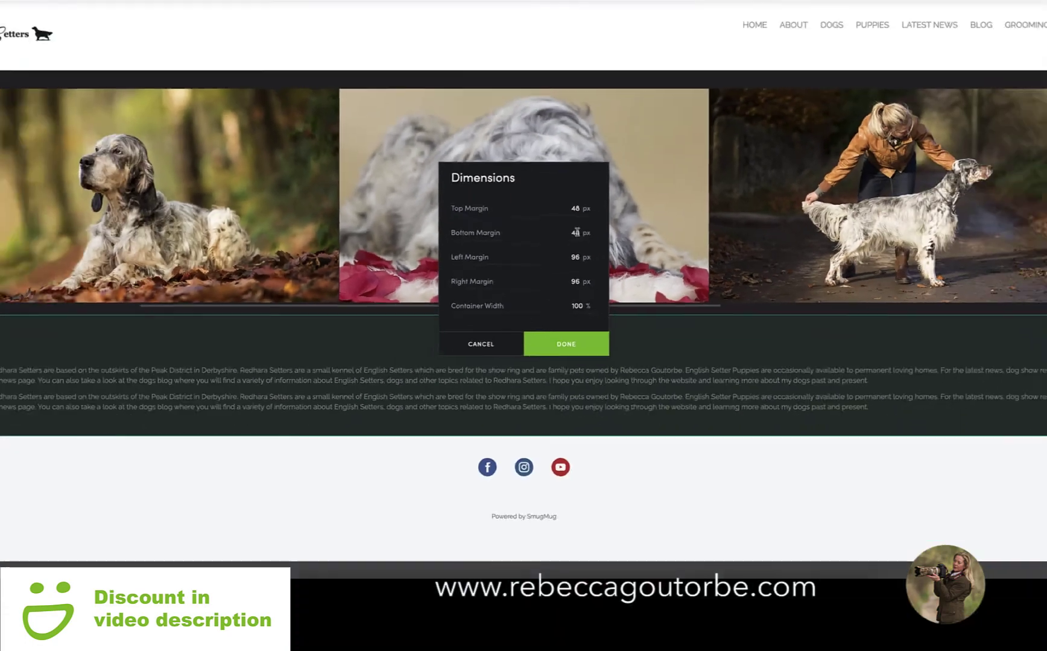
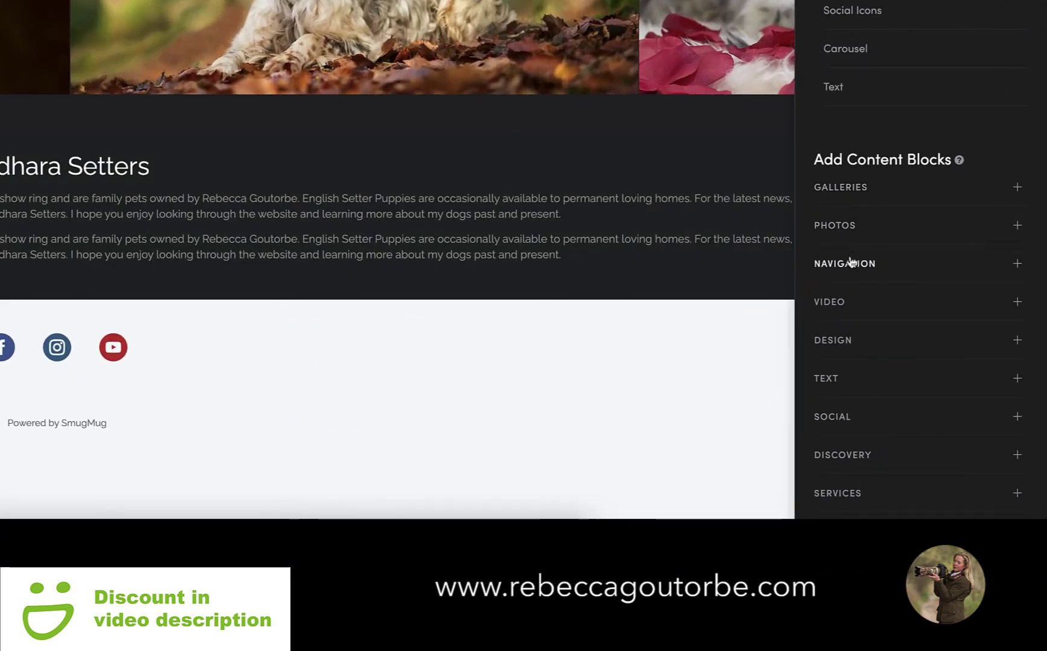
Step: Add a Button content block beneath the text block and label it "CONTACT"
click(851, 264)
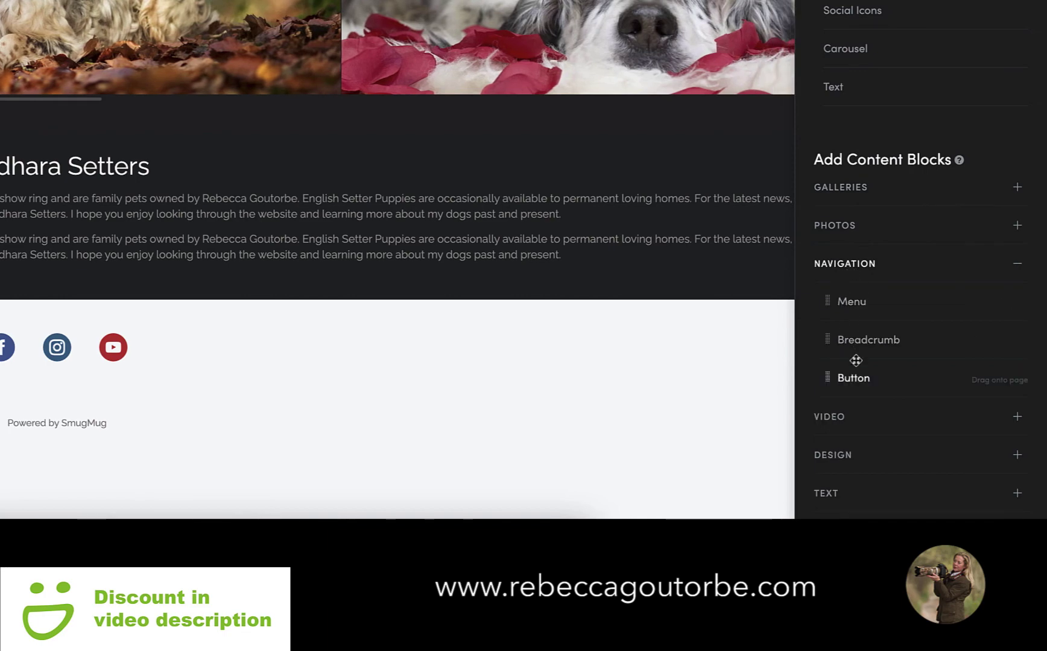
drag(836, 376, 545, 422)
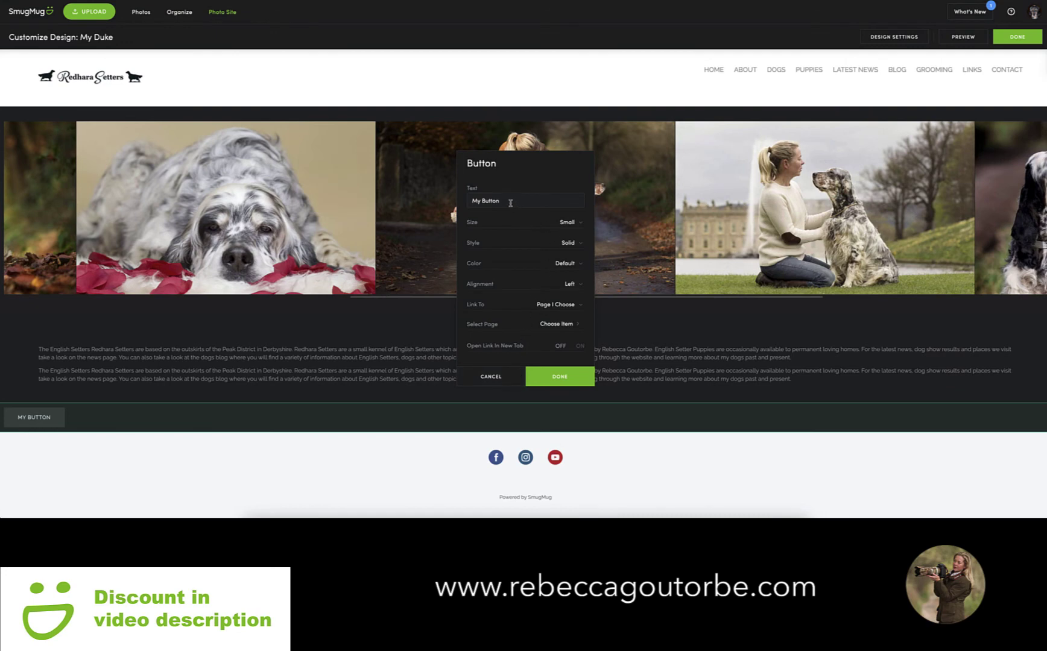
drag(511, 203, 469, 200)
key(BackSpace)
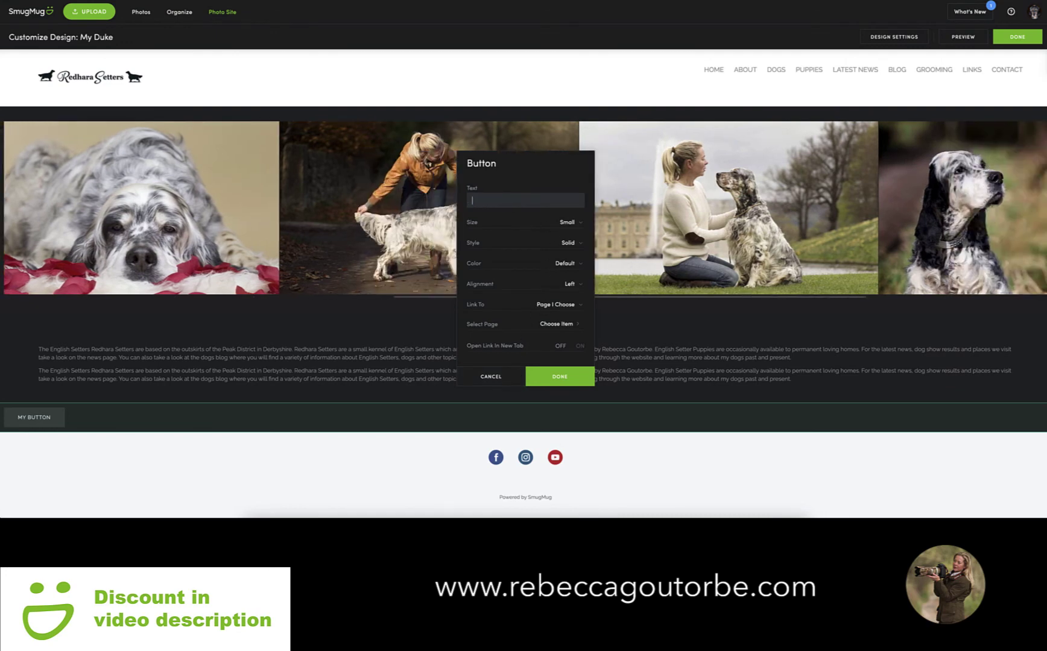
text(co)
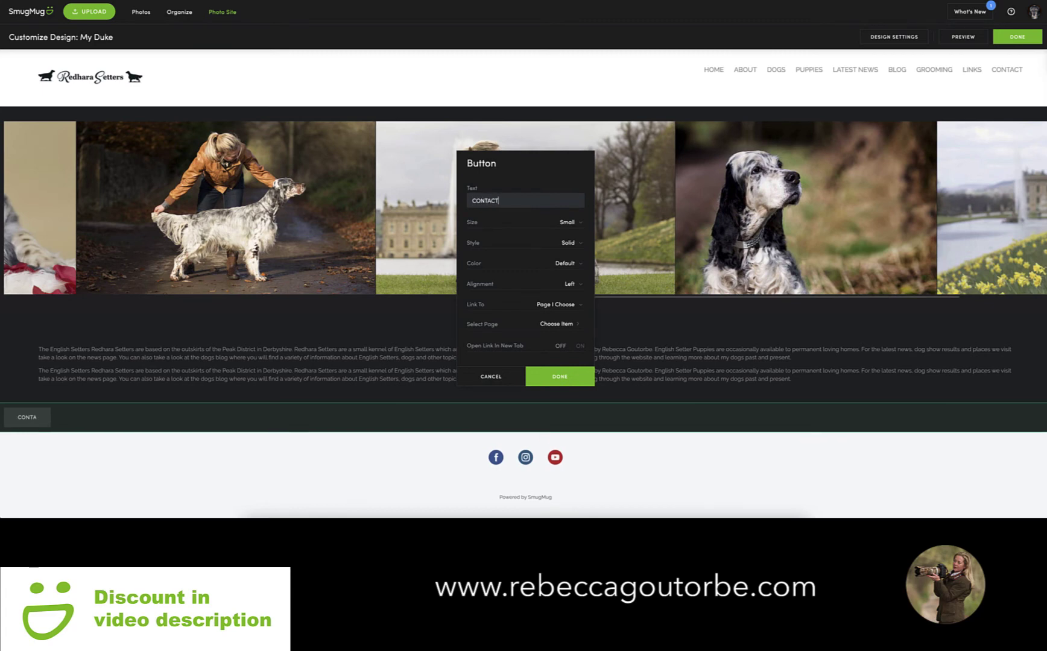
Step: Set the CONTACT button's size to Large and its alignment to Center
click(568, 222)
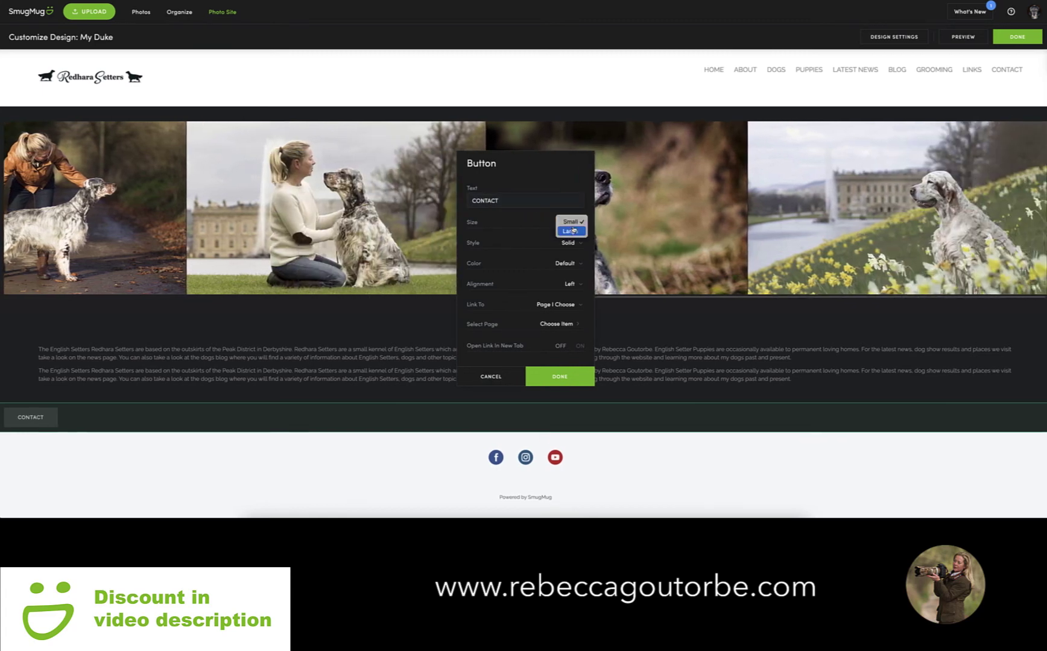
click(570, 231)
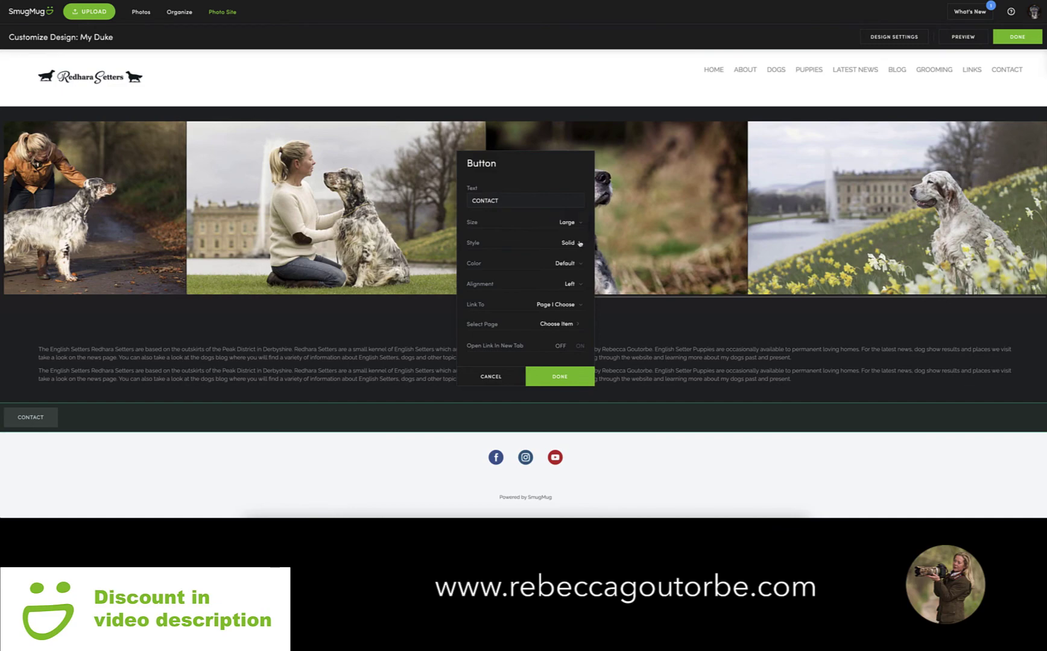
click(579, 242)
click(576, 243)
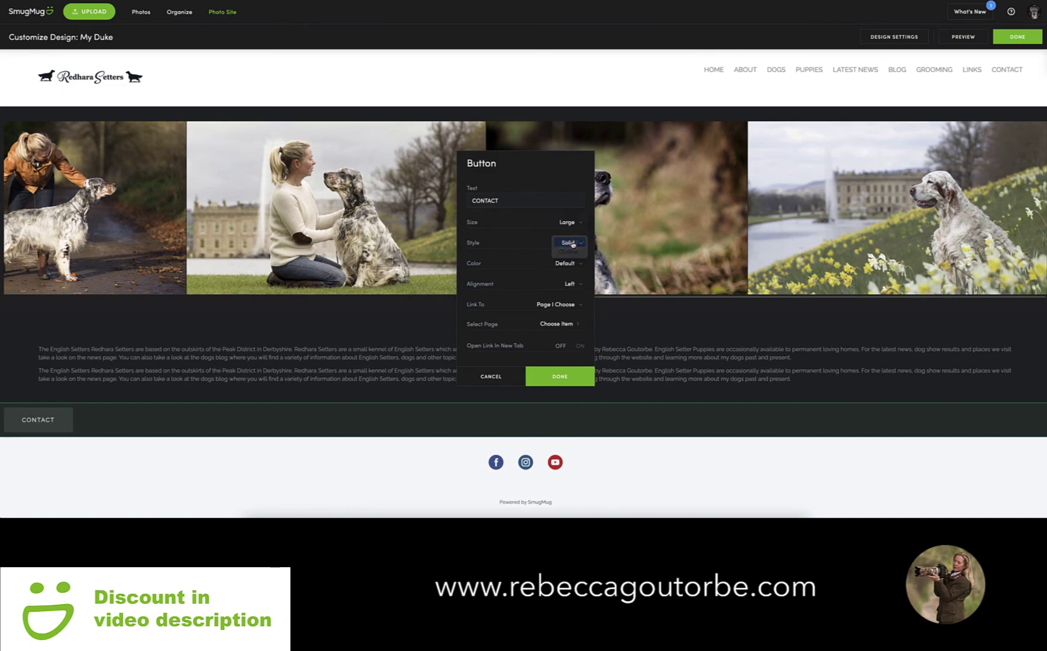
click(581, 286)
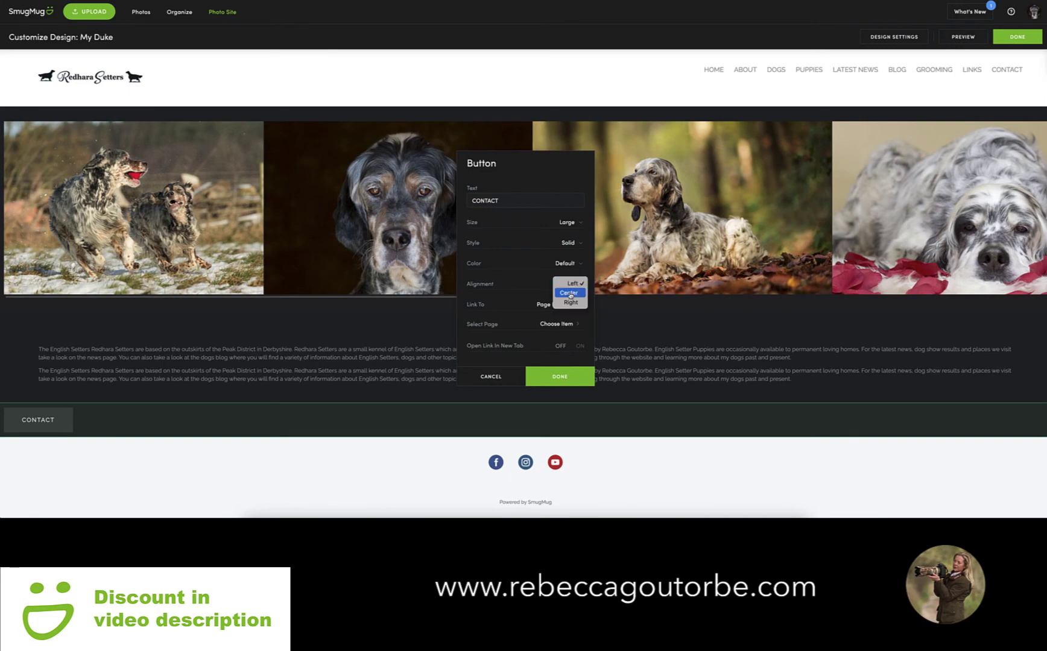
click(569, 295)
Step: Give the CONTACT button the Outline style and set both its color and its text color to Accent
drag(550, 163, 614, 200)
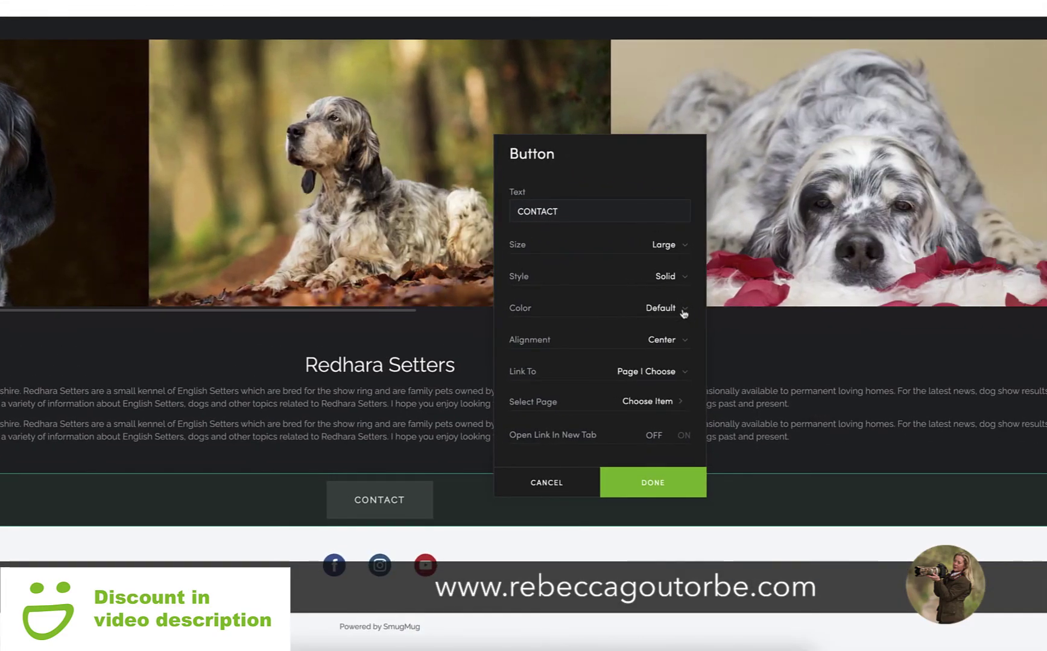
click(685, 278)
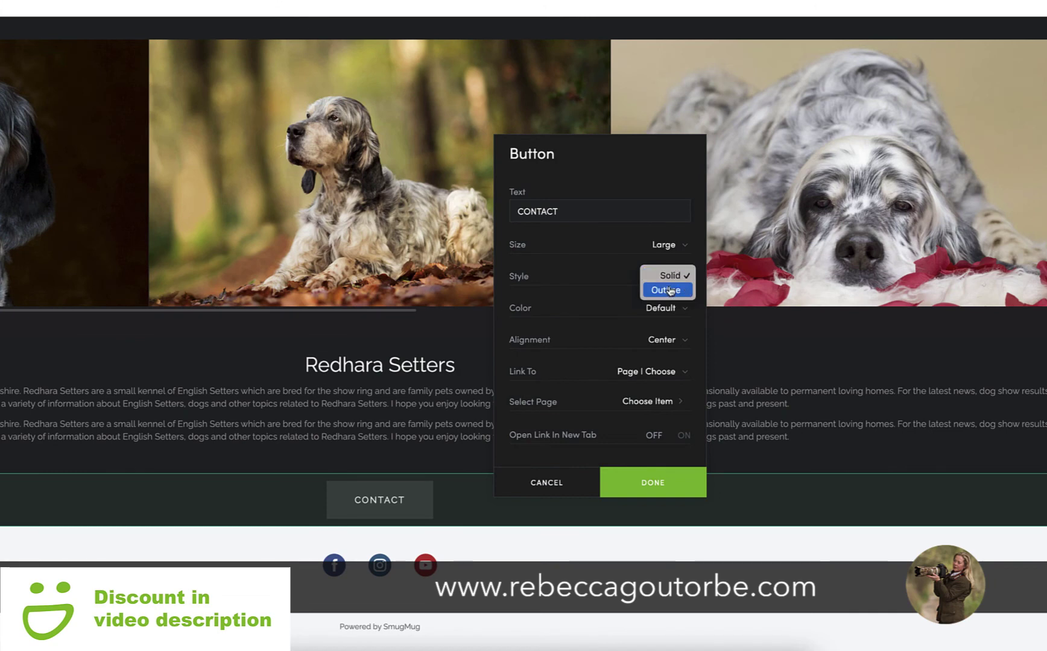
click(668, 290)
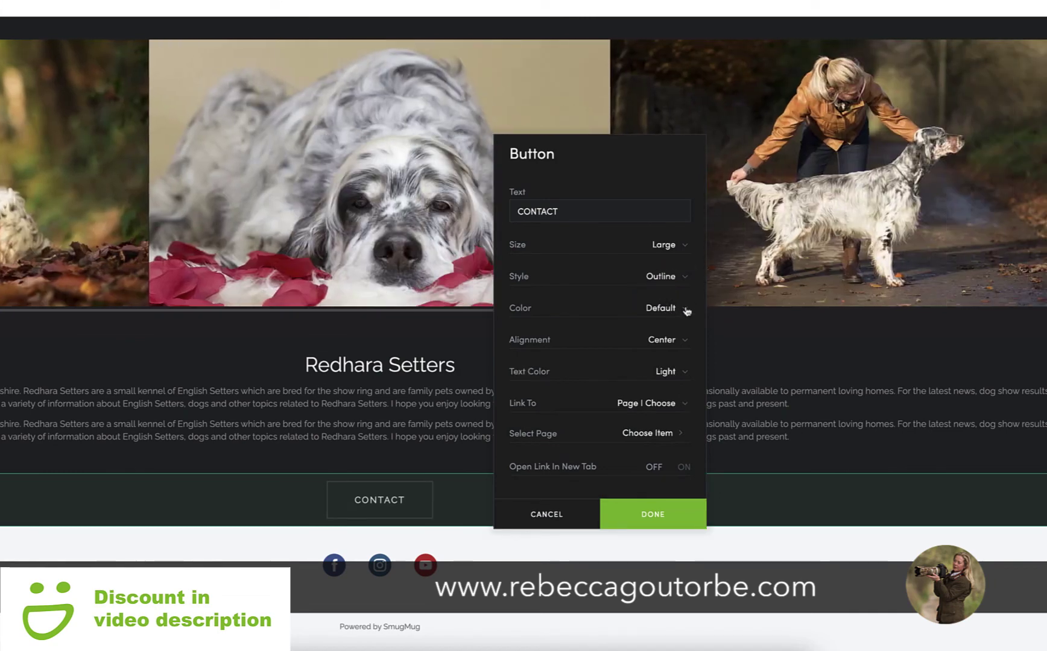
click(684, 309)
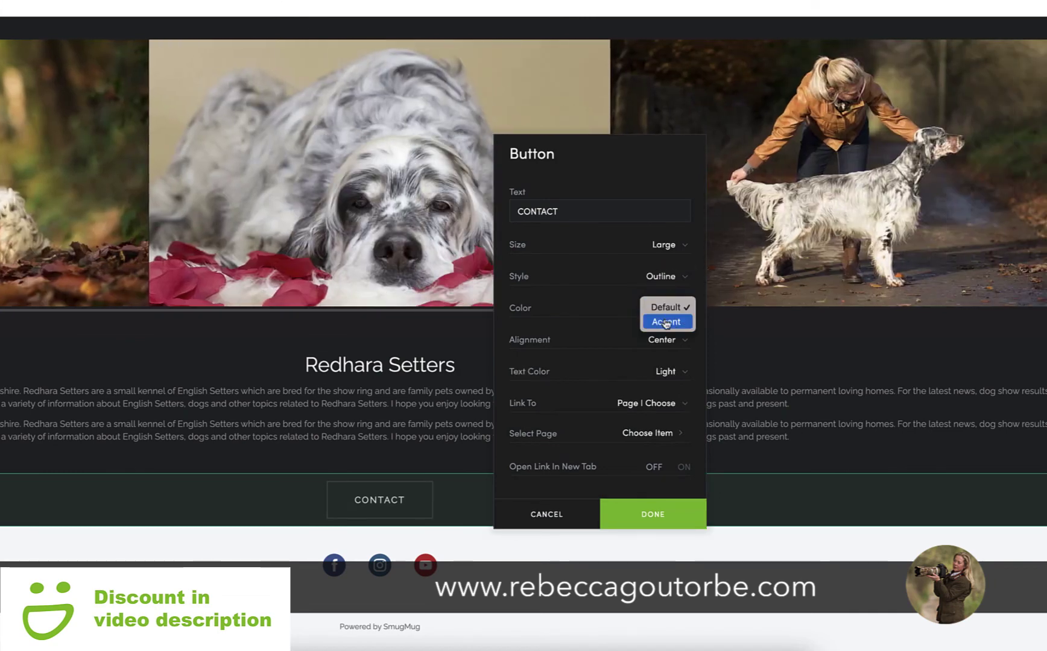
click(666, 323)
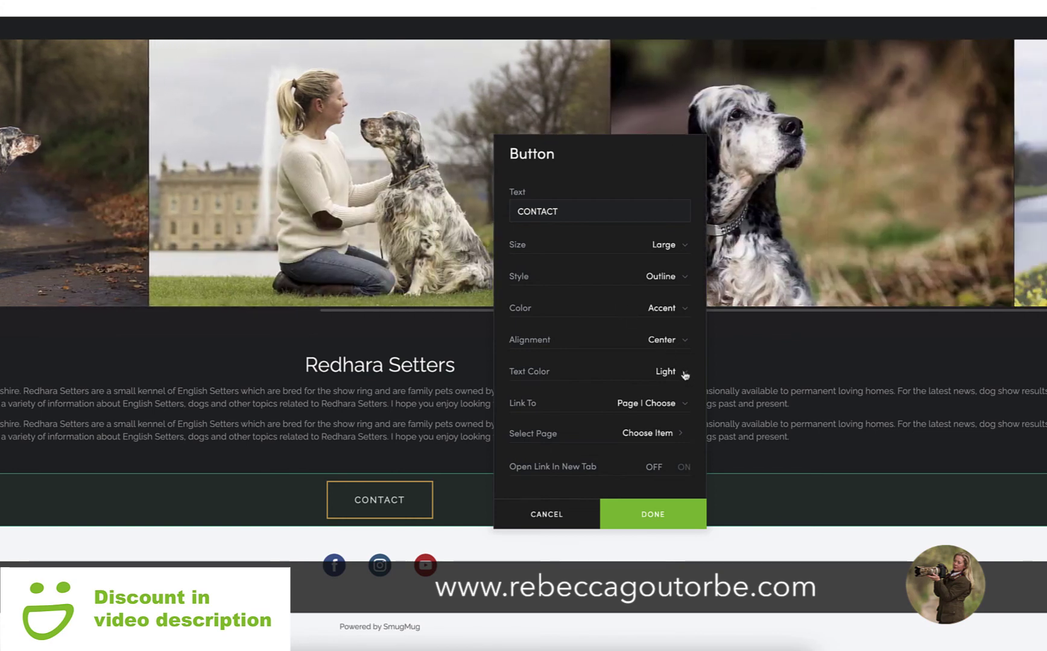
click(685, 375)
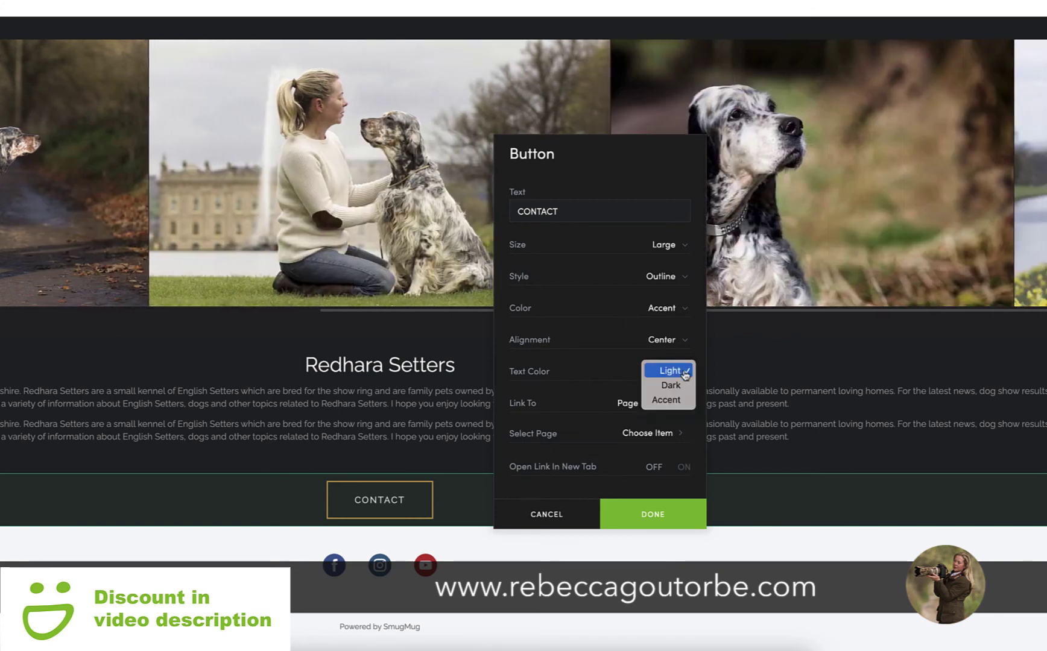
click(666, 400)
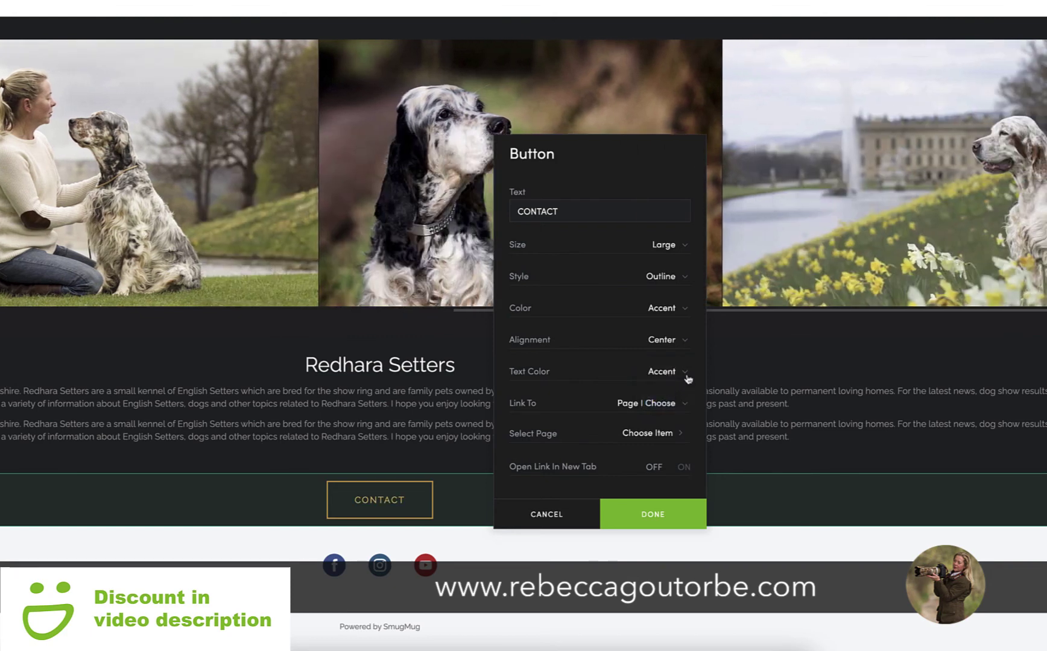
Step: Set the CONTACT button's text color to Light, link it to Contact Form, and apply the button settings
click(686, 377)
click(674, 345)
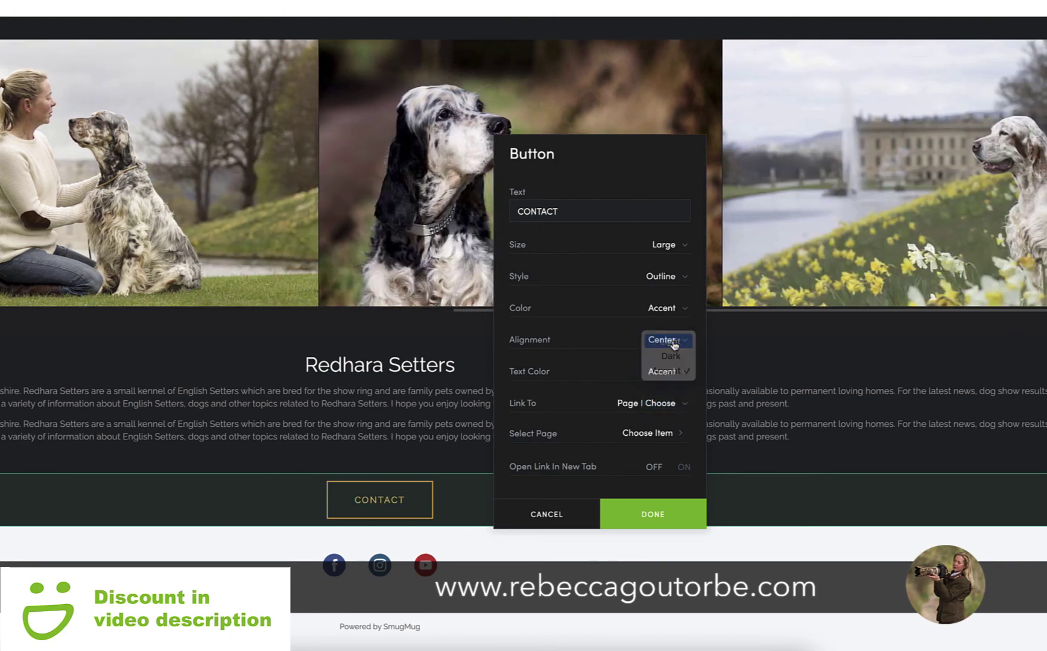
click(645, 403)
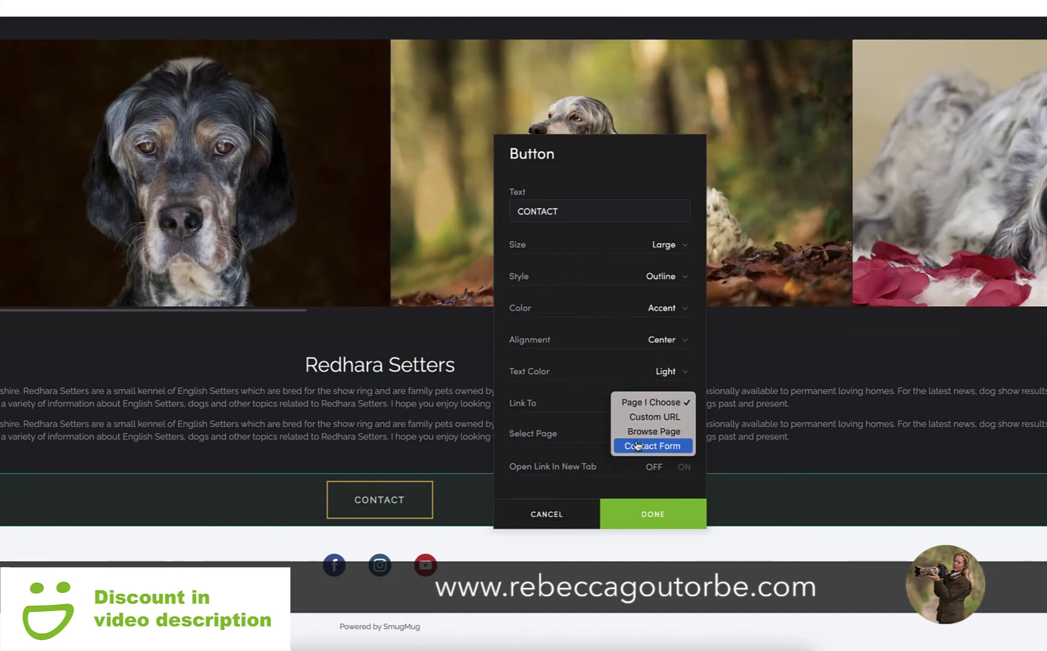
click(646, 447)
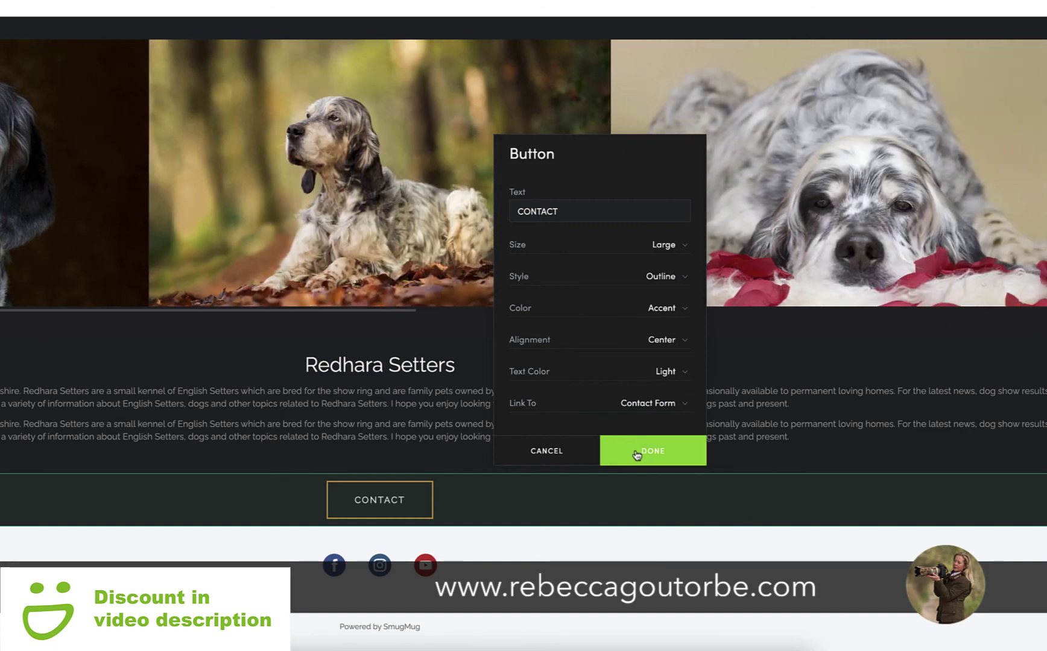
click(637, 455)
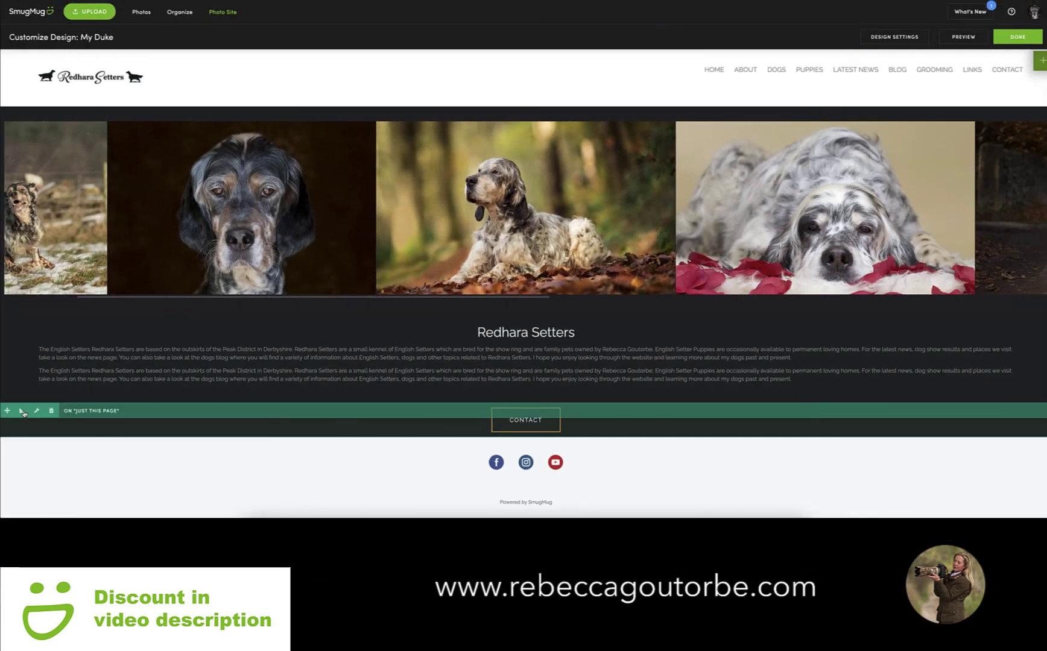
Step: Increase the bottom margin of the CONTACT button block and preview the page
click(22, 411)
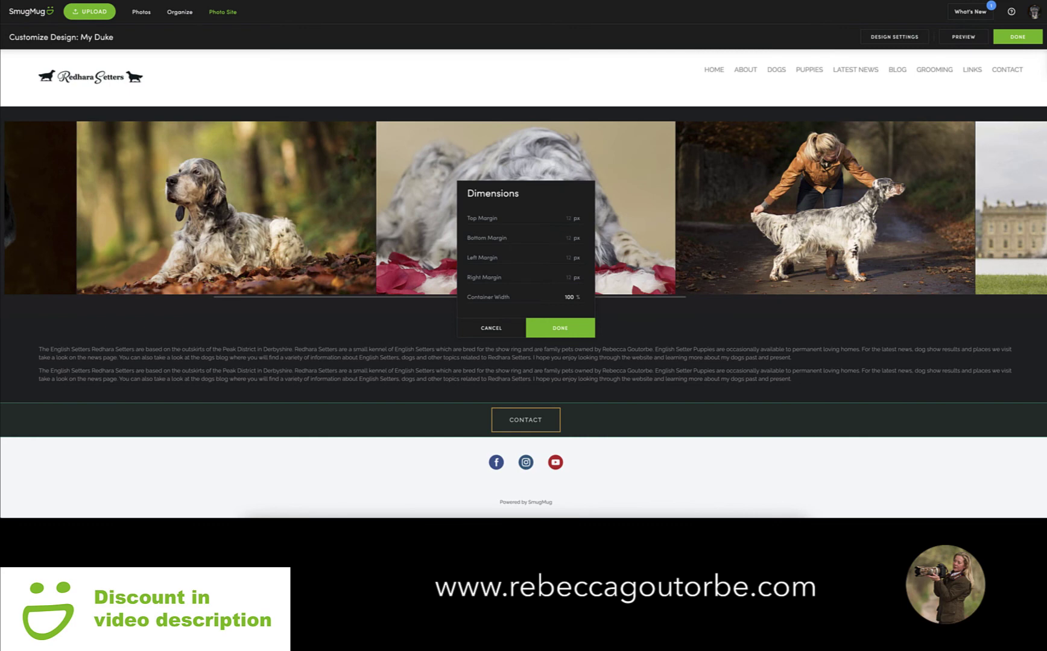
click(552, 327)
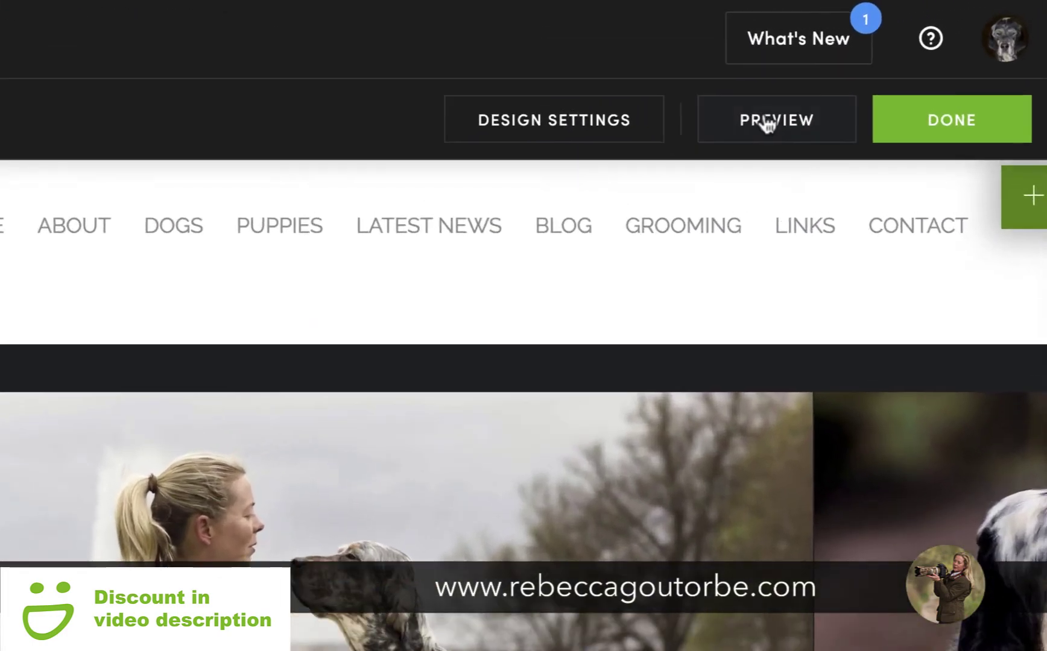
click(784, 117)
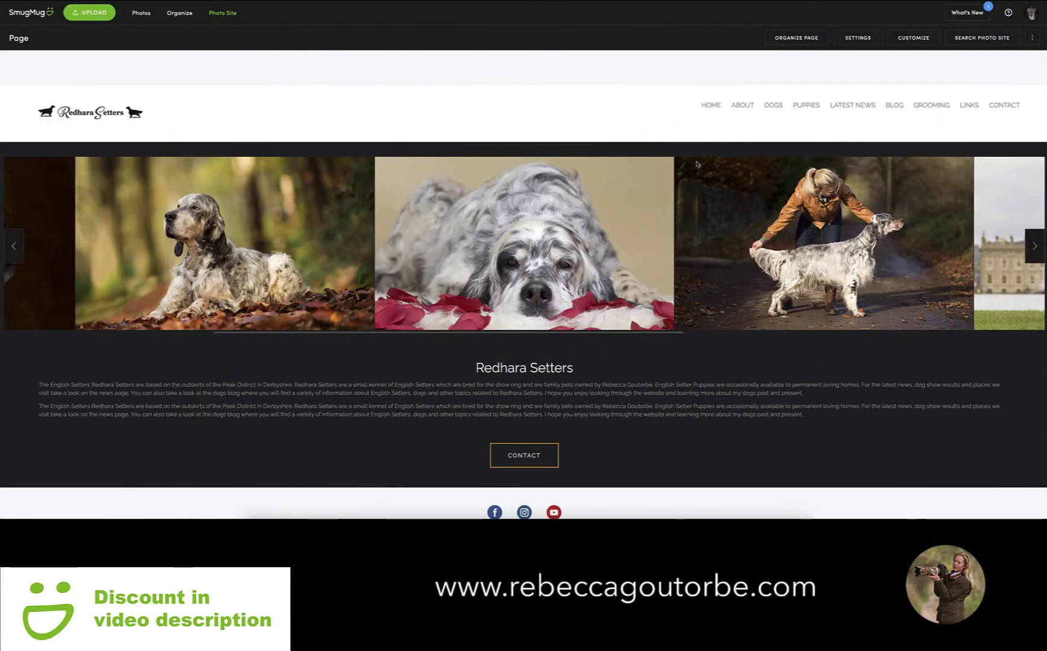
Step: Open the site's Dogs page and review its layout of dog photos, descriptions and Read more links from start to end
click(774, 107)
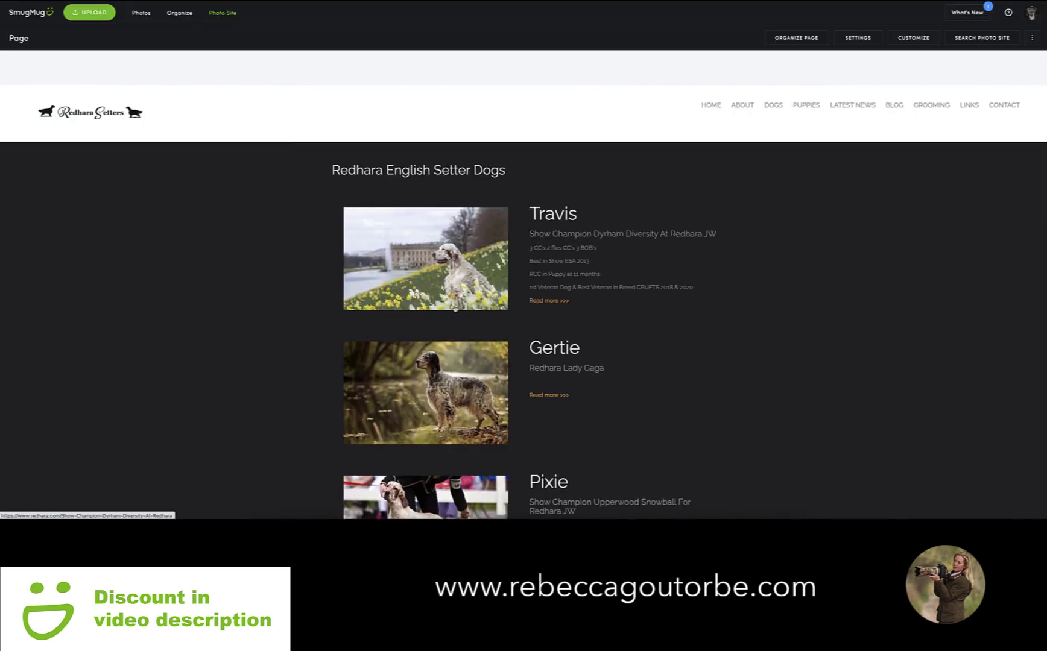
scroll(331, 339, down, 5)
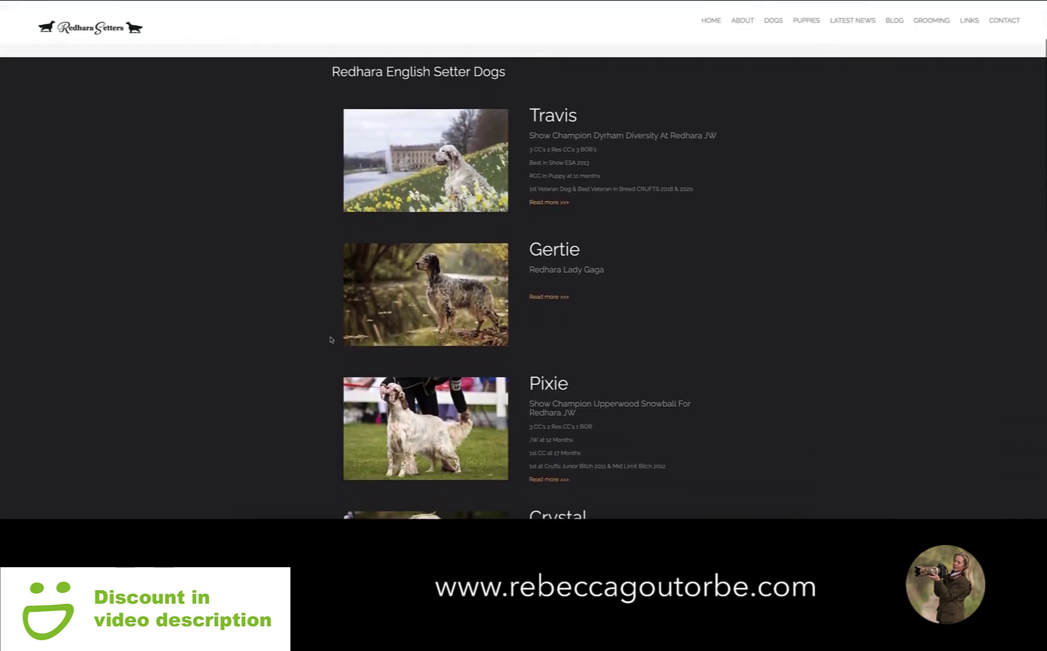
scroll(331, 340, down, 4)
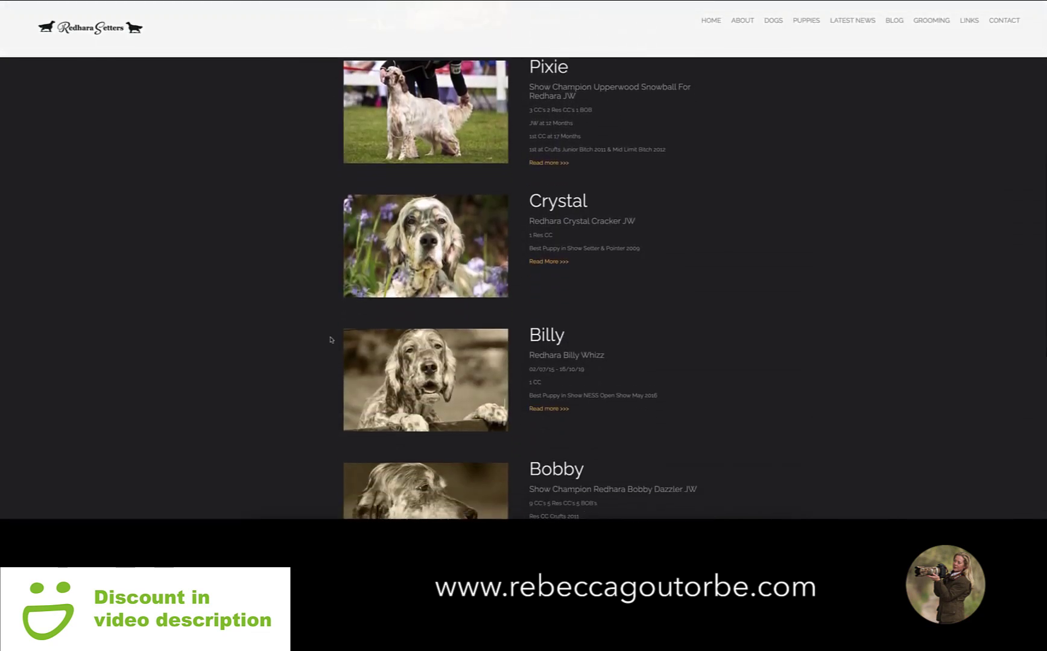
scroll(332, 339, down, 4)
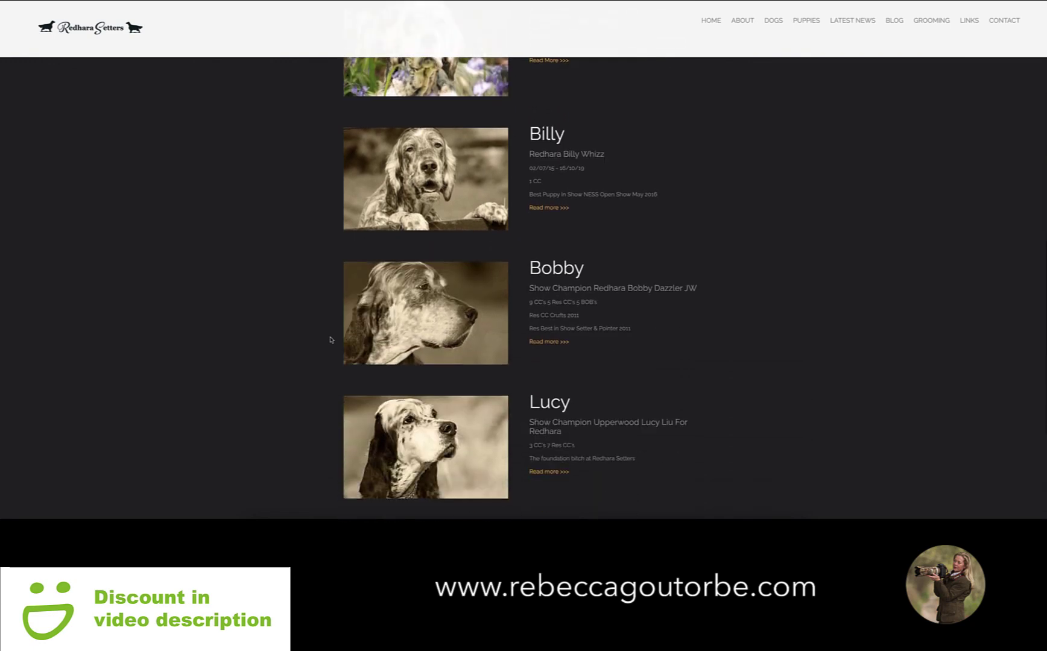
scroll(331, 339, up, 12)
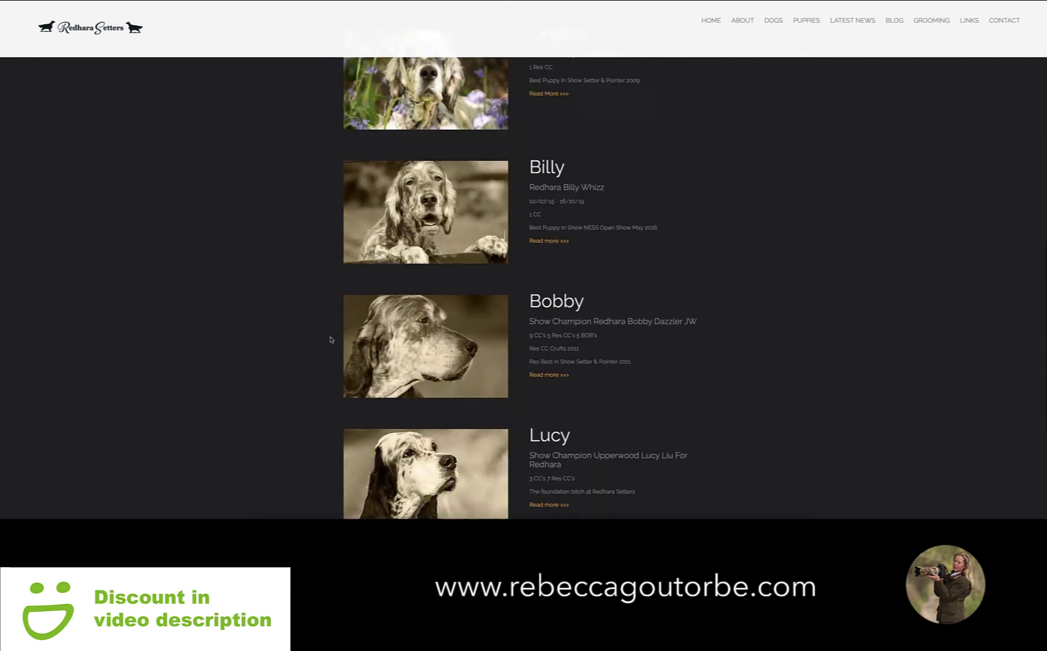
scroll(331, 340, up, 2)
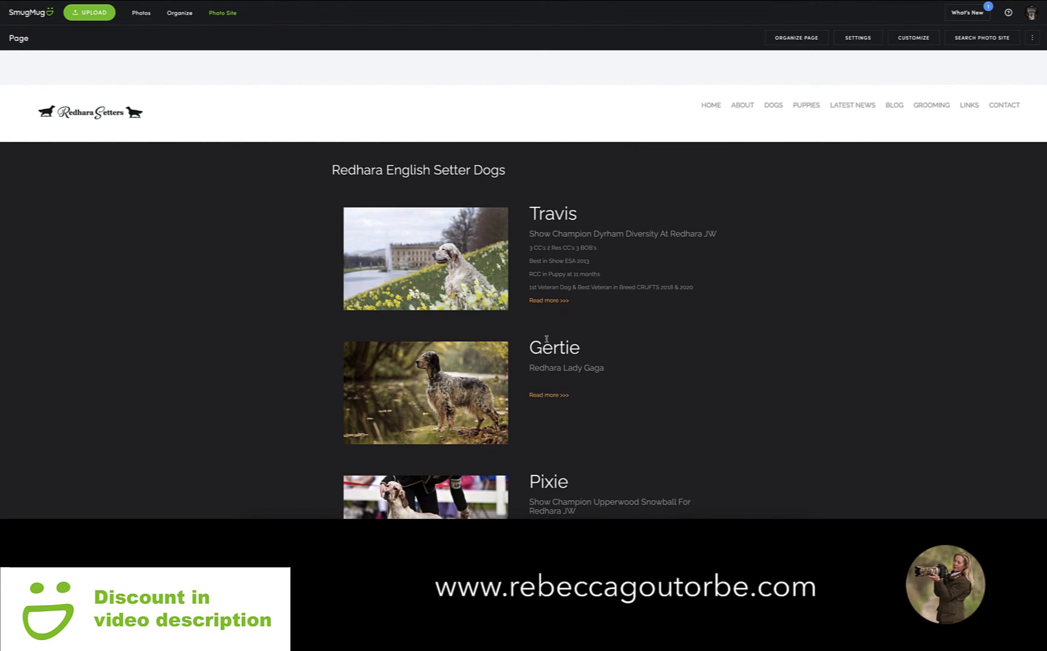
scroll(547, 339, down, 15)
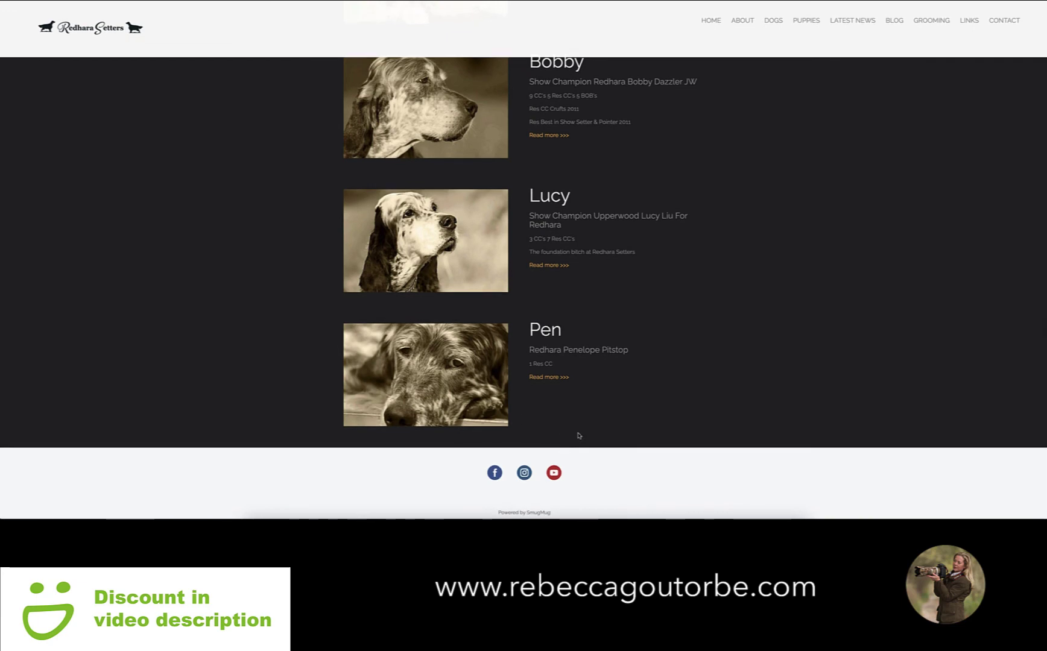
scroll(581, 421, up, 15)
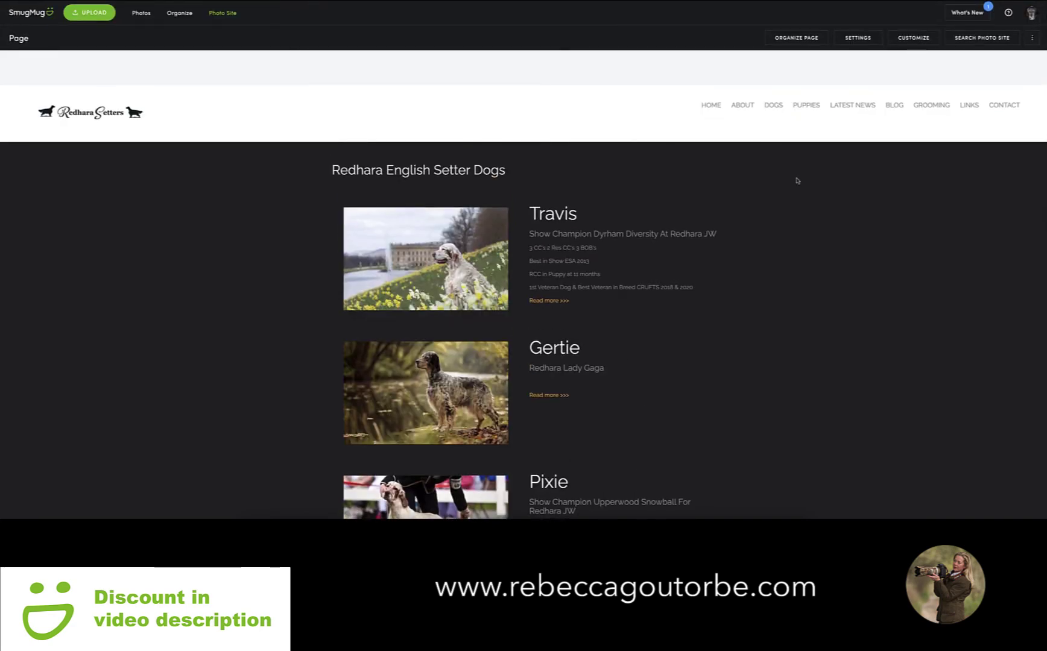
Step: Open the Latest News page and look through its news entries with slideshow, photo and video
click(847, 108)
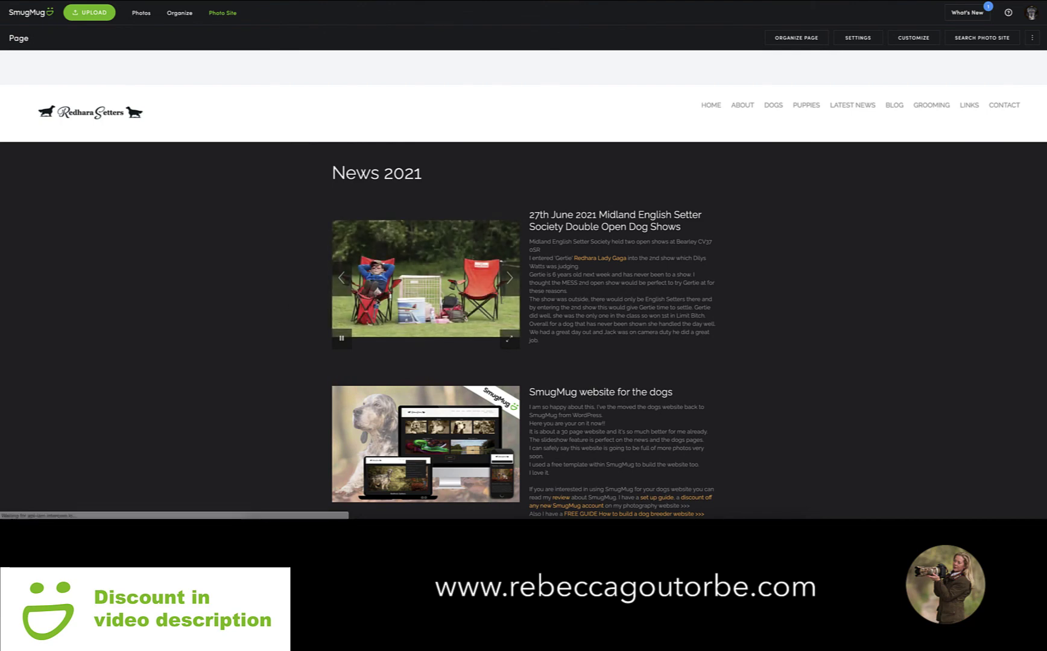
scroll(303, 313, down, 4)
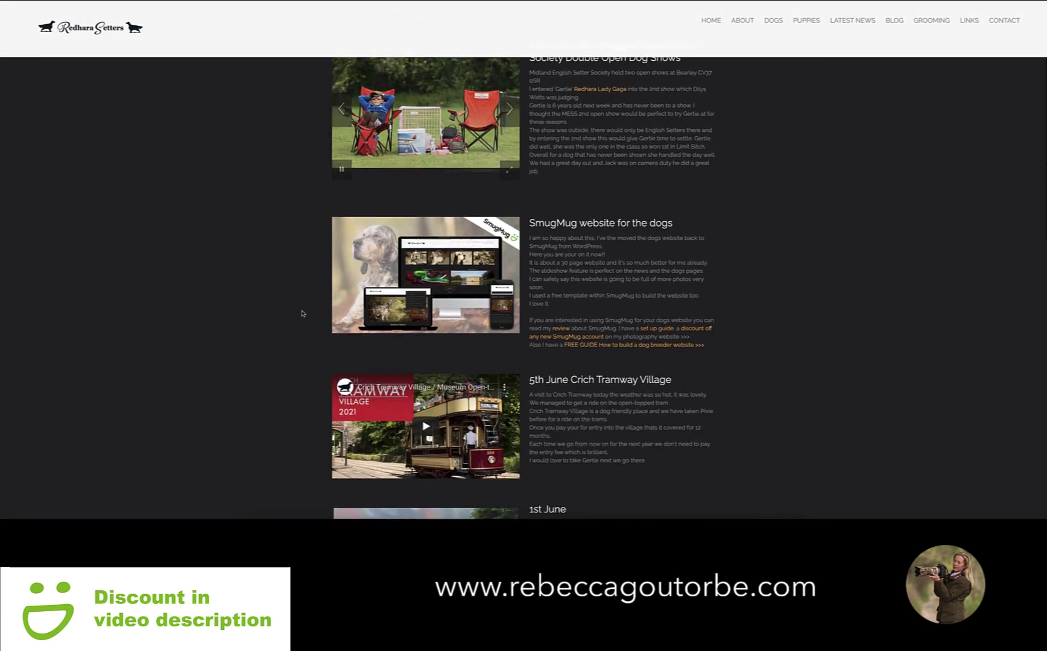
scroll(303, 313, up, 1)
scroll(302, 313, up, 3)
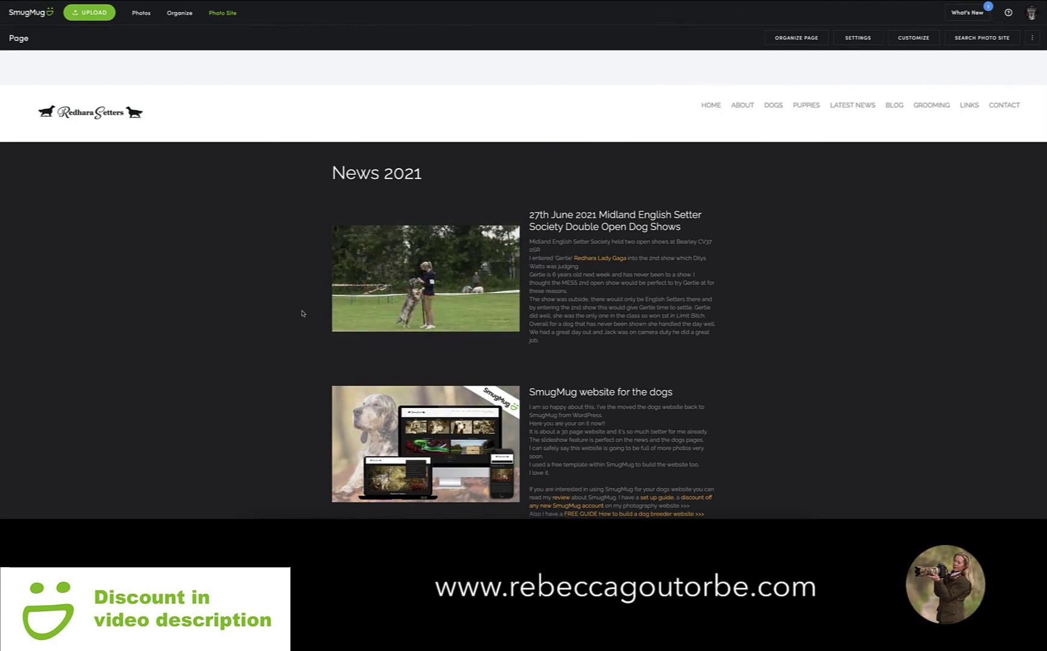
Step: Open the Blog page and look through its posts with wide photos, titles and Read more links
click(895, 106)
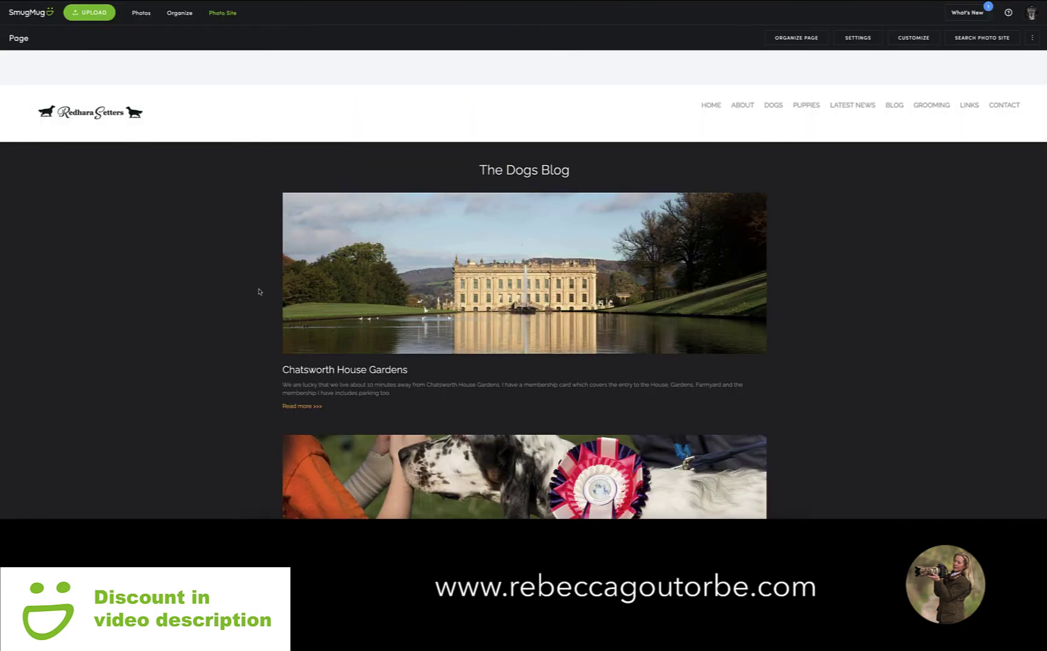
scroll(260, 292, down, 3)
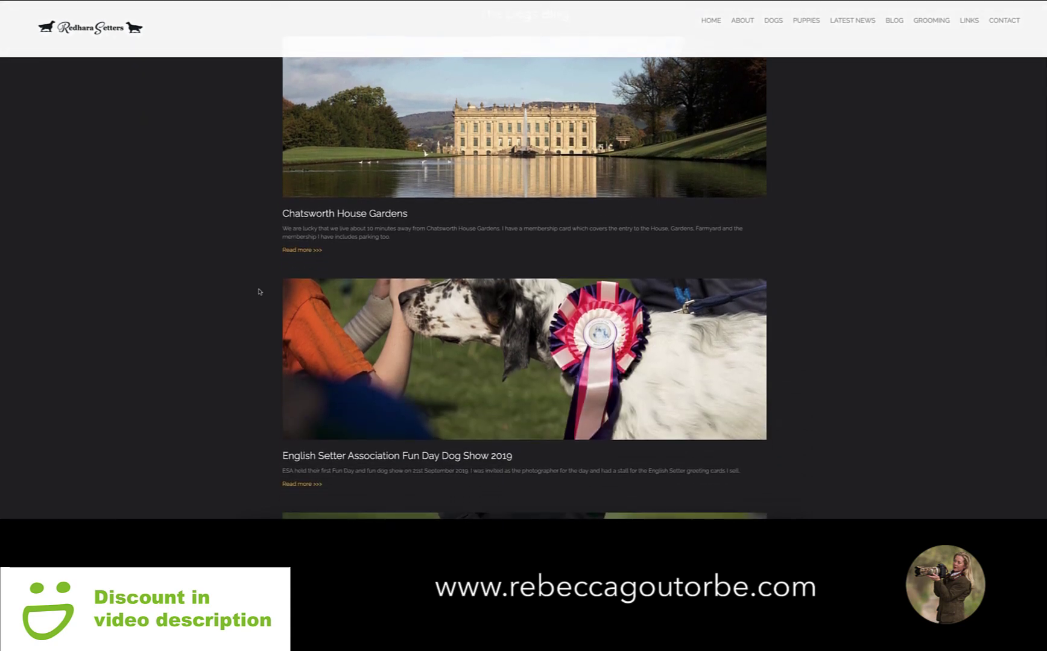
scroll(260, 292, down, 1)
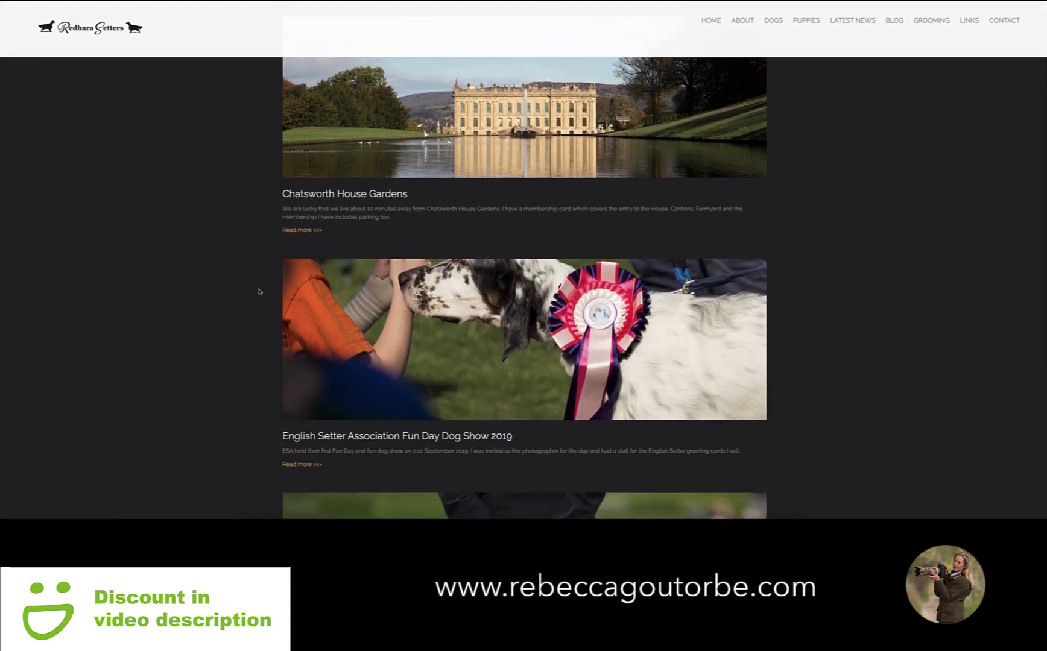
scroll(260, 291, down, 3)
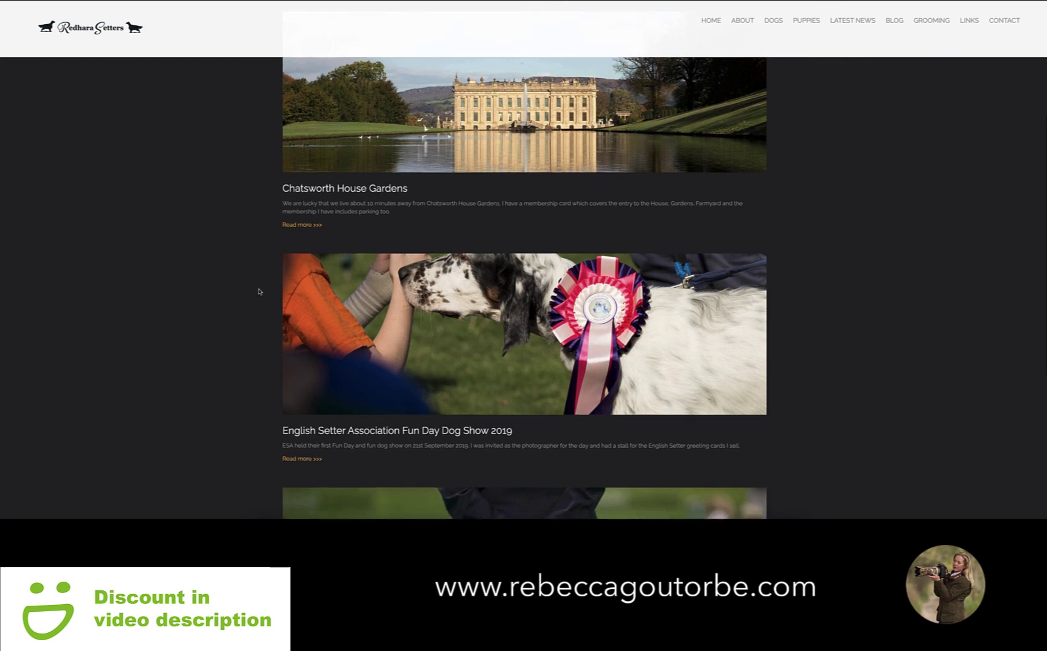